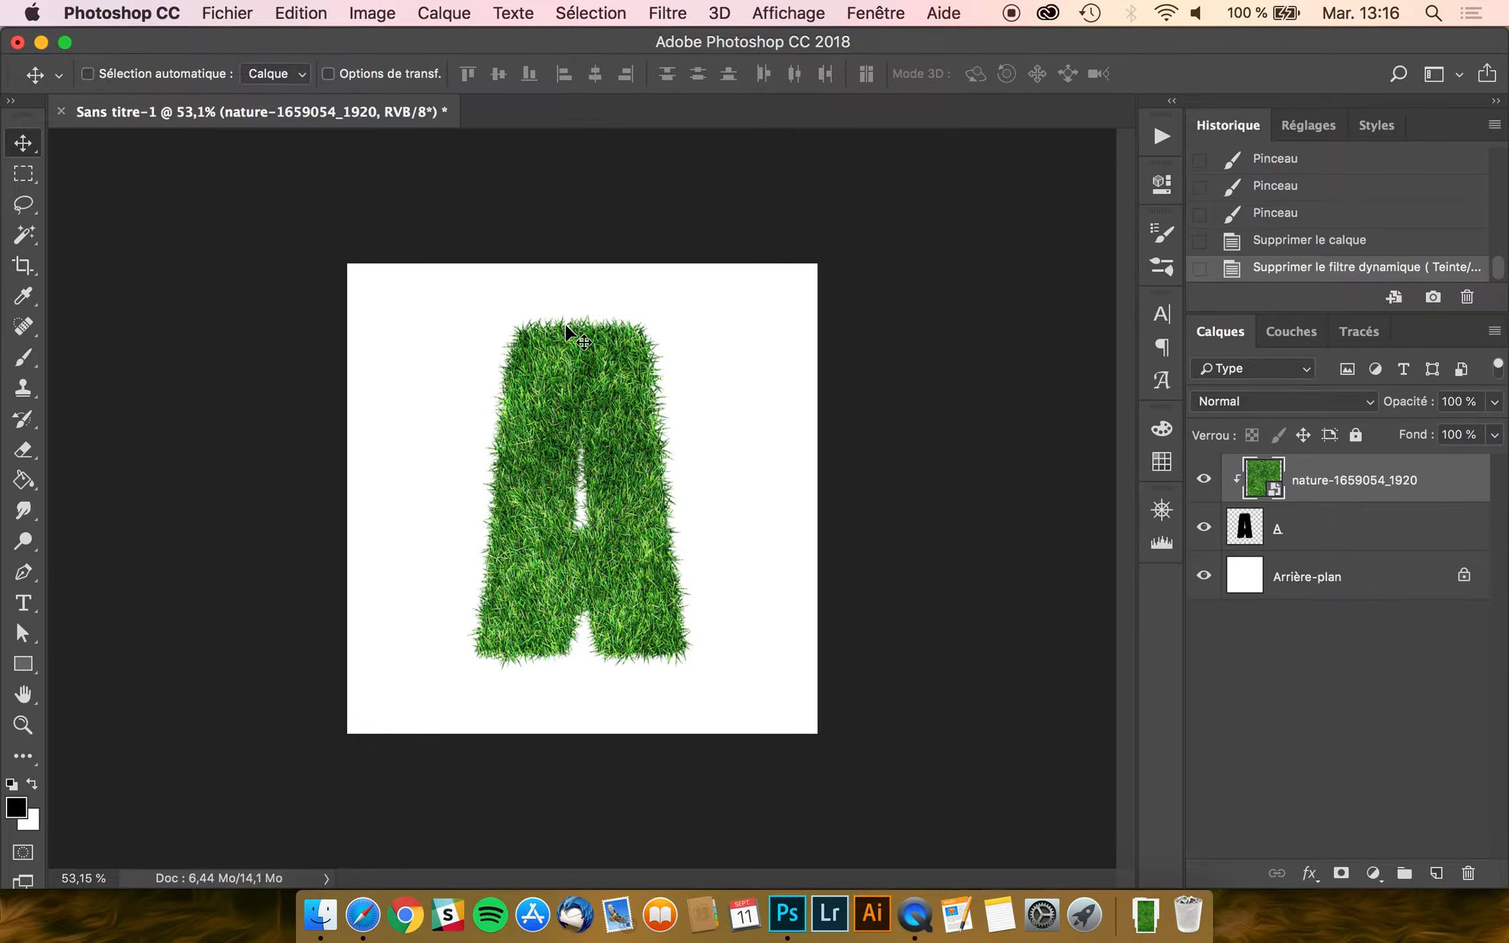
- Create a new 1500 x 1500 pixel document at 300 pixels per inch with a white background
scroll(564, 322, "up", 2)
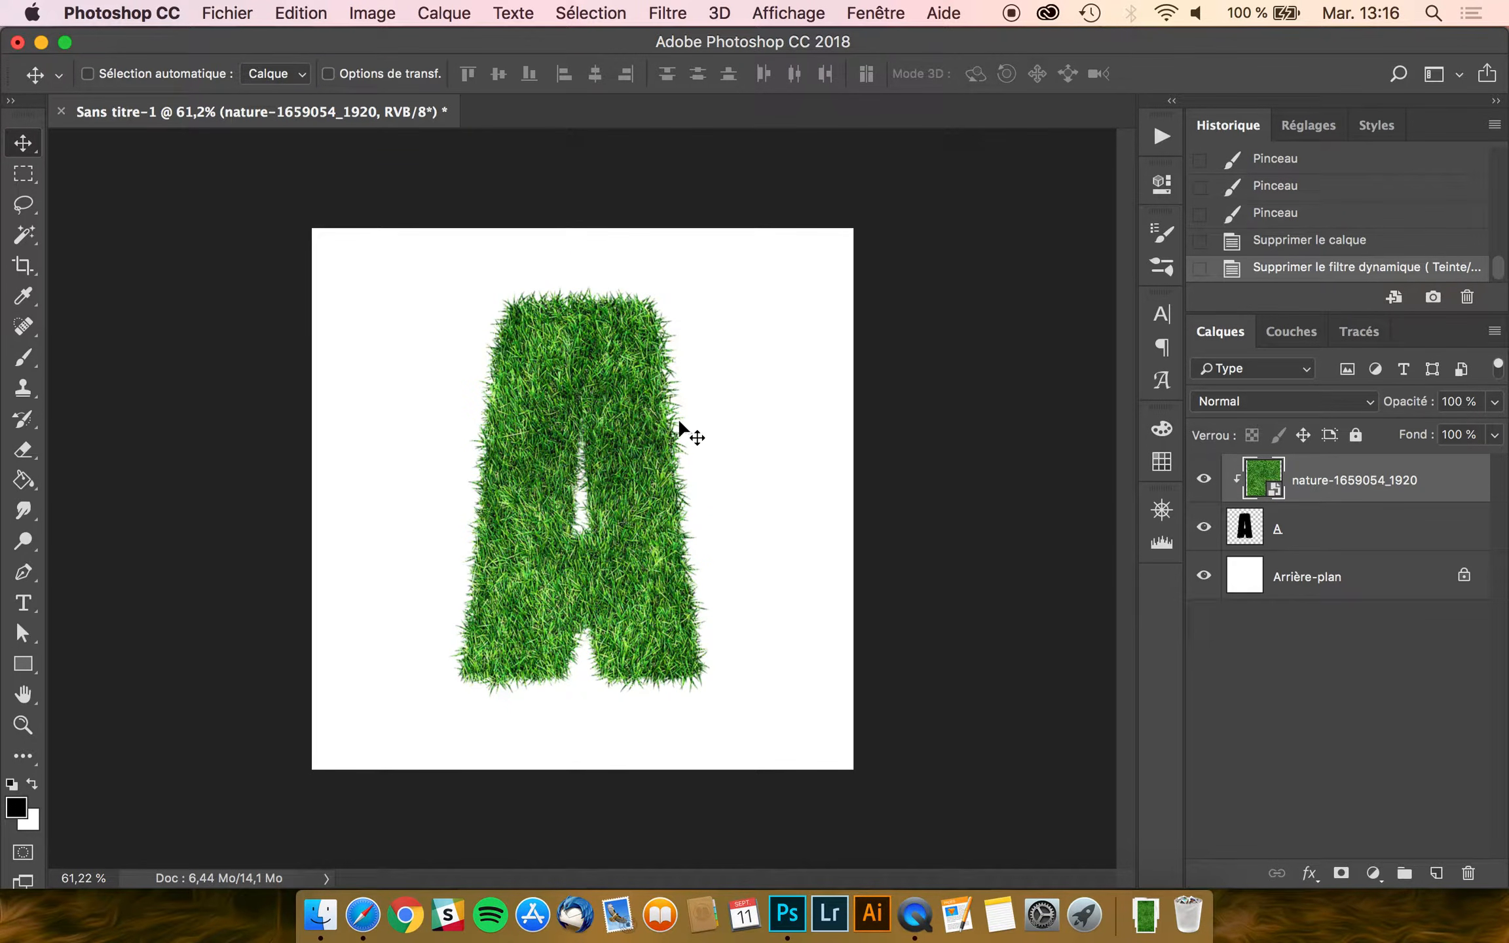
left_click(229, 13)
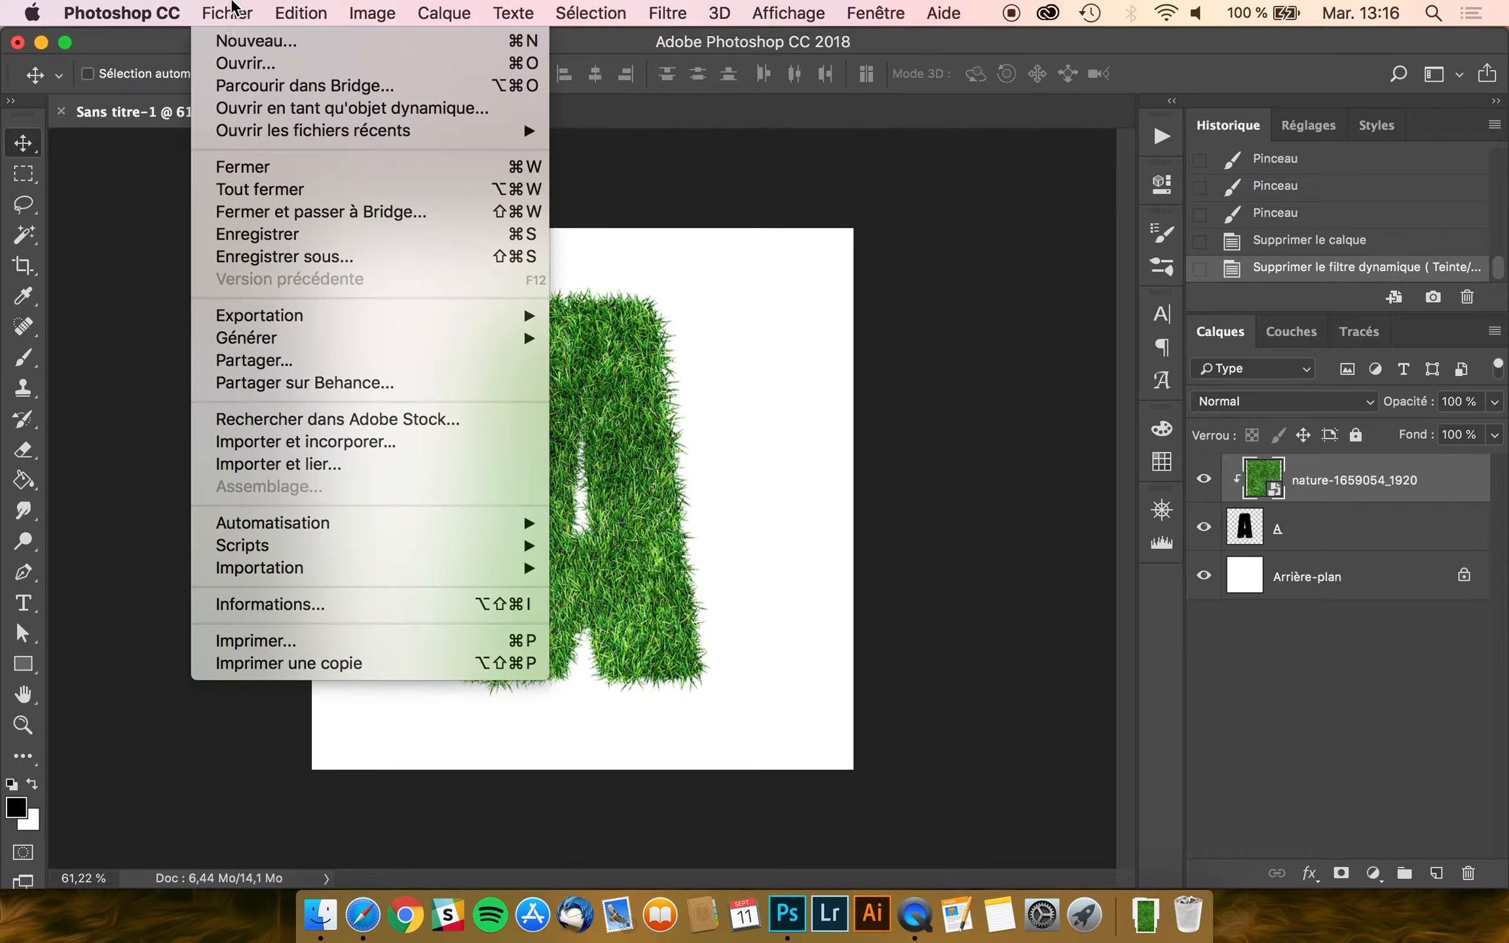
left_click(237, 42)
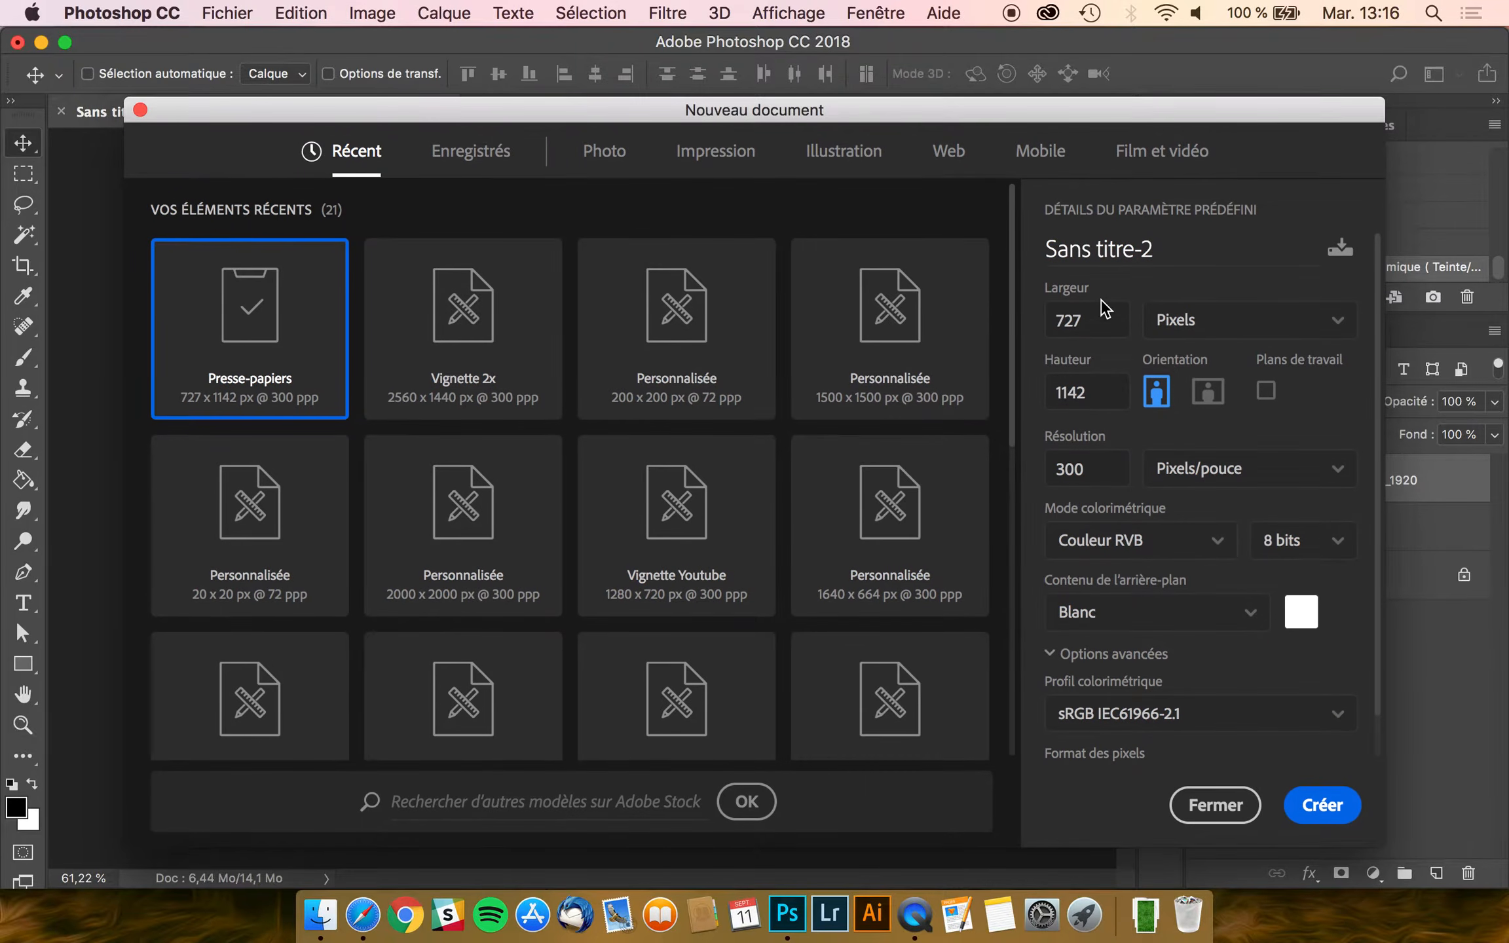
type("1500")
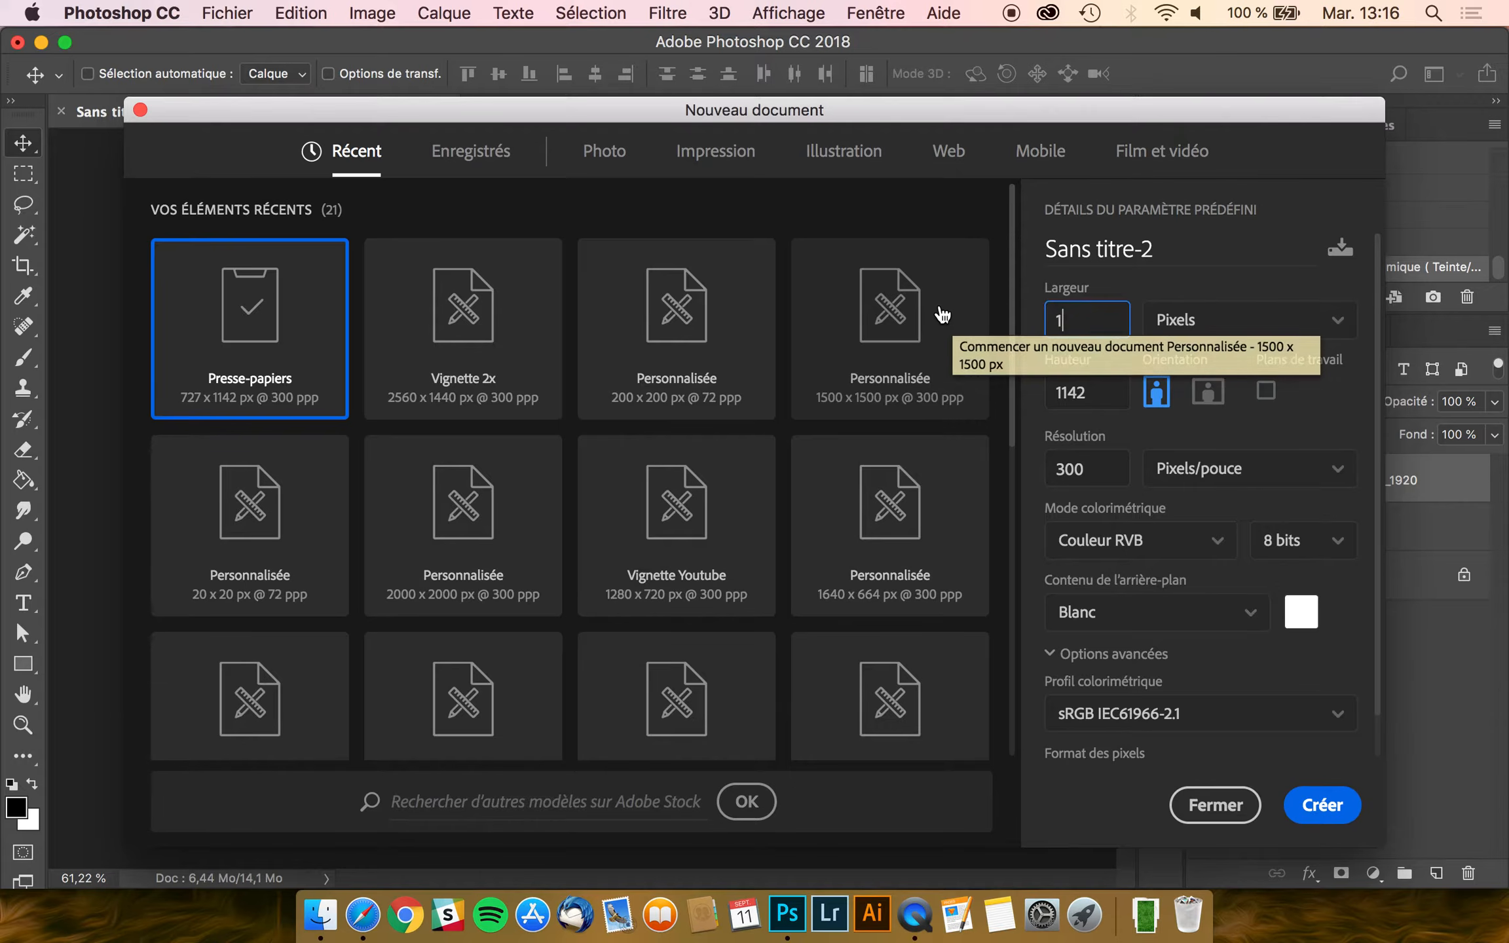
double_click(1087, 393)
key("BackSpace")
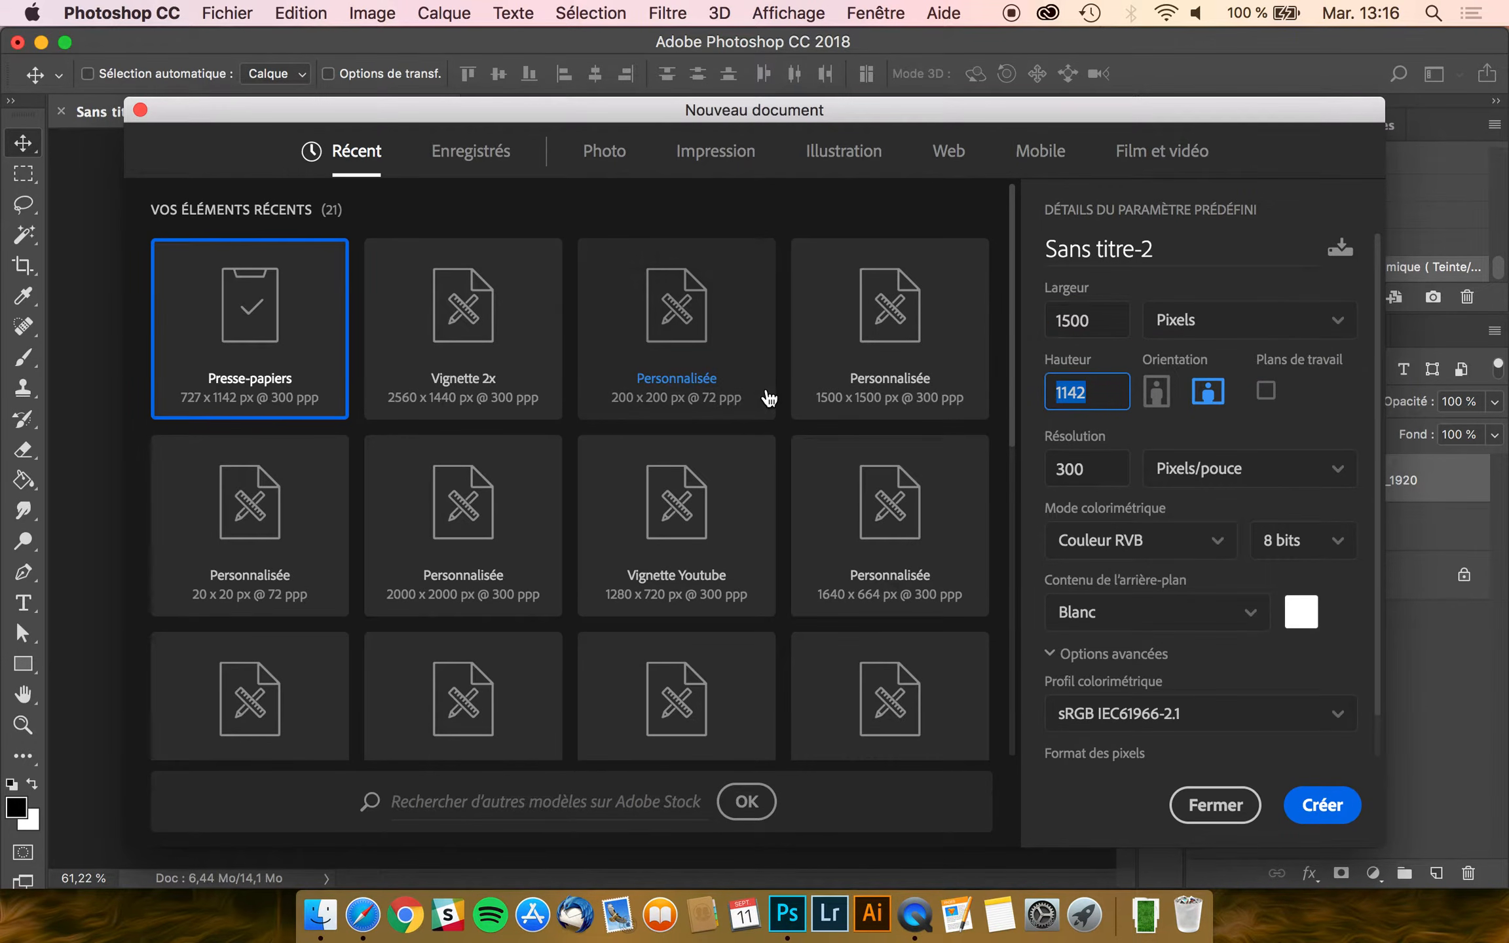
type("1500")
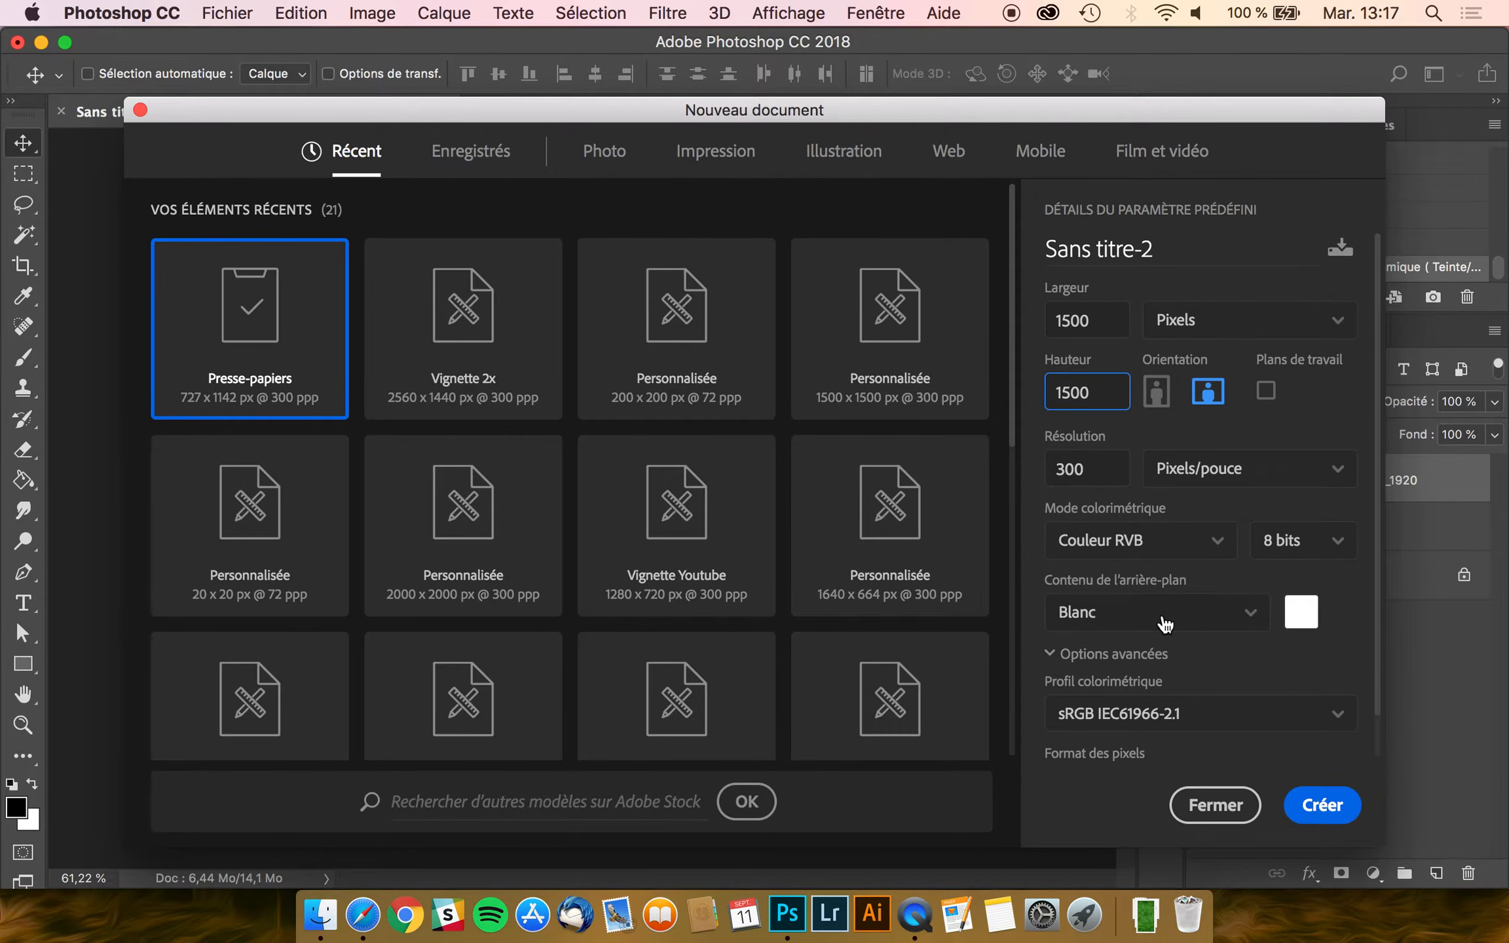
left_click(1315, 811)
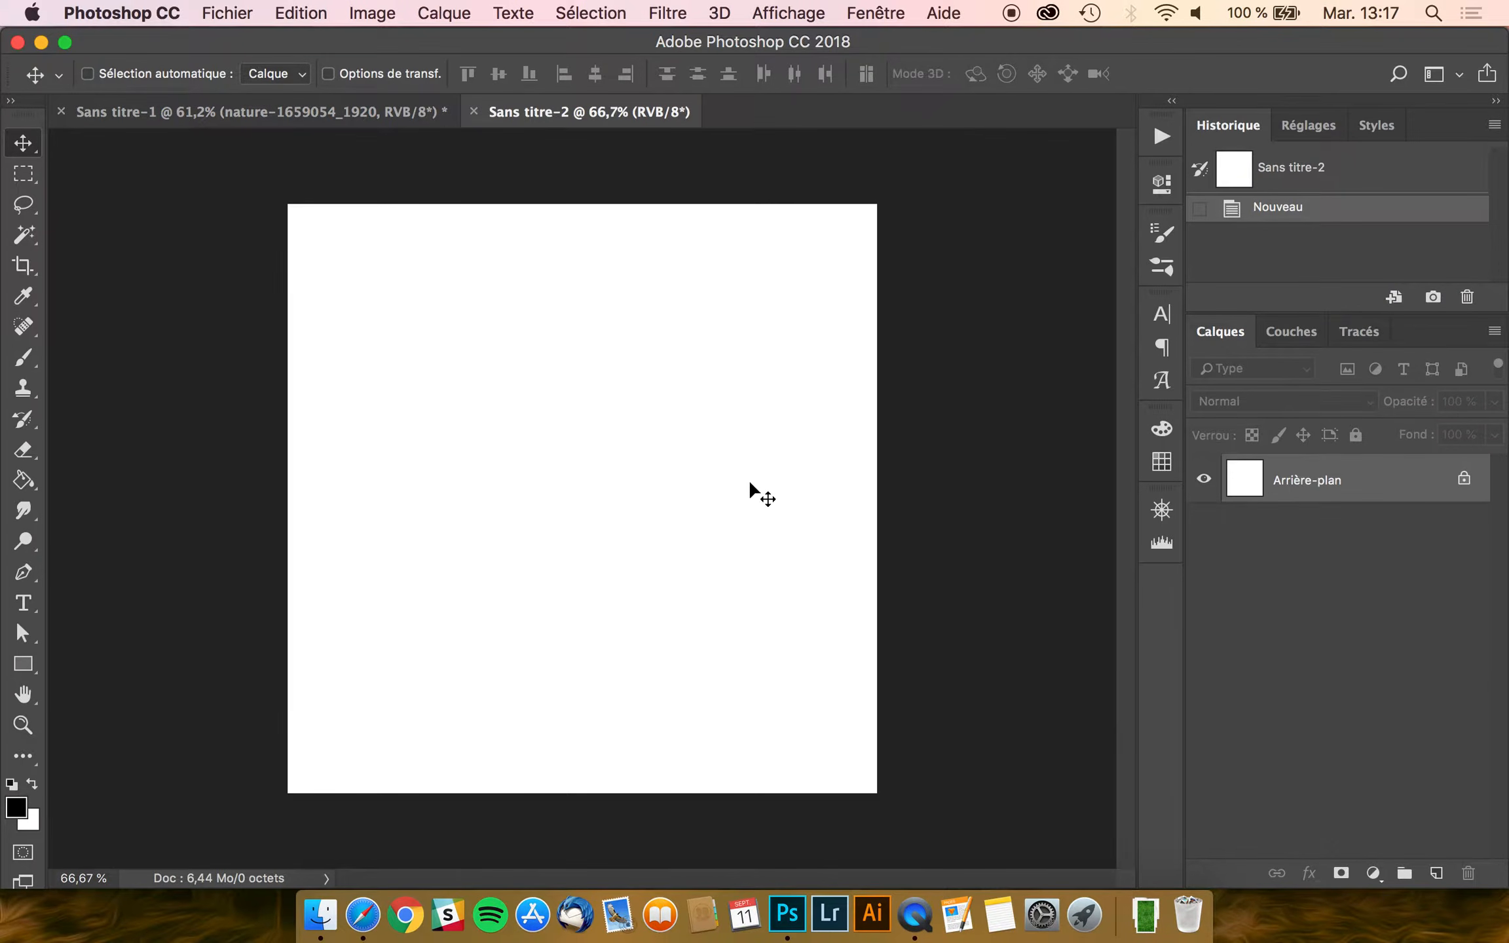
- Add a black text layer containing the single capital letter A in Impact on the canvas
left_click(24, 608)
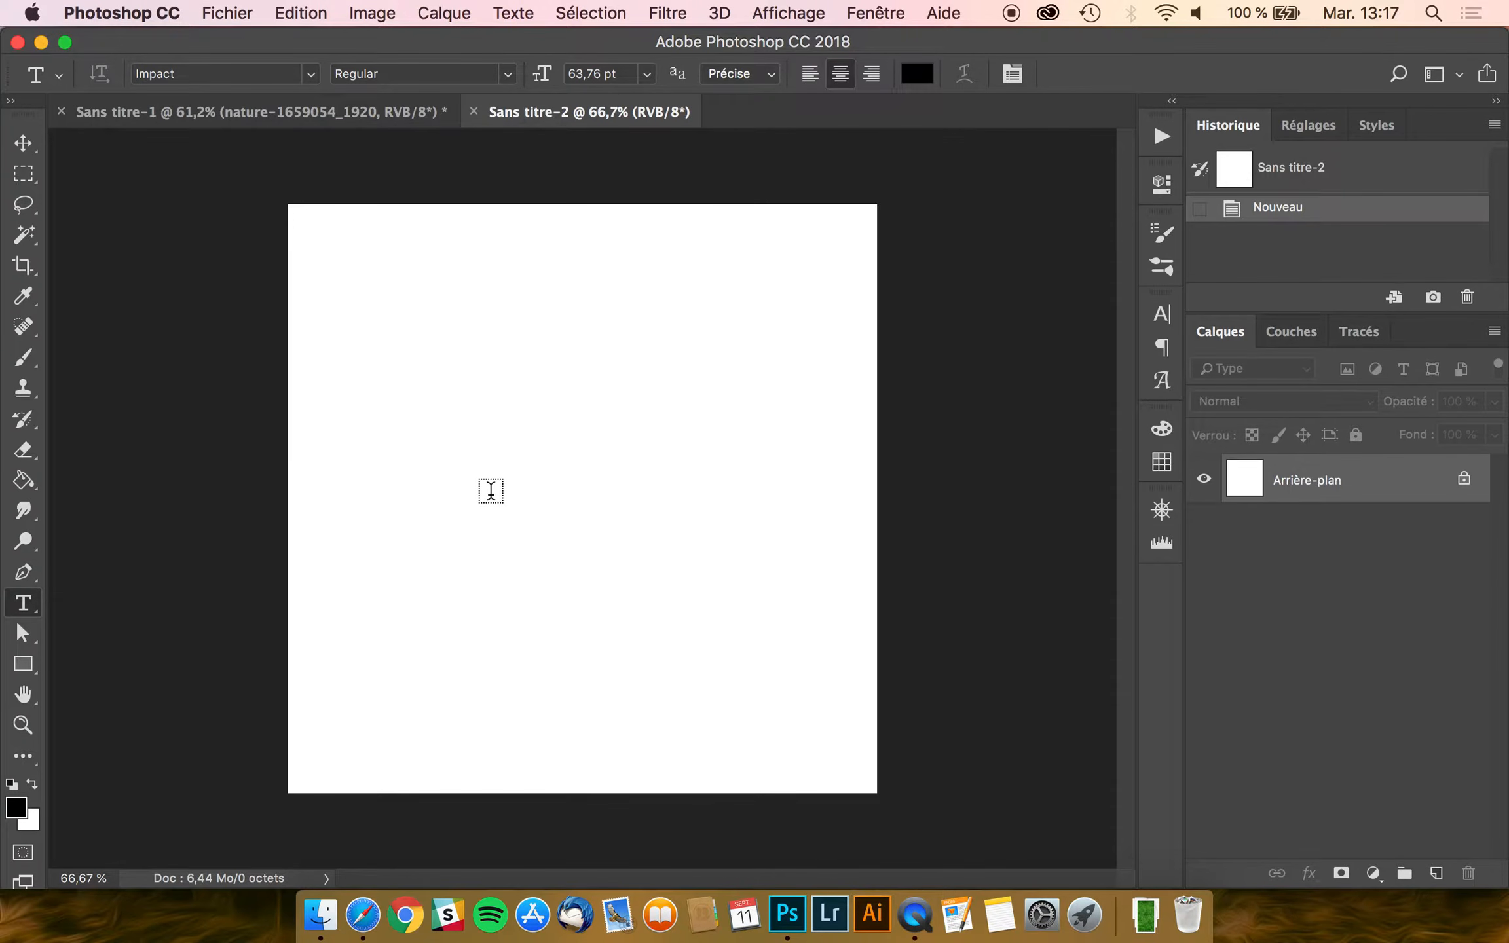
left_click(494, 491)
type("HERBE")
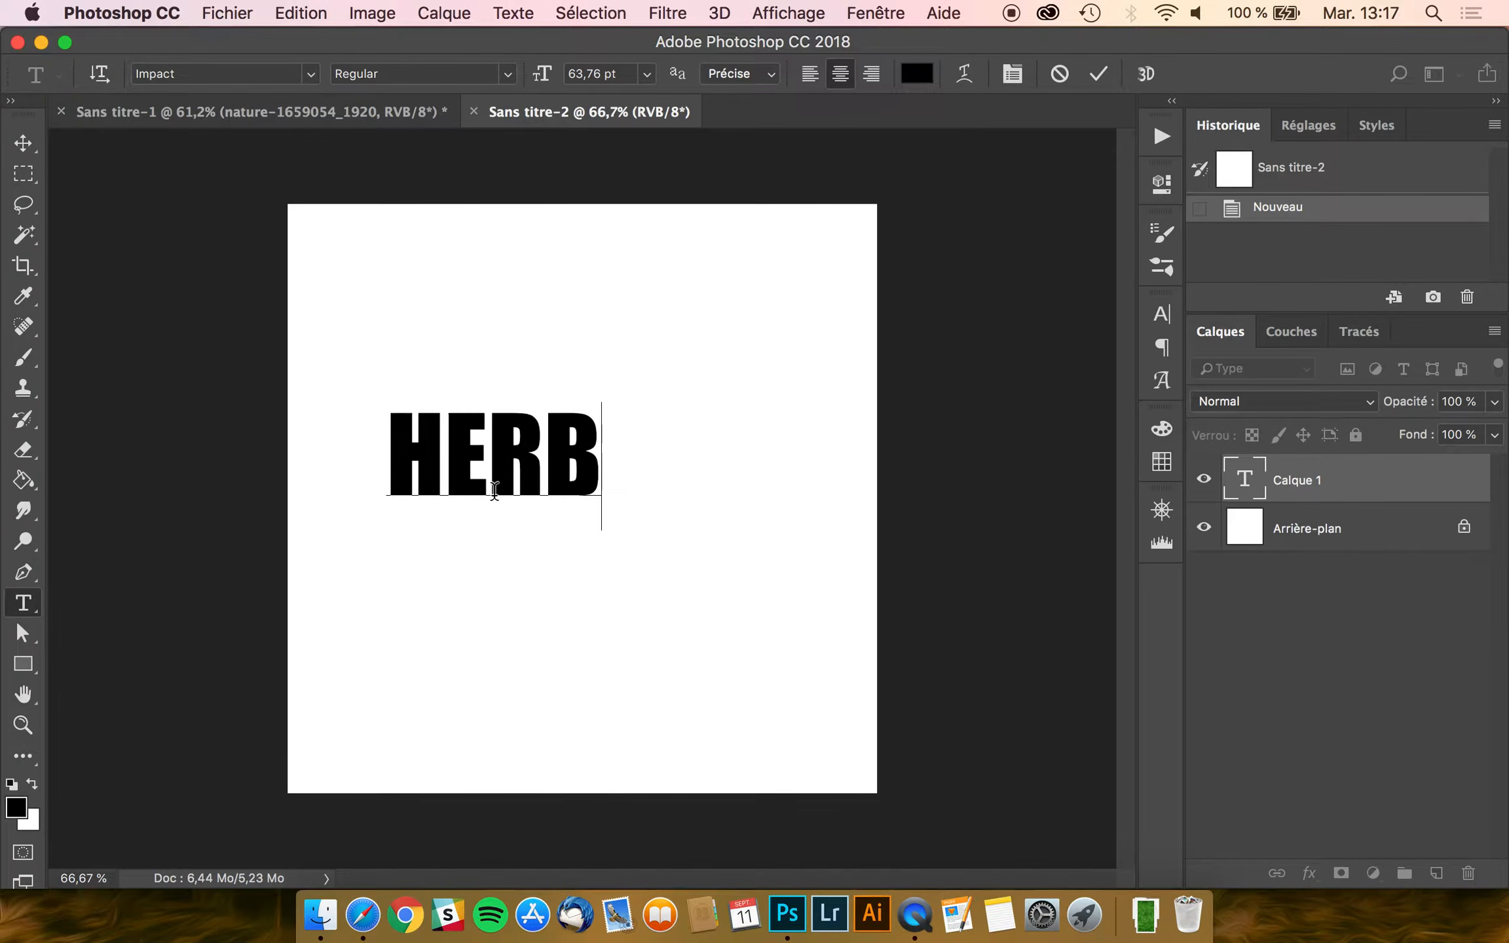
key("BackSpace")
key("BackSpace")
key("BackSpace")
key("BackSpace")
key("BackSpace")
type("A")
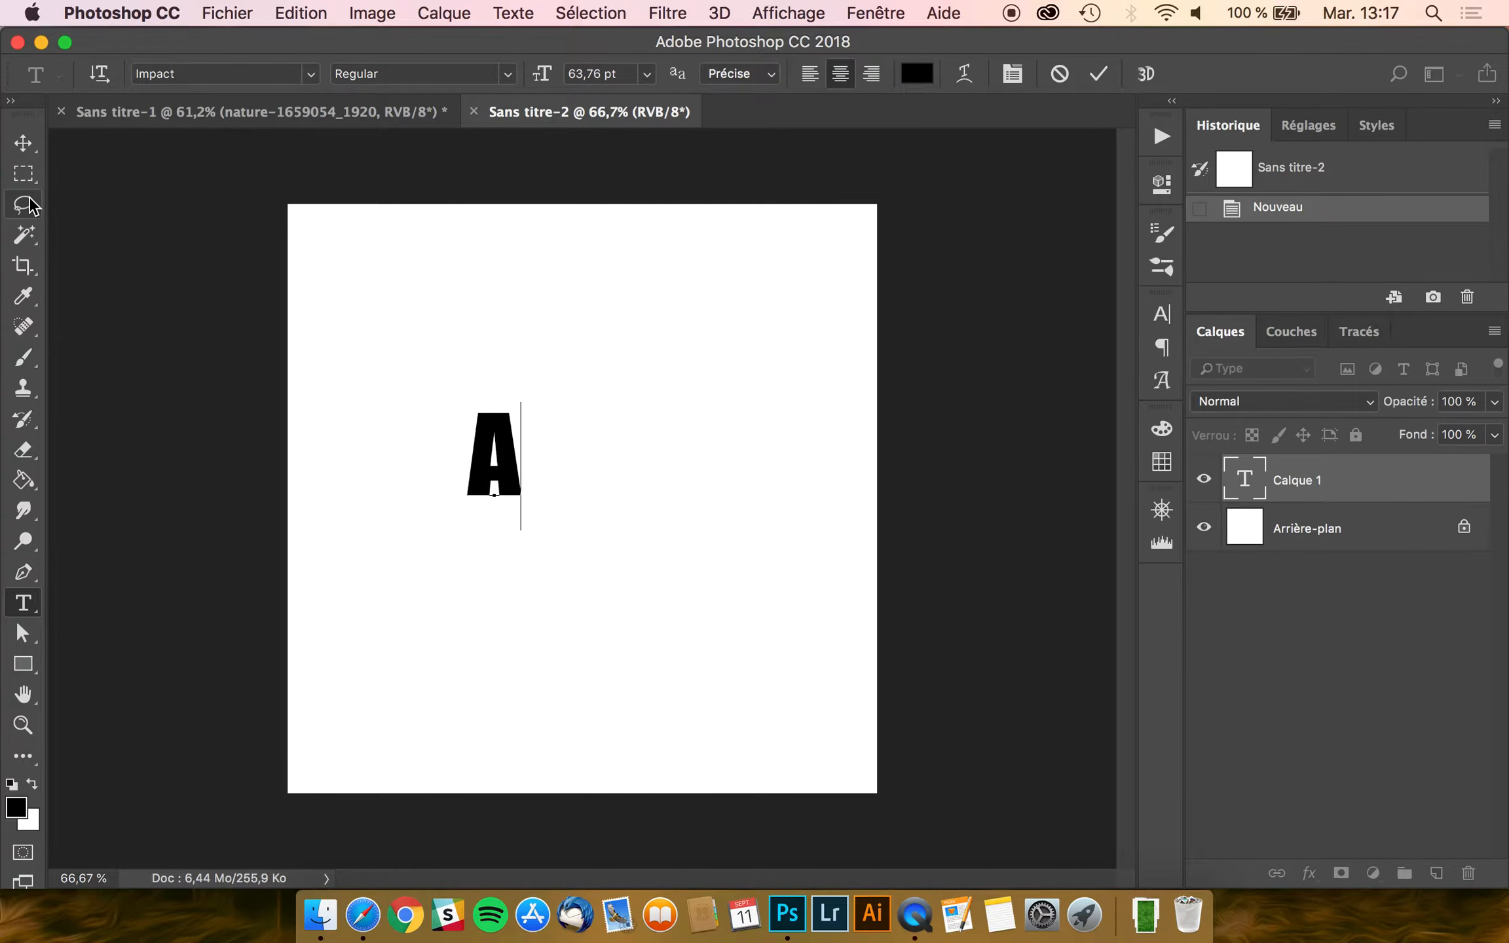
- Move the letter A toward the middle and scale it up to about 341 pt so it fills most of the canvas height
left_click(23, 143)
left_click_drag(516, 443, 623, 467)
key("super+t")
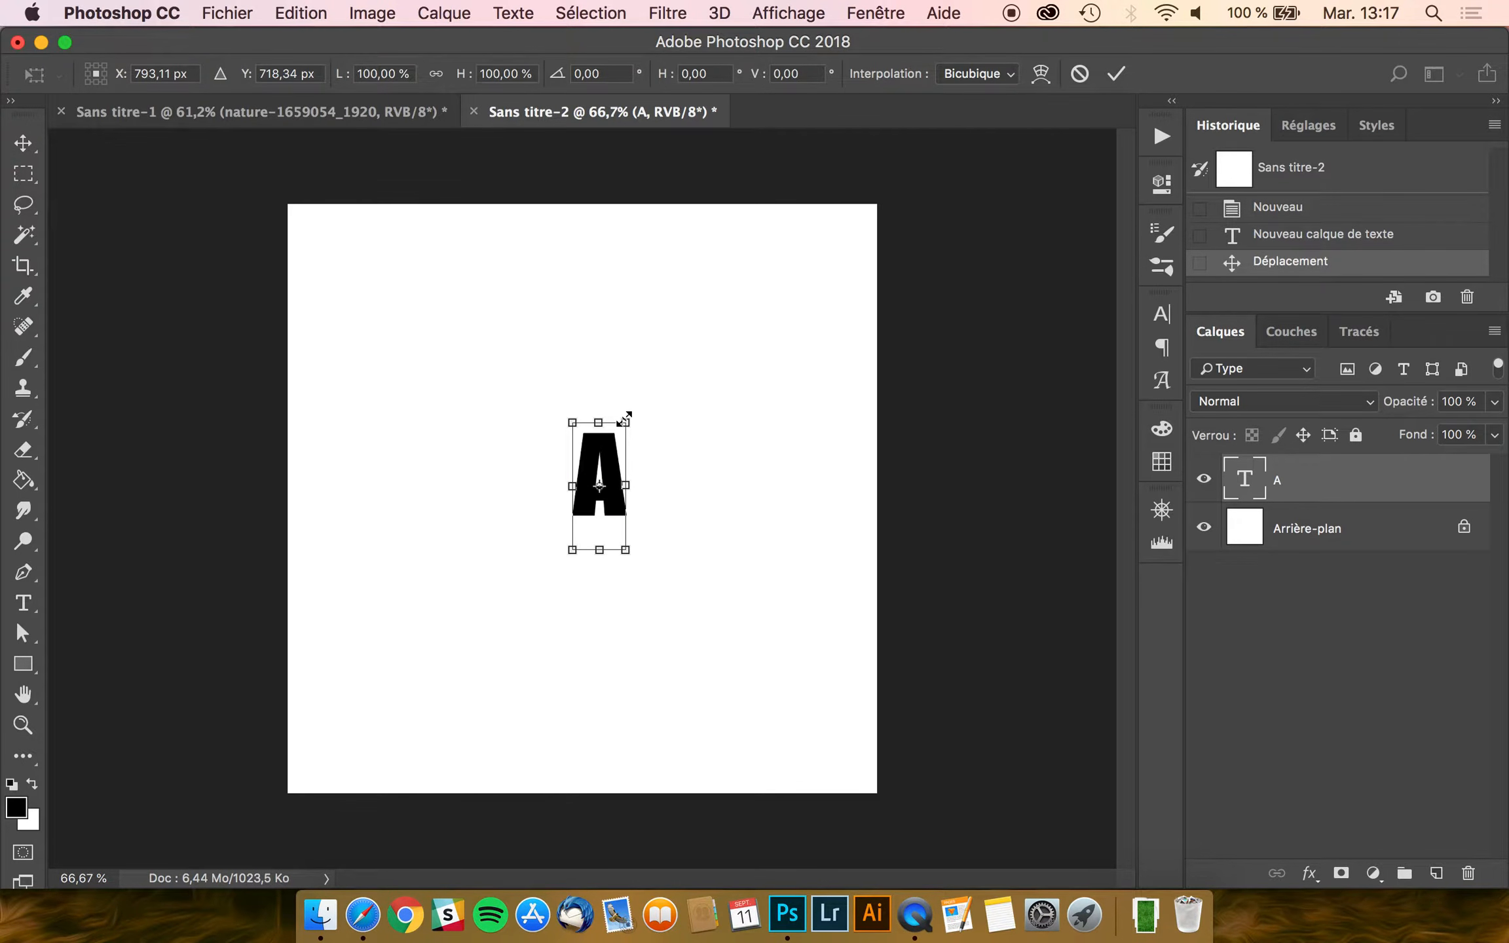
left_click_drag(633, 418, 829, 191)
left_click_drag(698, 269, 659, 348)
left_click_drag(717, 233, 739, 218)
key("Return")
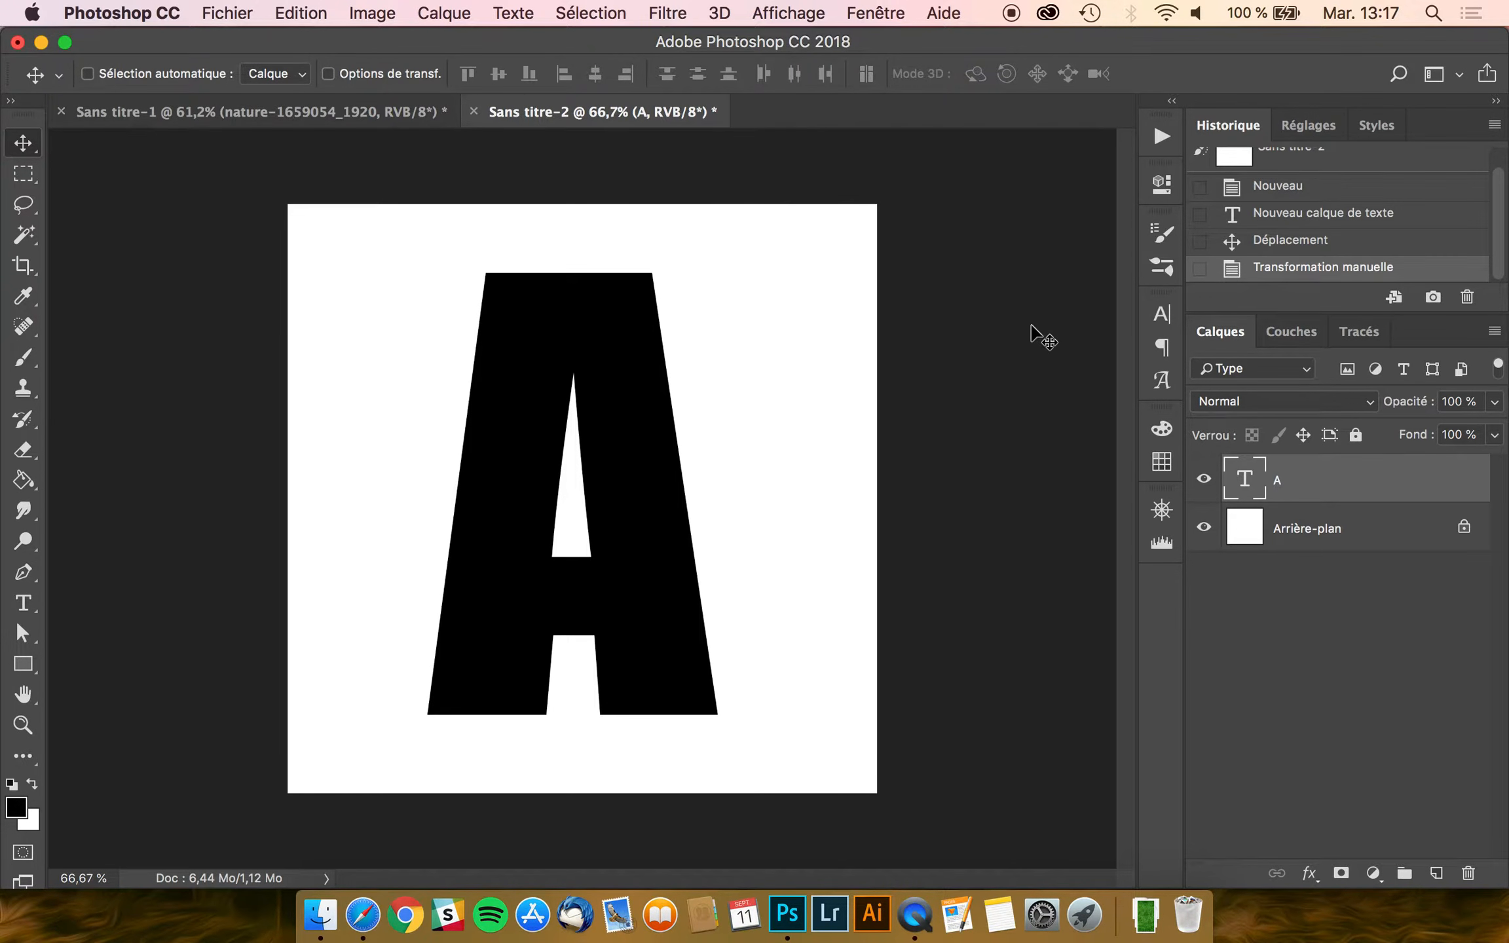
- Open the character settings of the letter A and keep its font as Impact Regular
left_click(1160, 313)
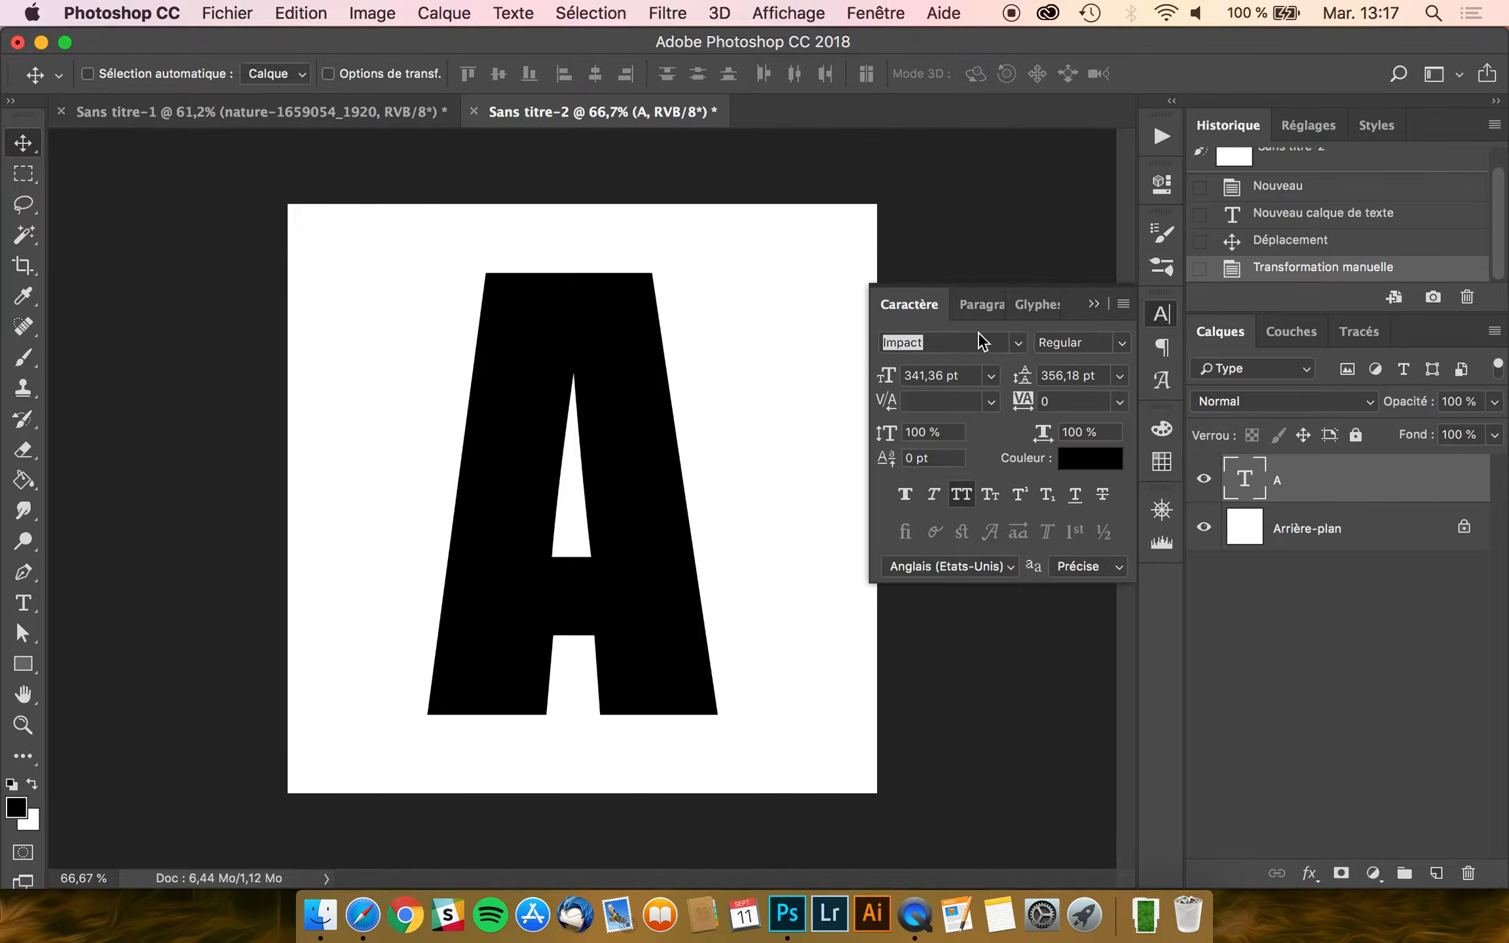
left_click(929, 347)
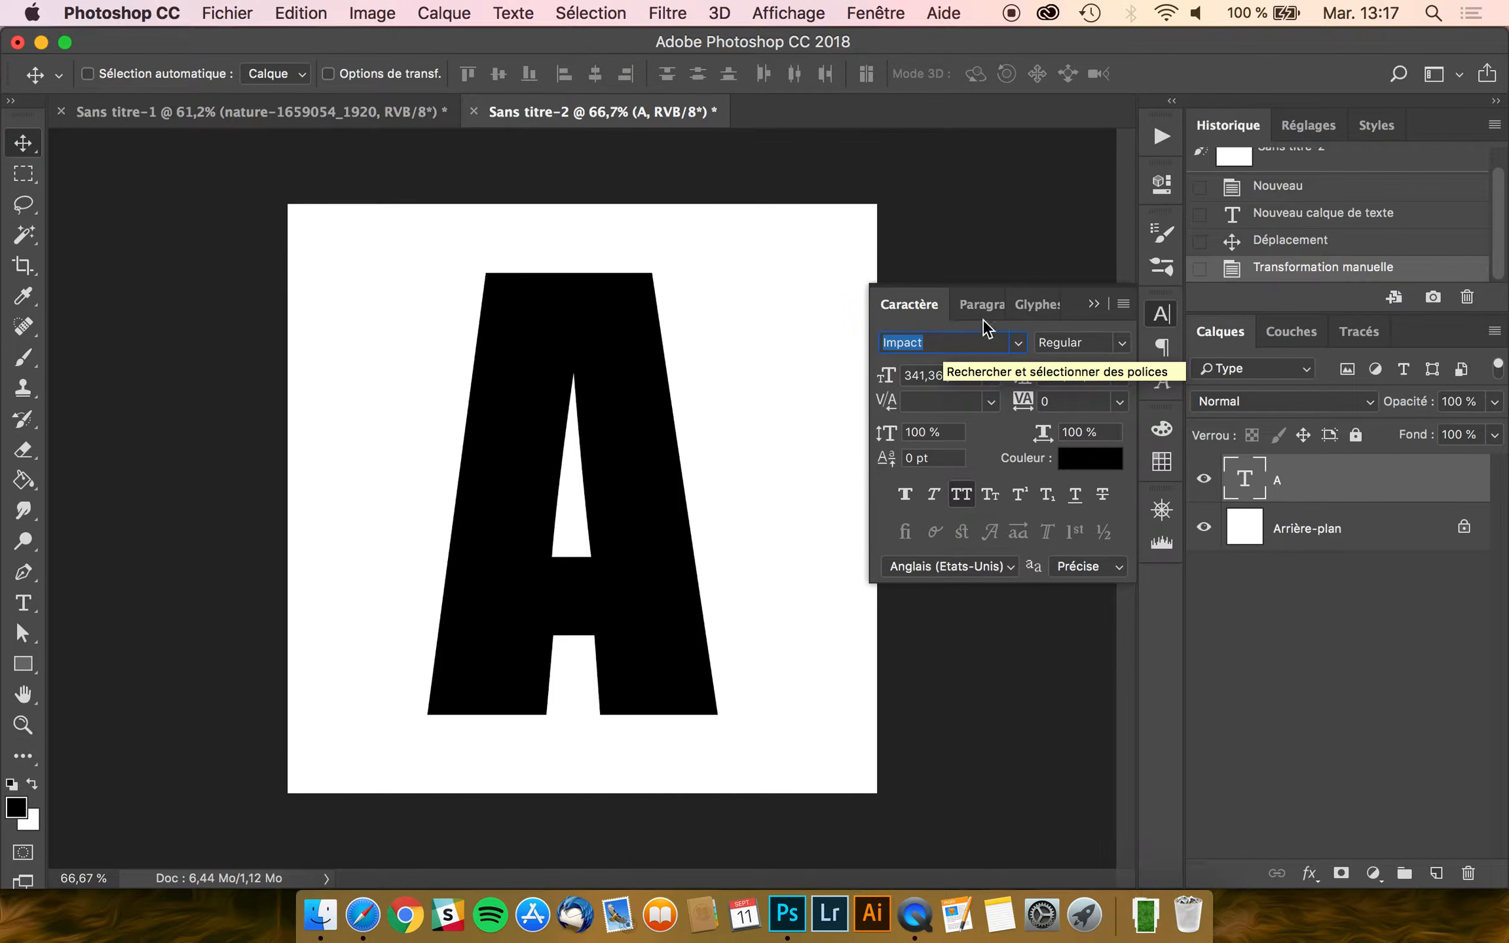
left_click(1337, 492)
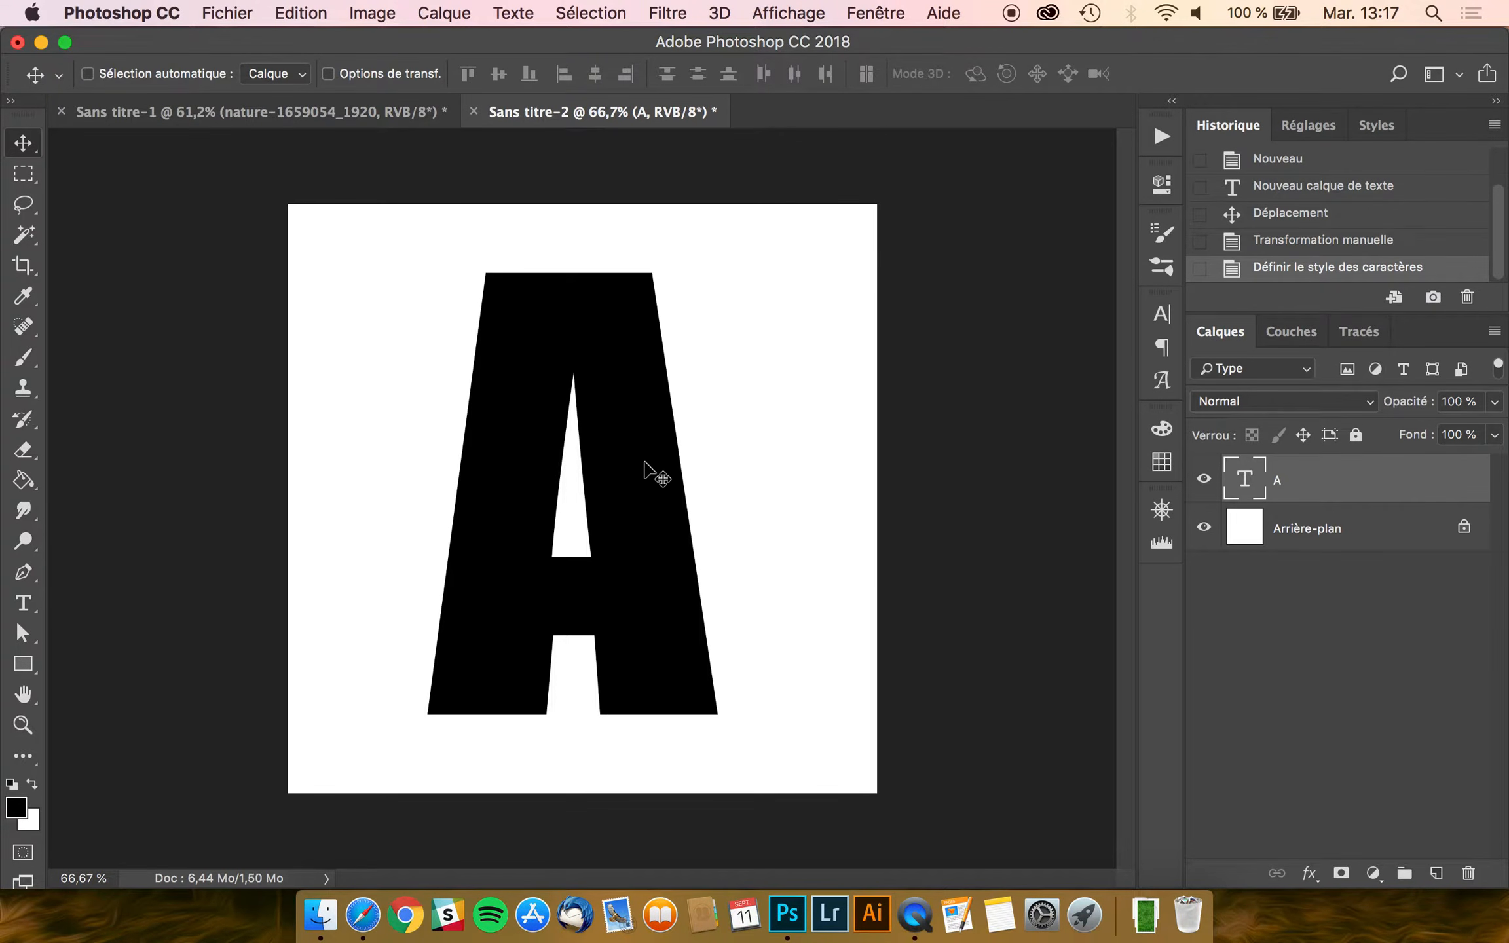
- Centre the letter A horizontally and vertically on the whole canvas, then clear the selection
key("super")
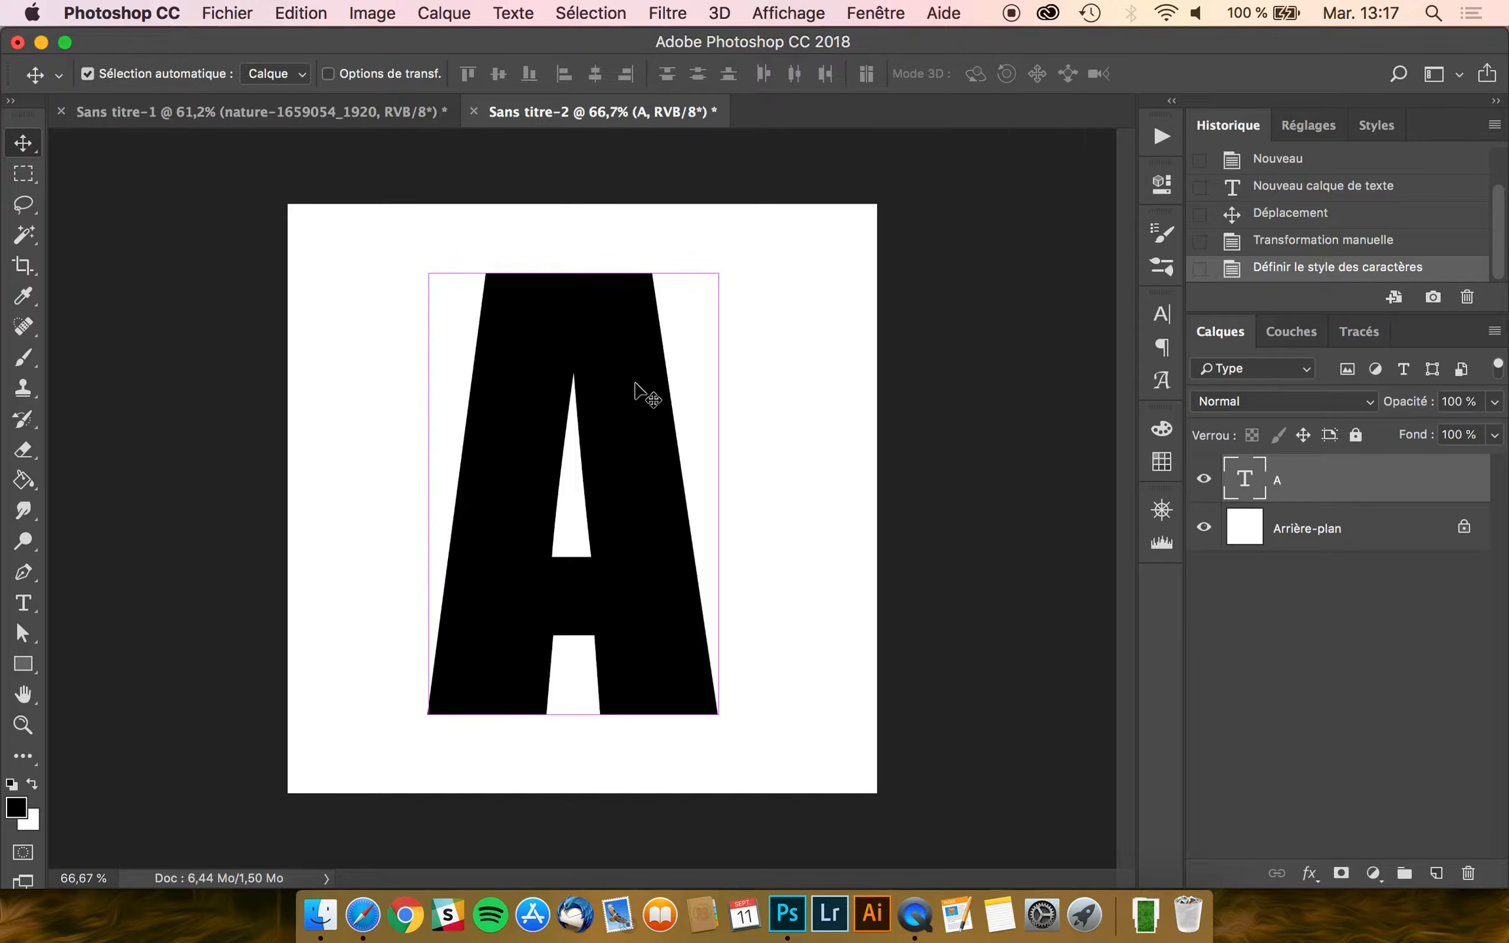
key("super+a")
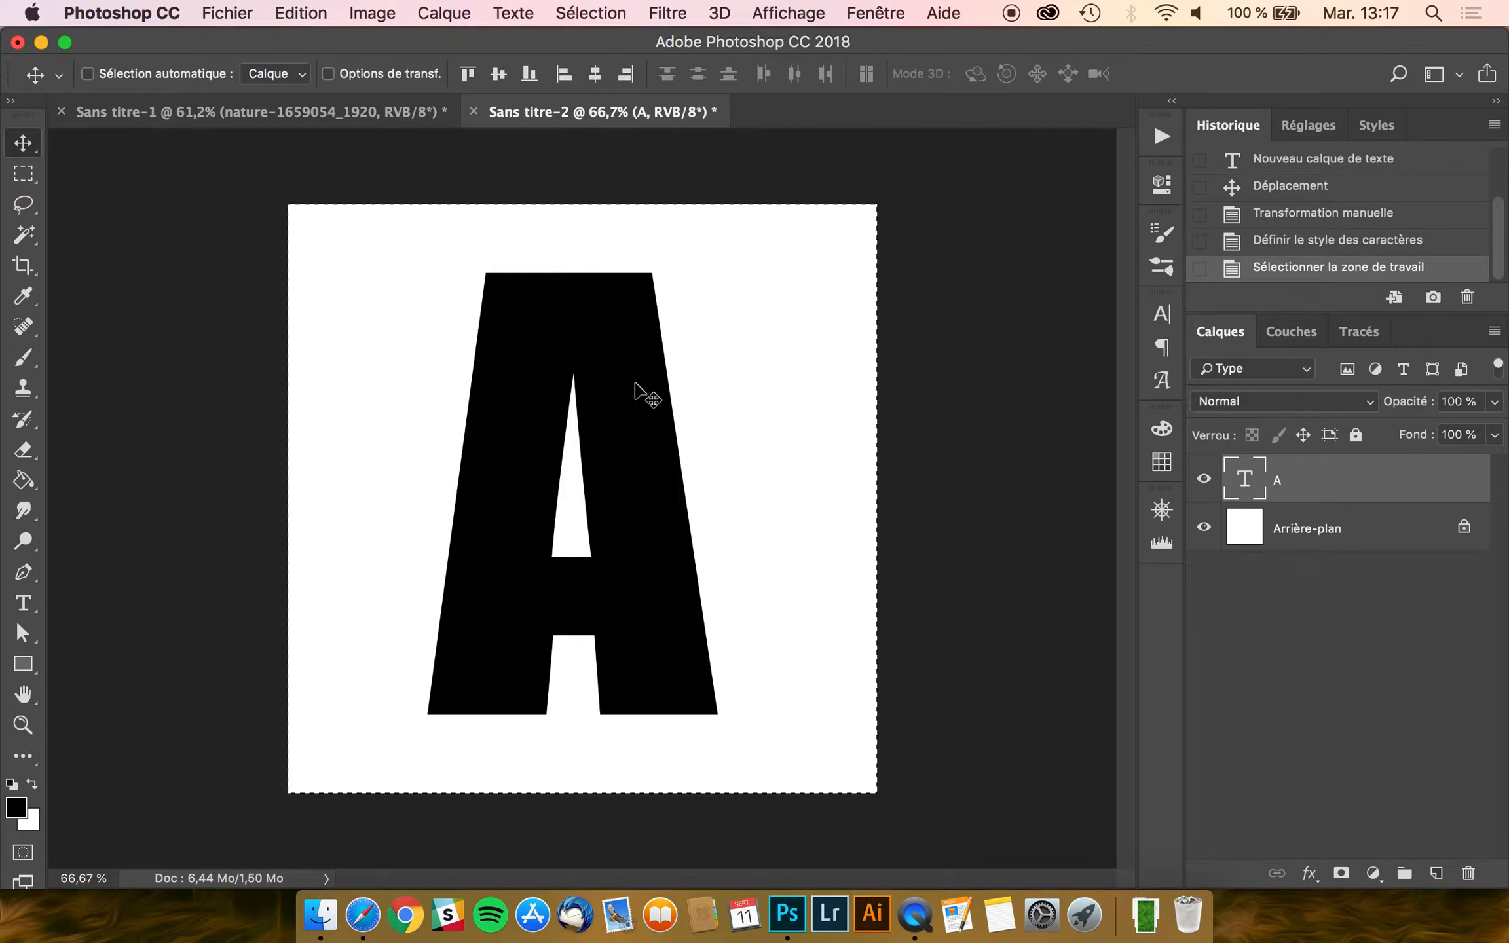
left_click(594, 73)
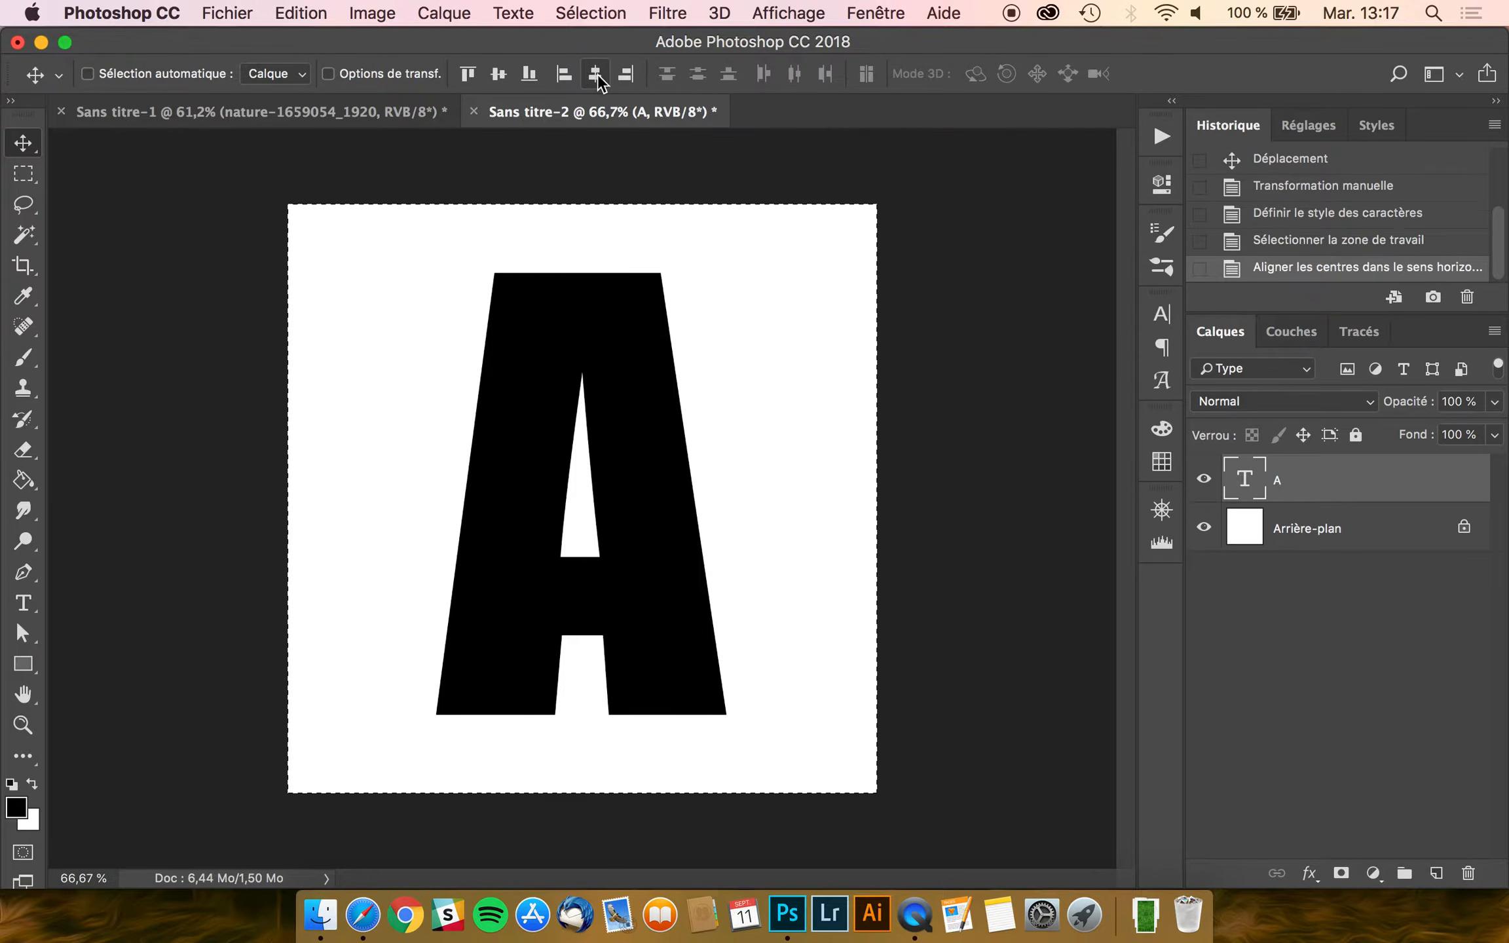
left_click(498, 76)
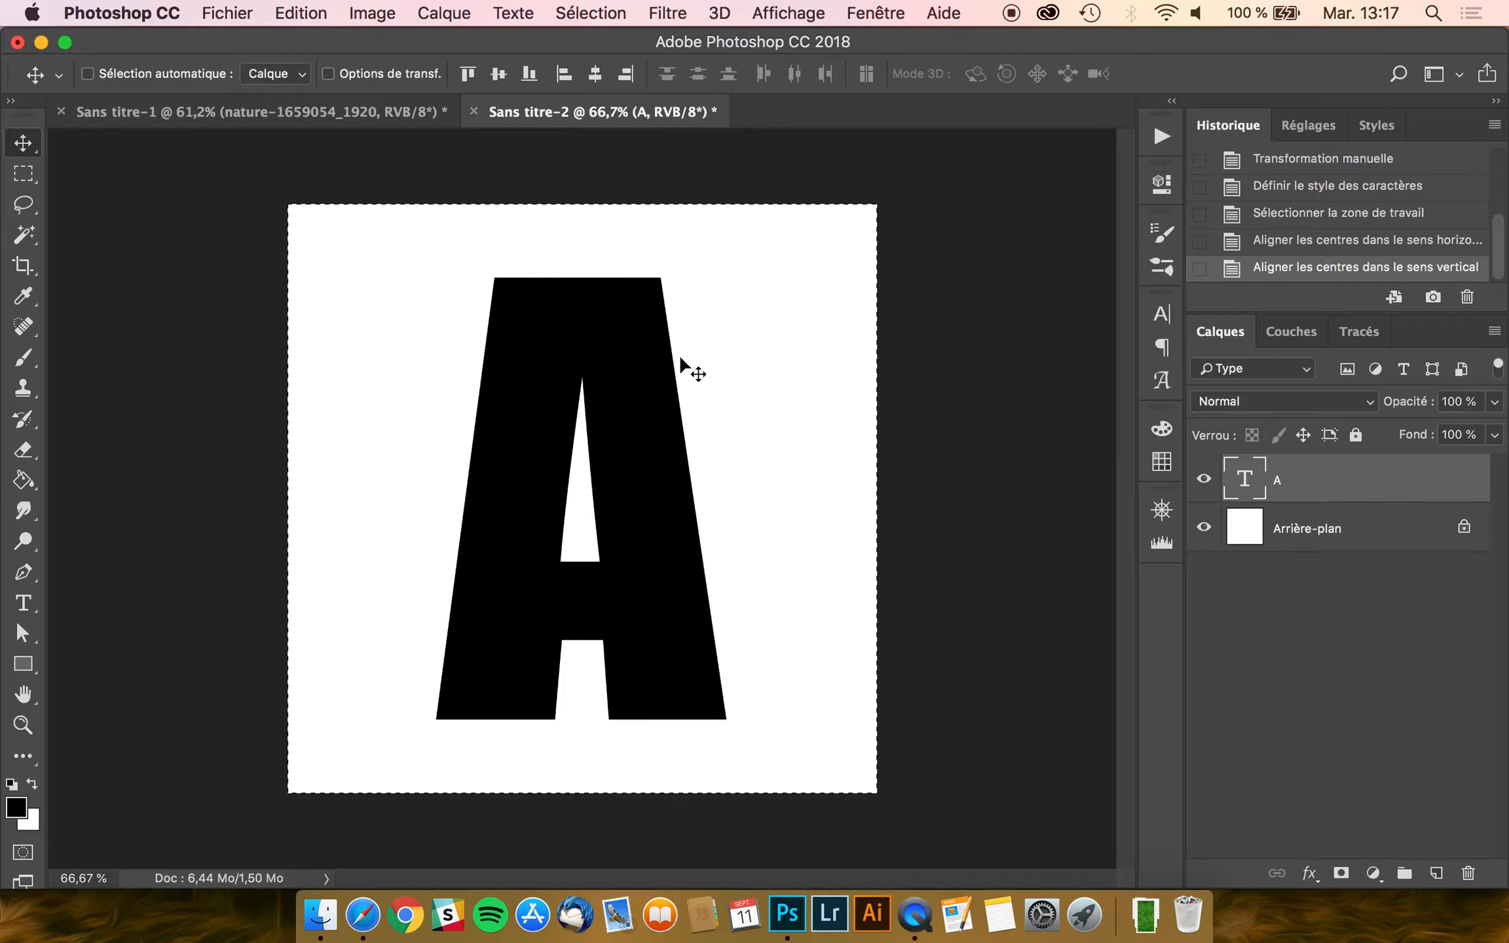
key("super")
key("super+d")
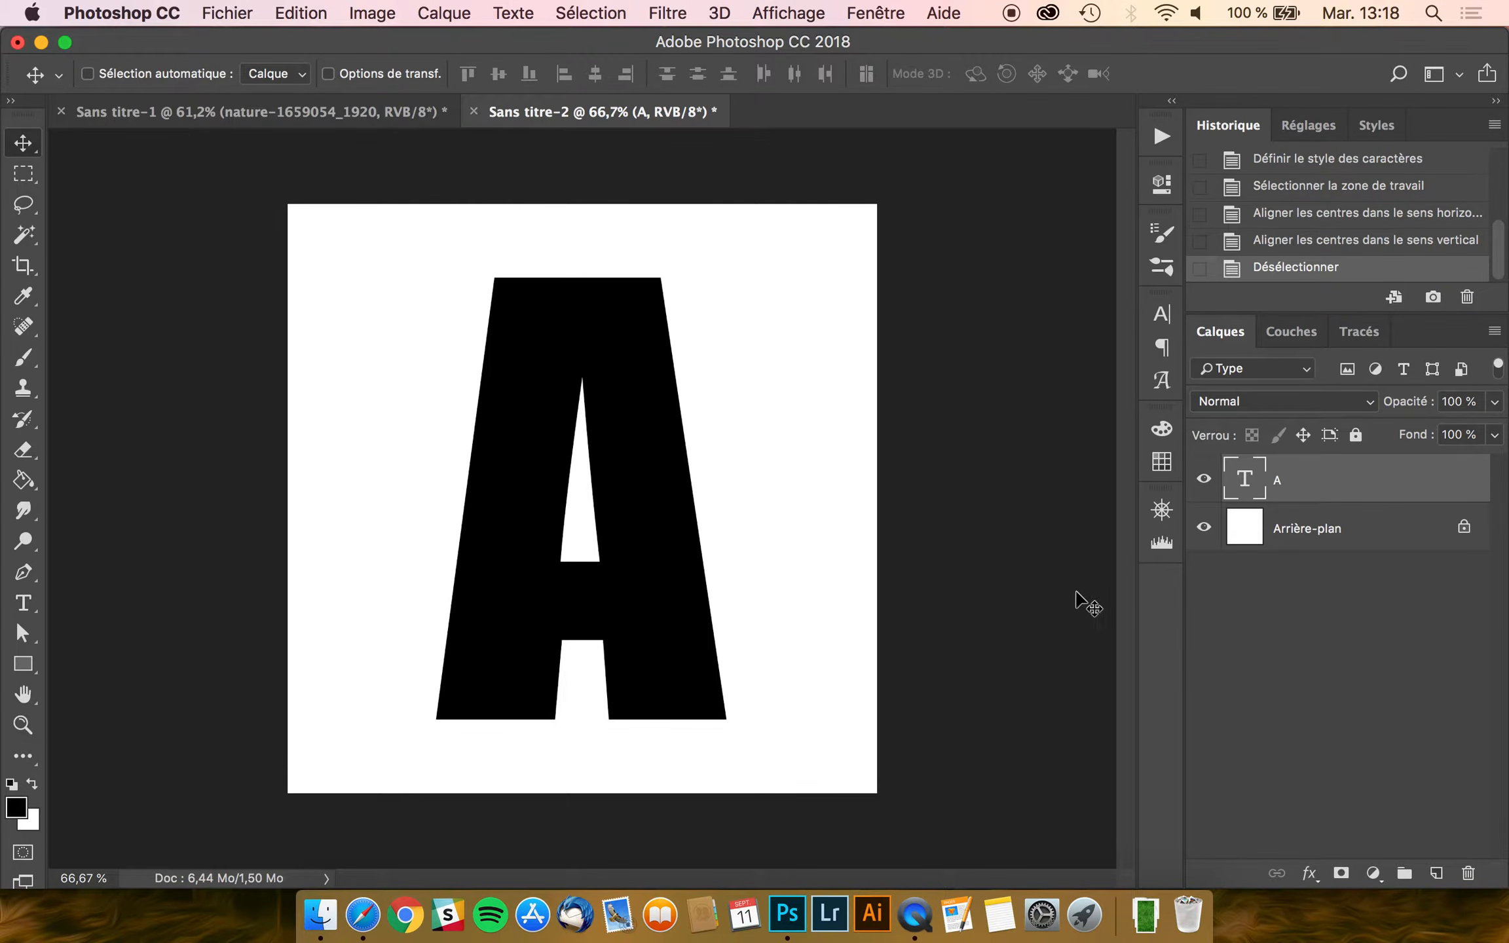
- Place the grass image nature-1659054_1920 above the letter and clip it to the A layer with a clipping mask
left_click(1146, 914)
left_click_drag(1152, 816, 566, 363)
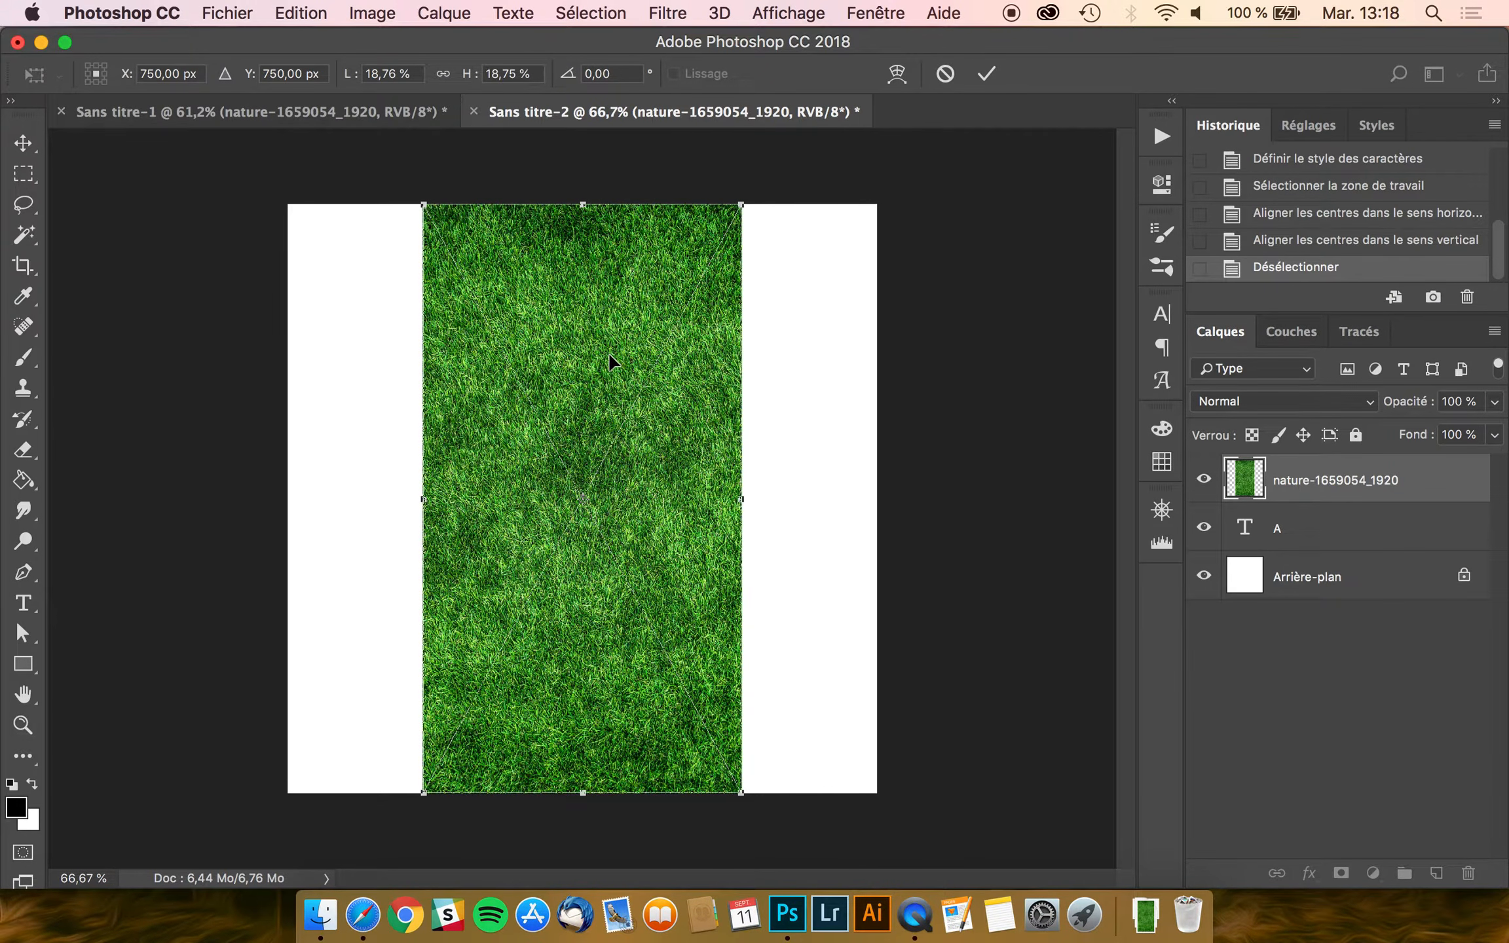
key("Return")
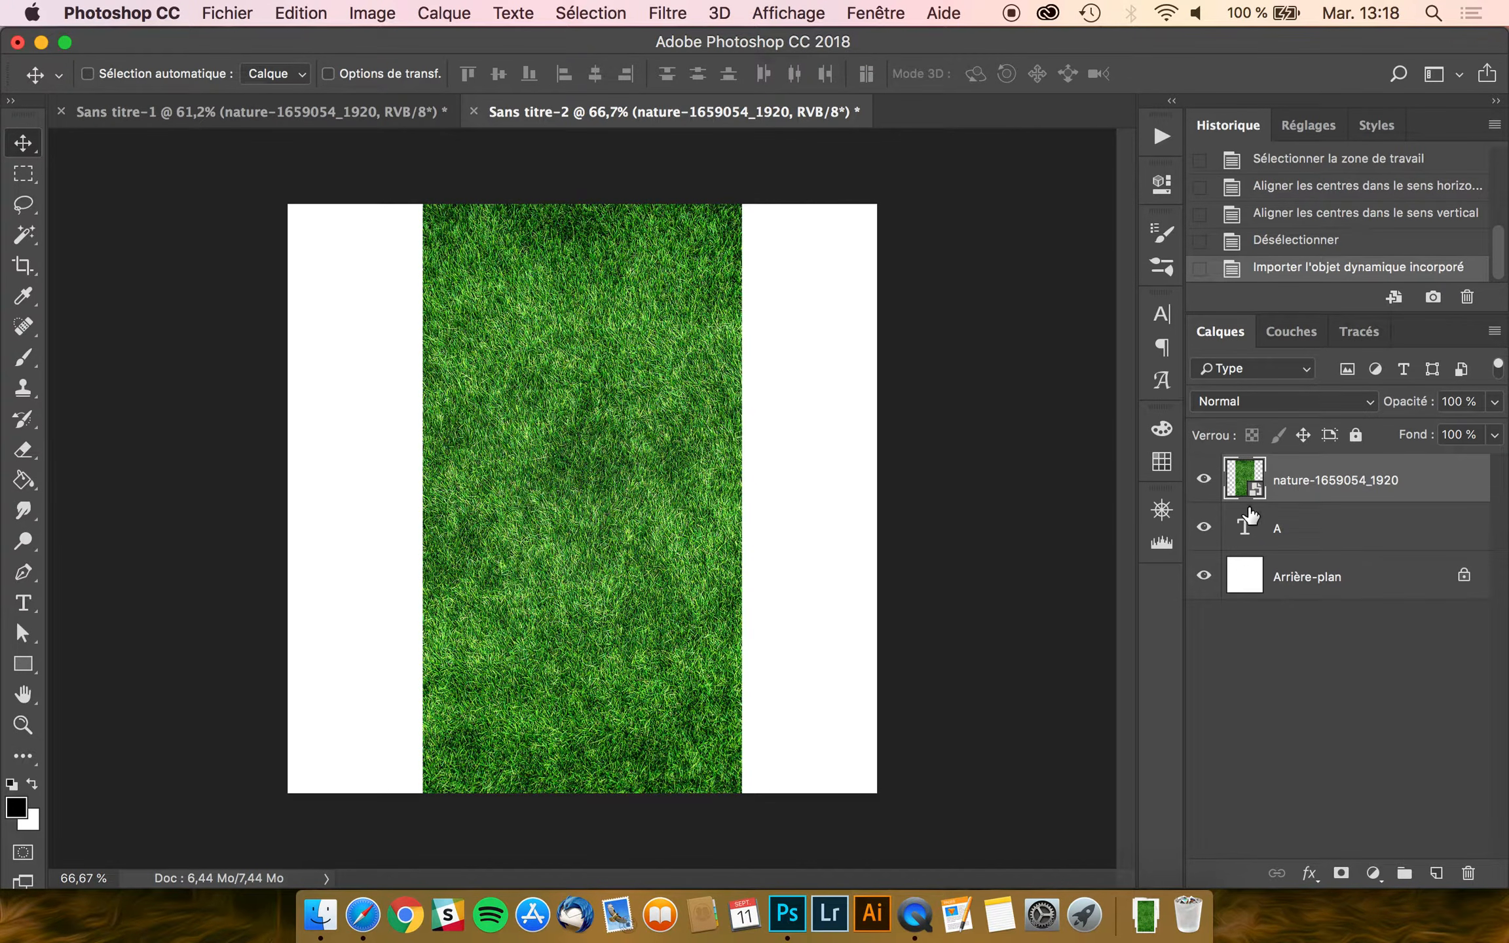
right_click(1316, 482)
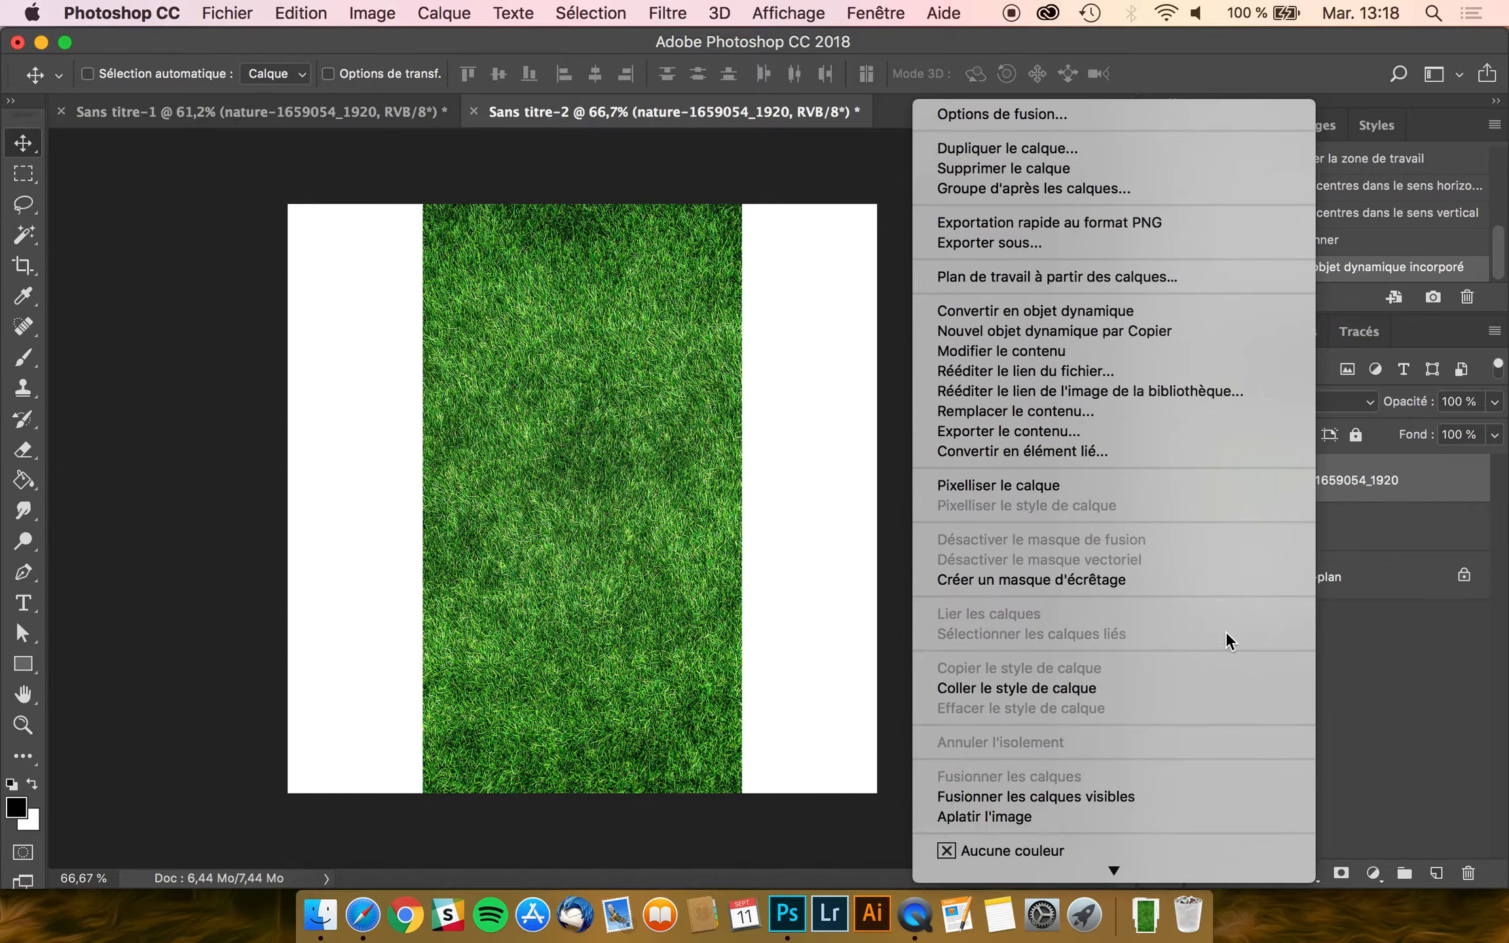
left_click(1041, 582)
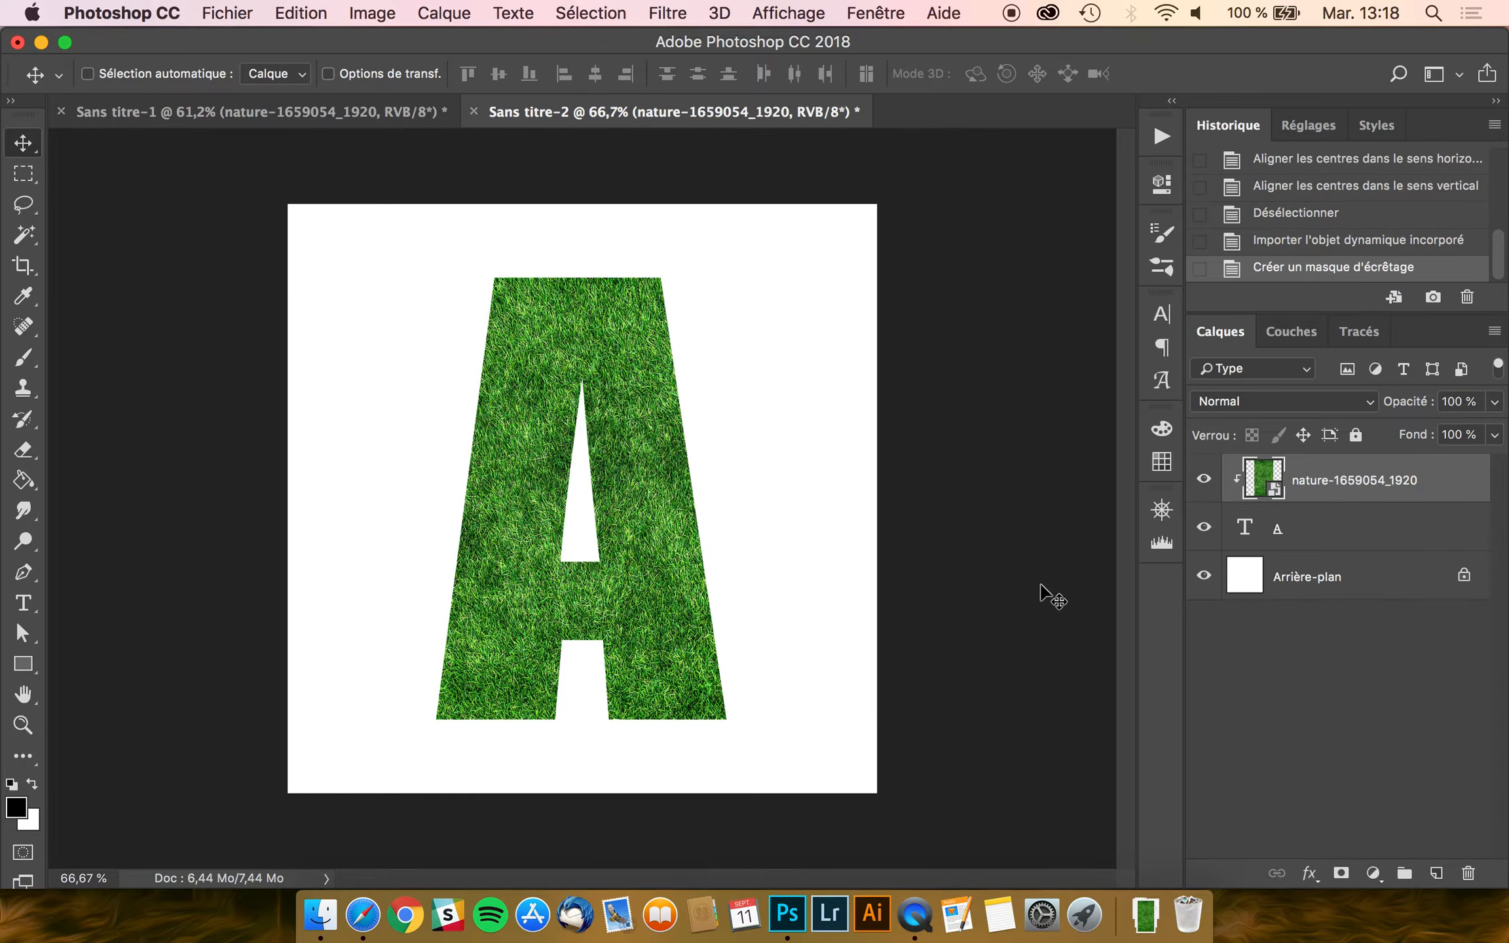
- Rename the clipped grass image layer as Texture
scroll(557, 338, "down", 5)
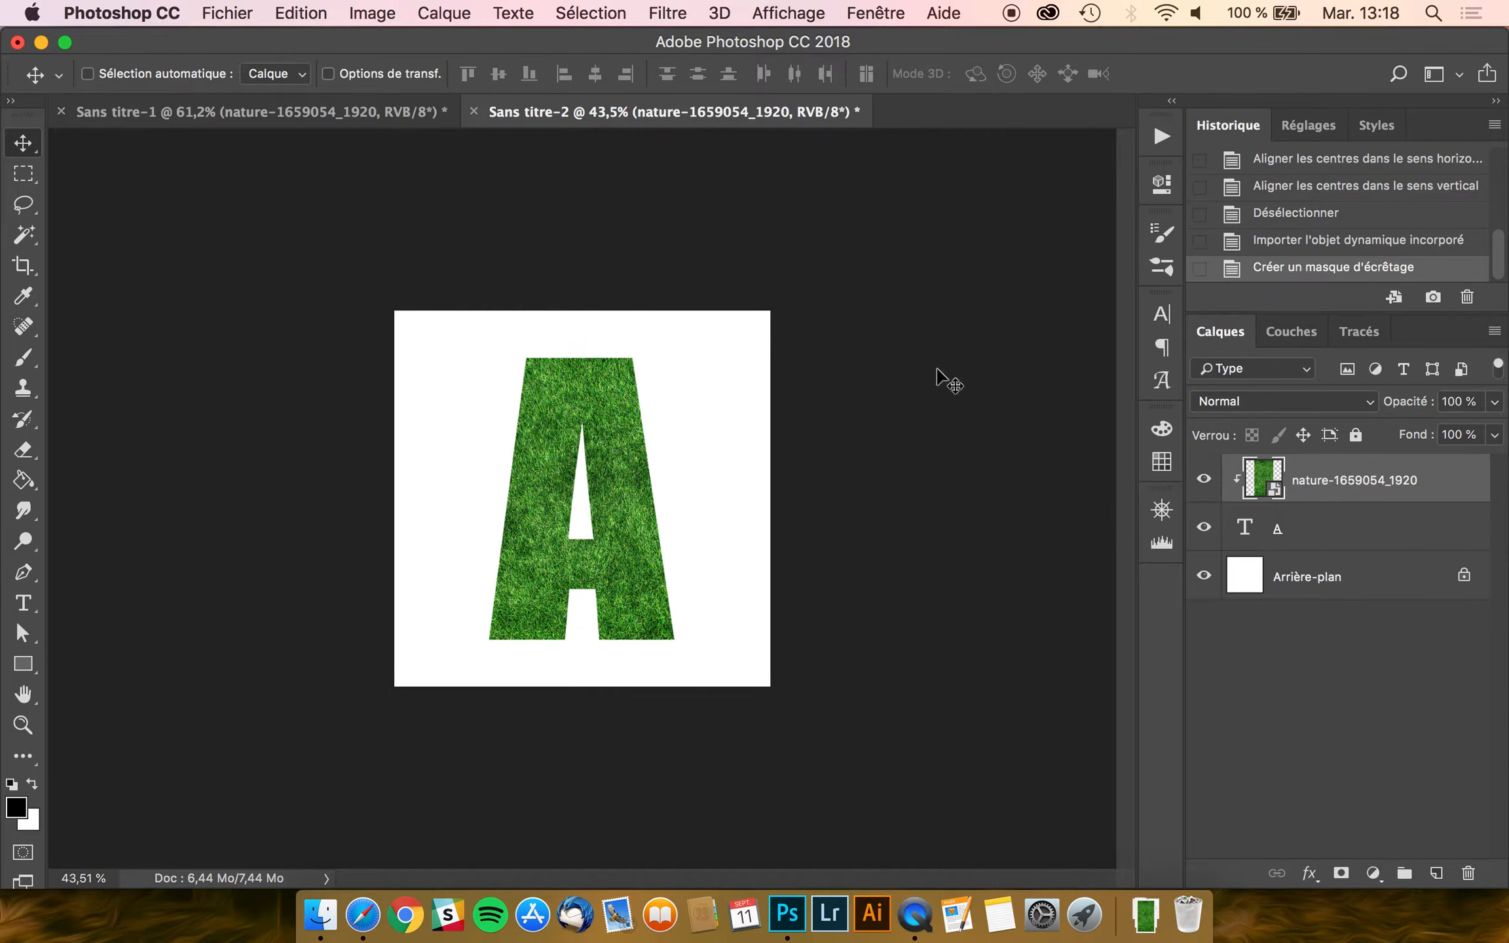
double_click(1327, 478)
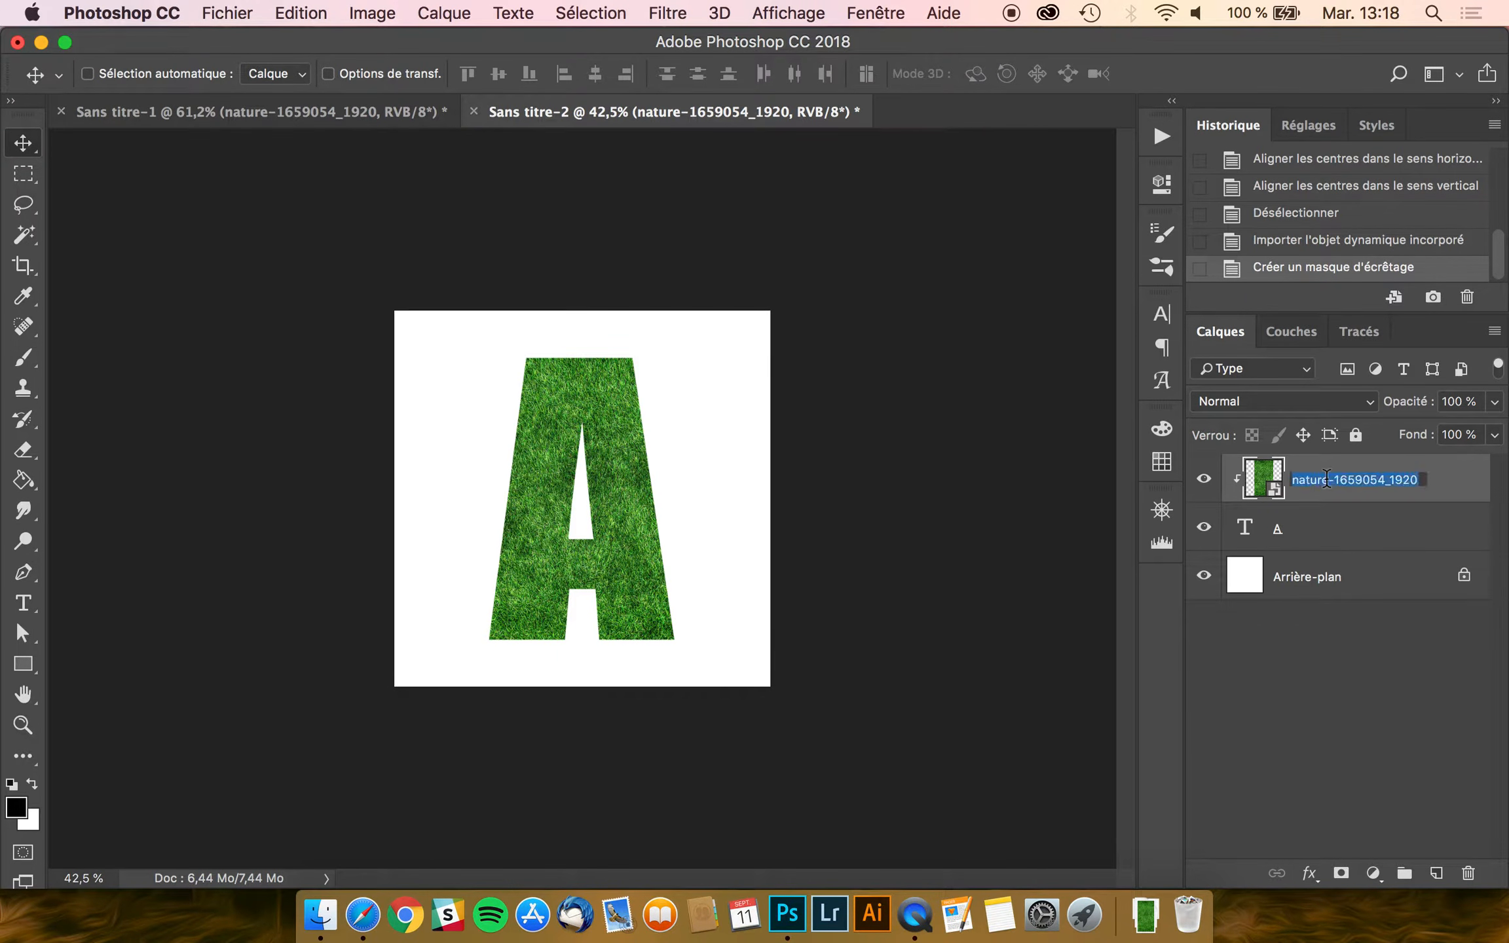
type("H")
type("ext")
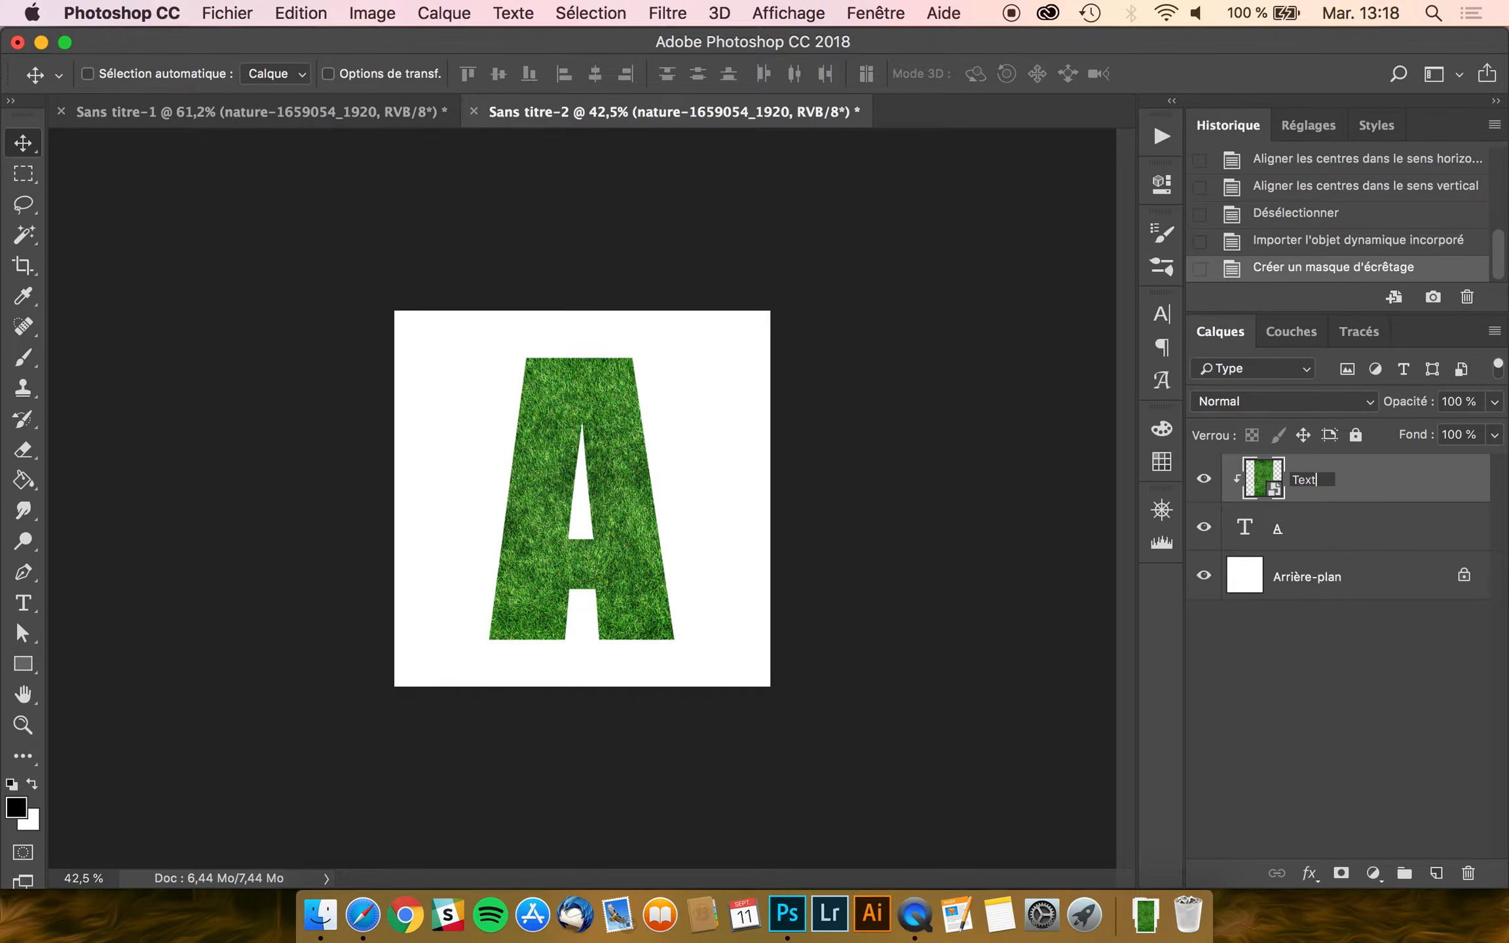
type("ure")
key("Return")
- Enlarge the Texture layer proportionally from its centre so the grass covers the whole canvas width
key("super+t")
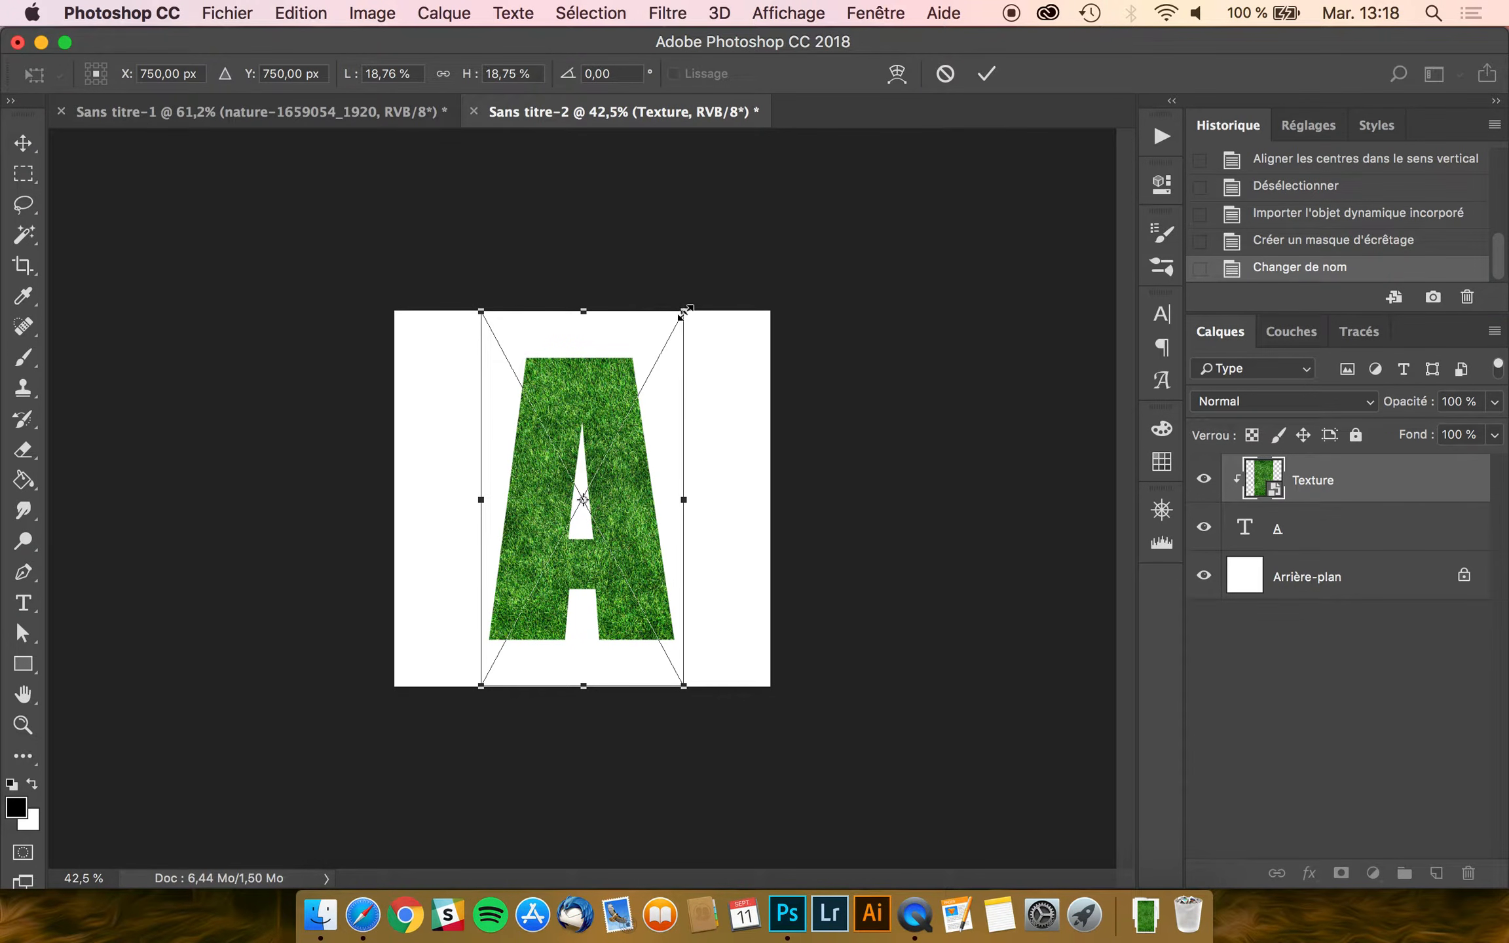
left_click_drag(684, 312, 794, 246)
key("Return")
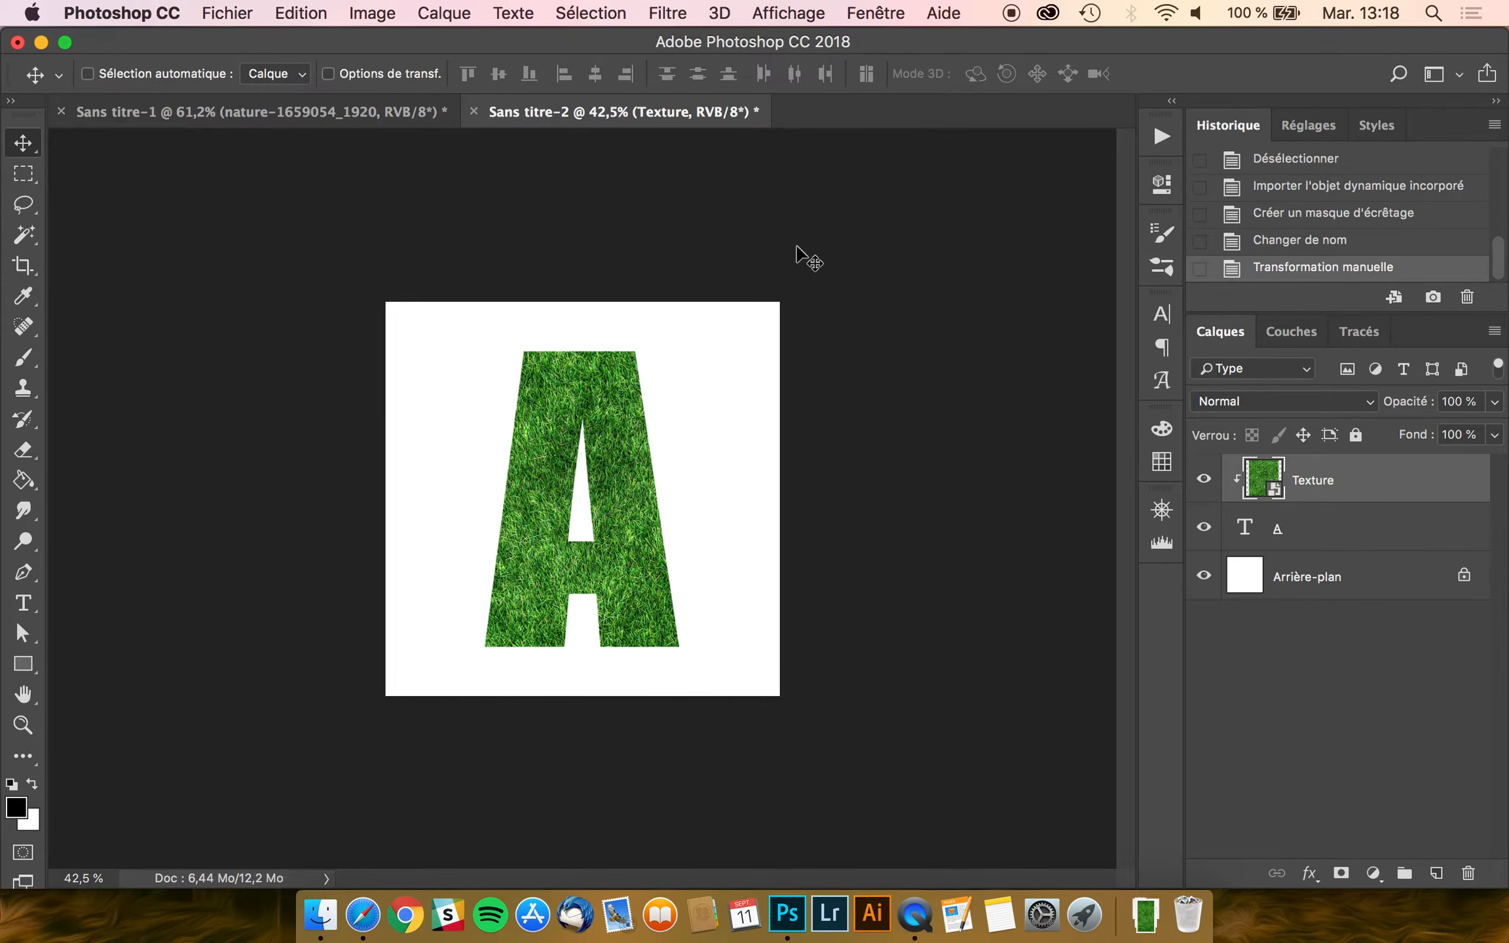
- Compare the grass texture before and after its enlargement with the whole canvas in view
key("super+0")
left_click(1306, 241)
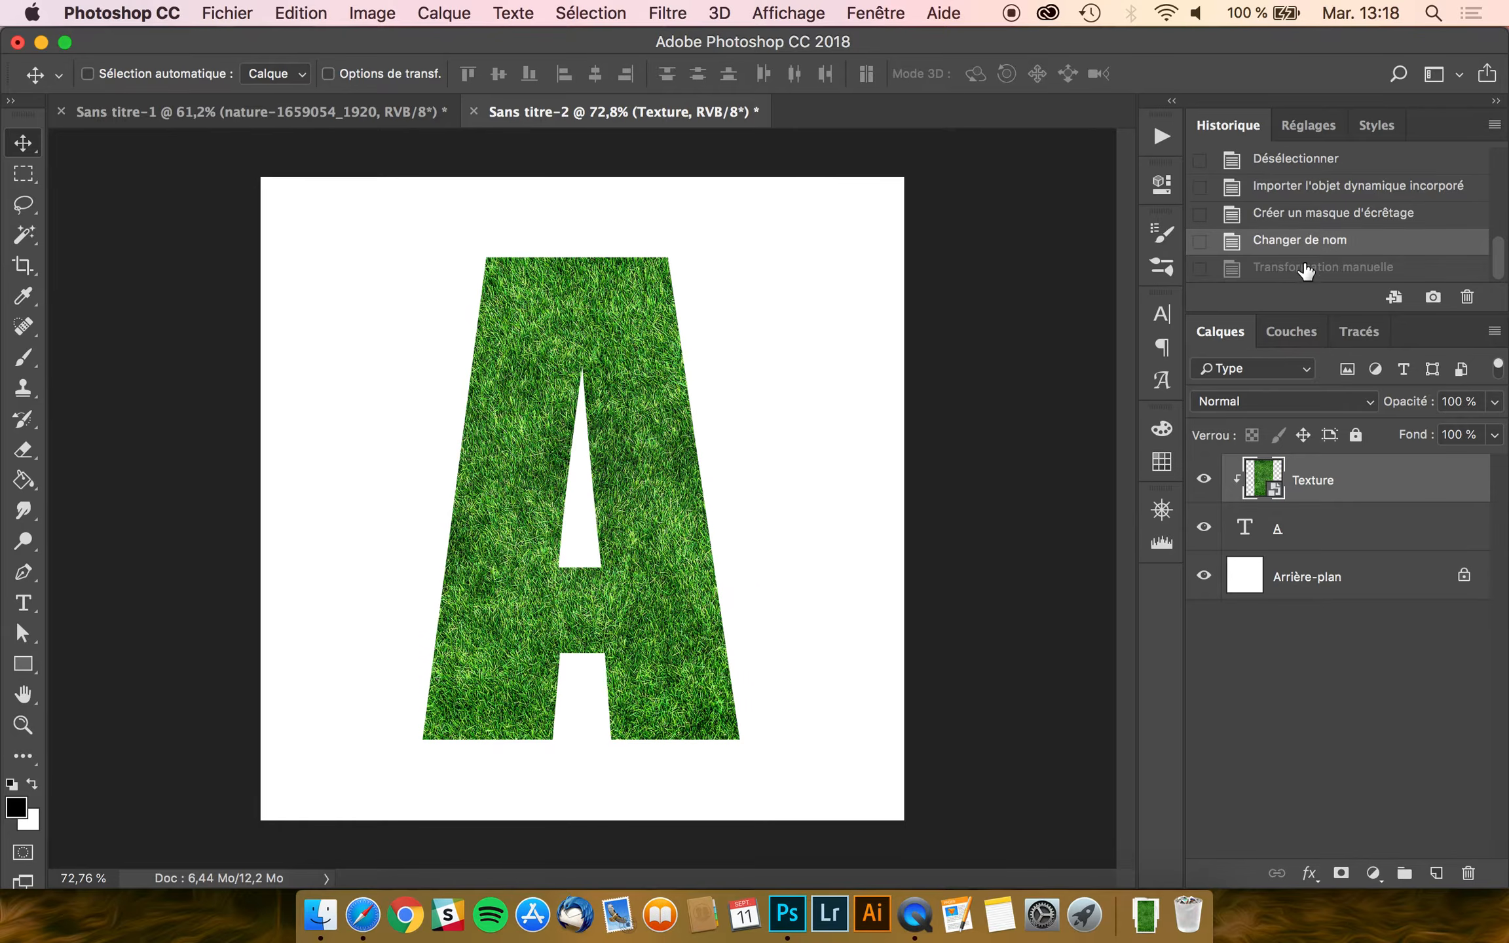
left_click(1303, 268)
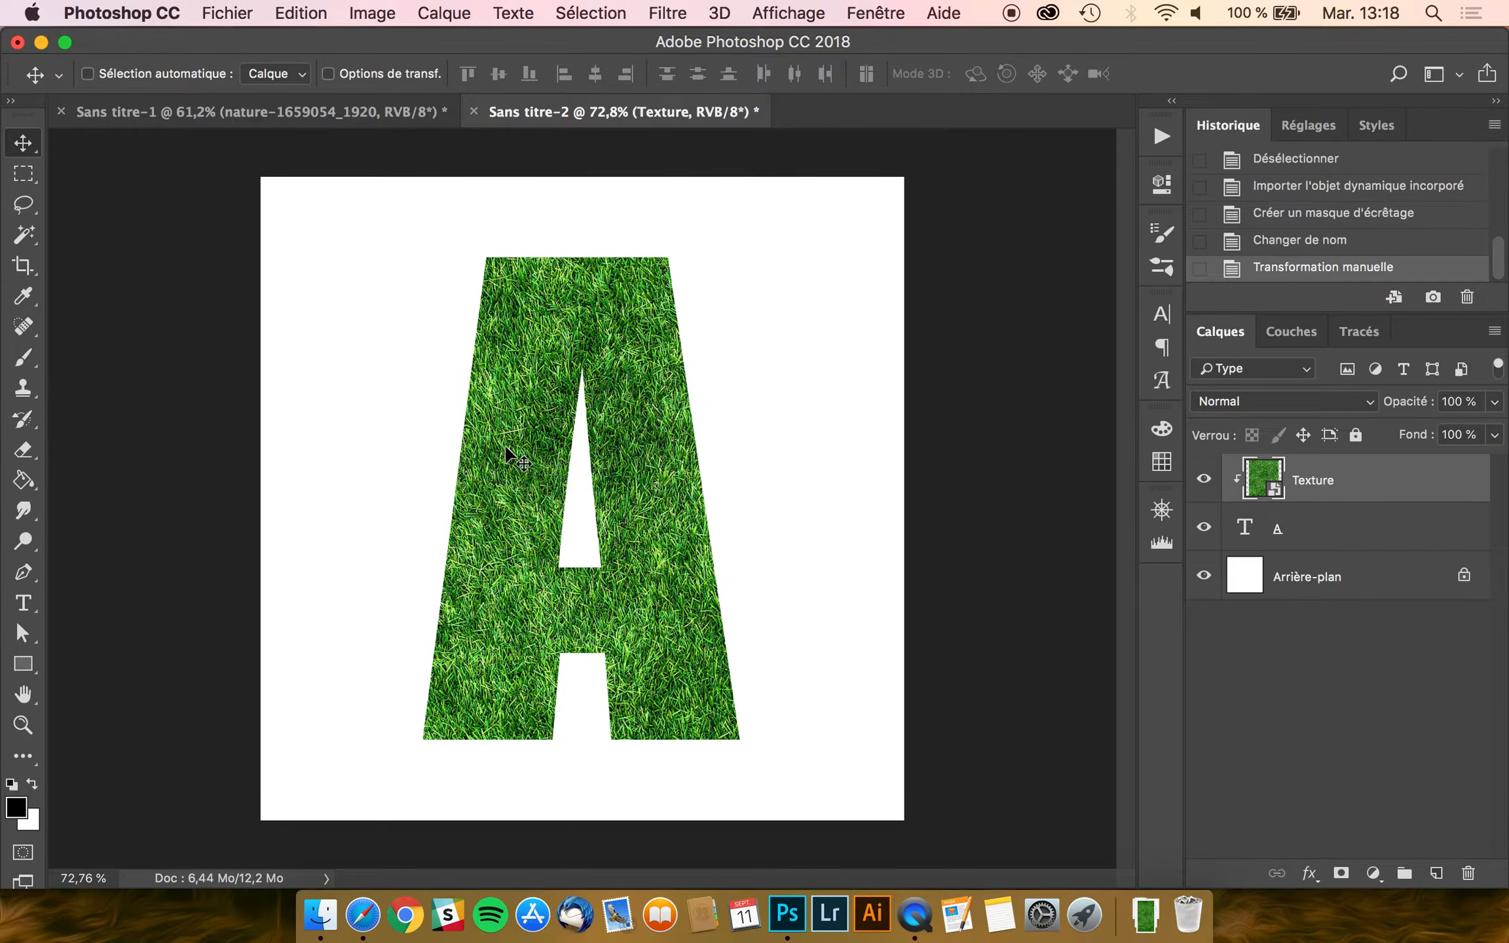
- Select the A text layer and view the Brush tool's available presets
left_click(1305, 533)
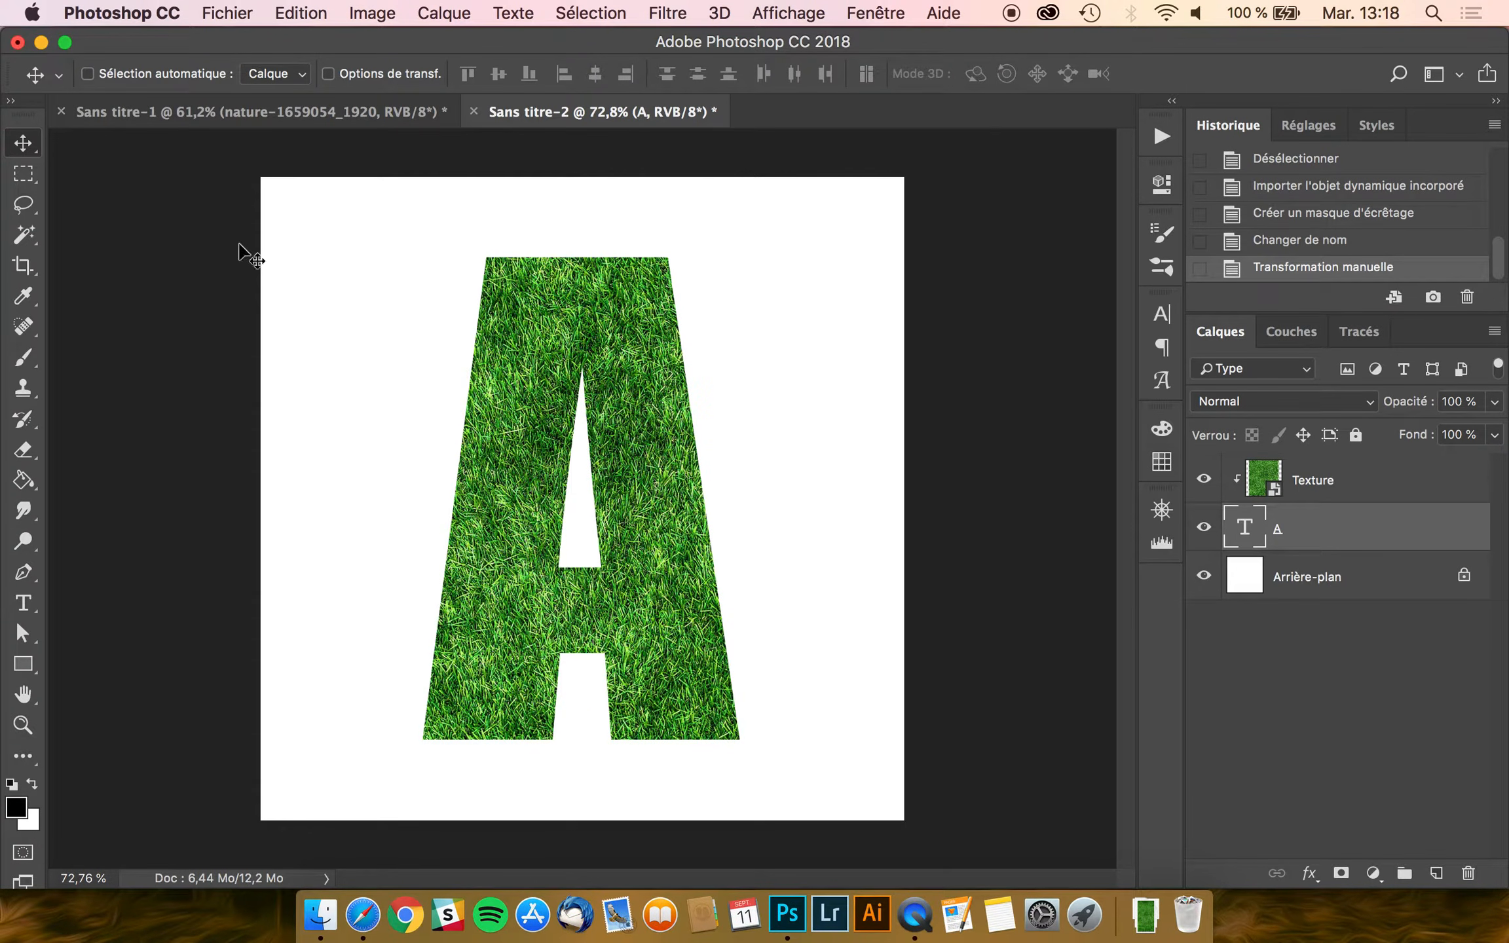
left_click(24, 359)
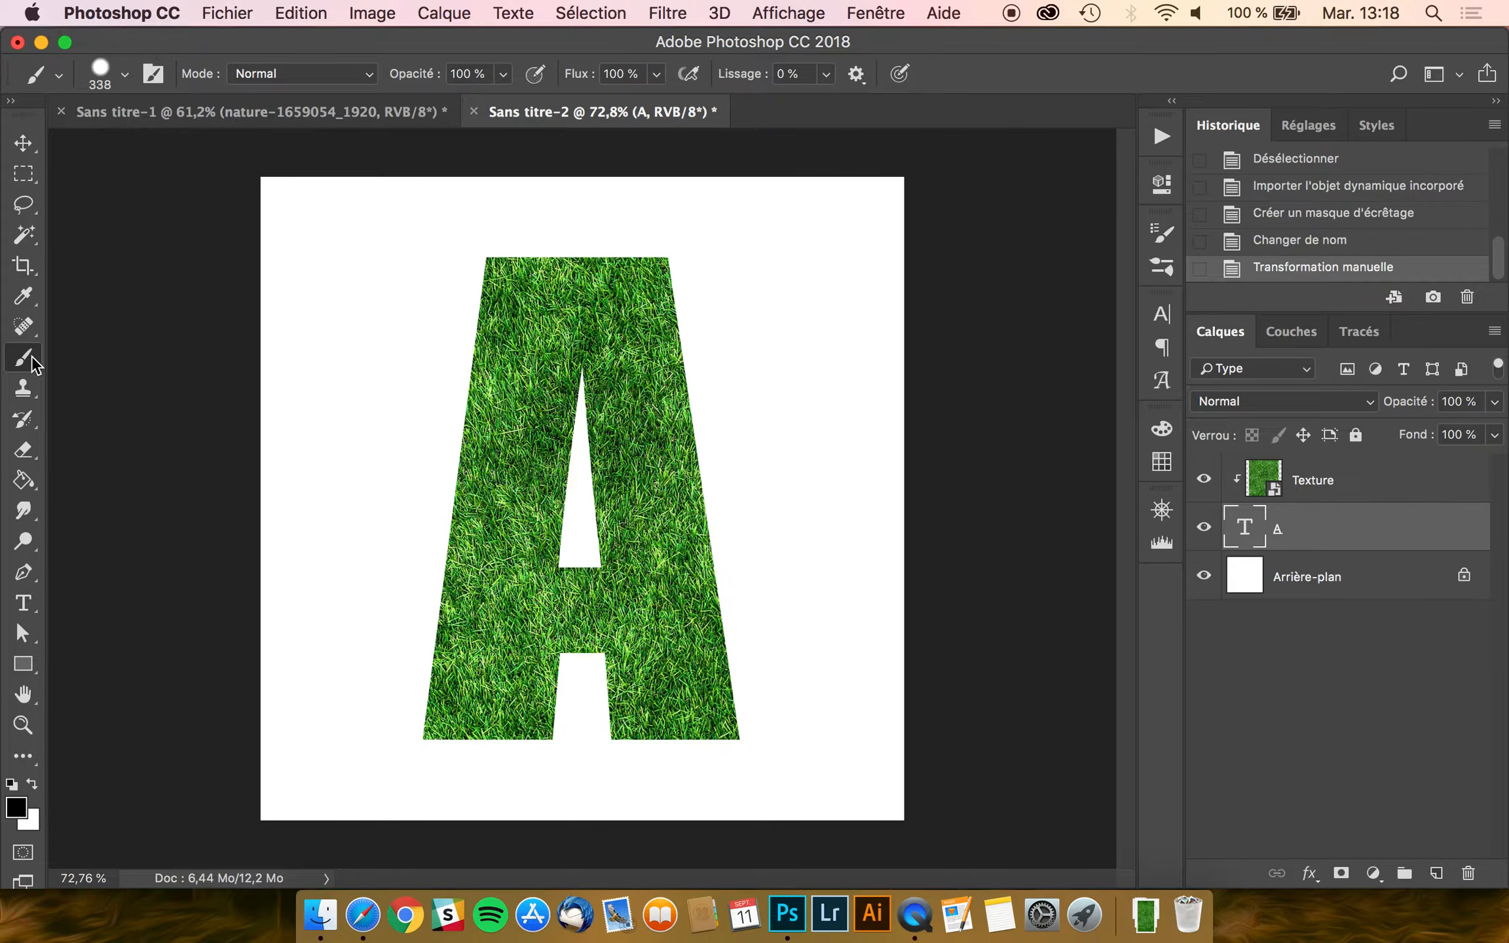
left_click(124, 72)
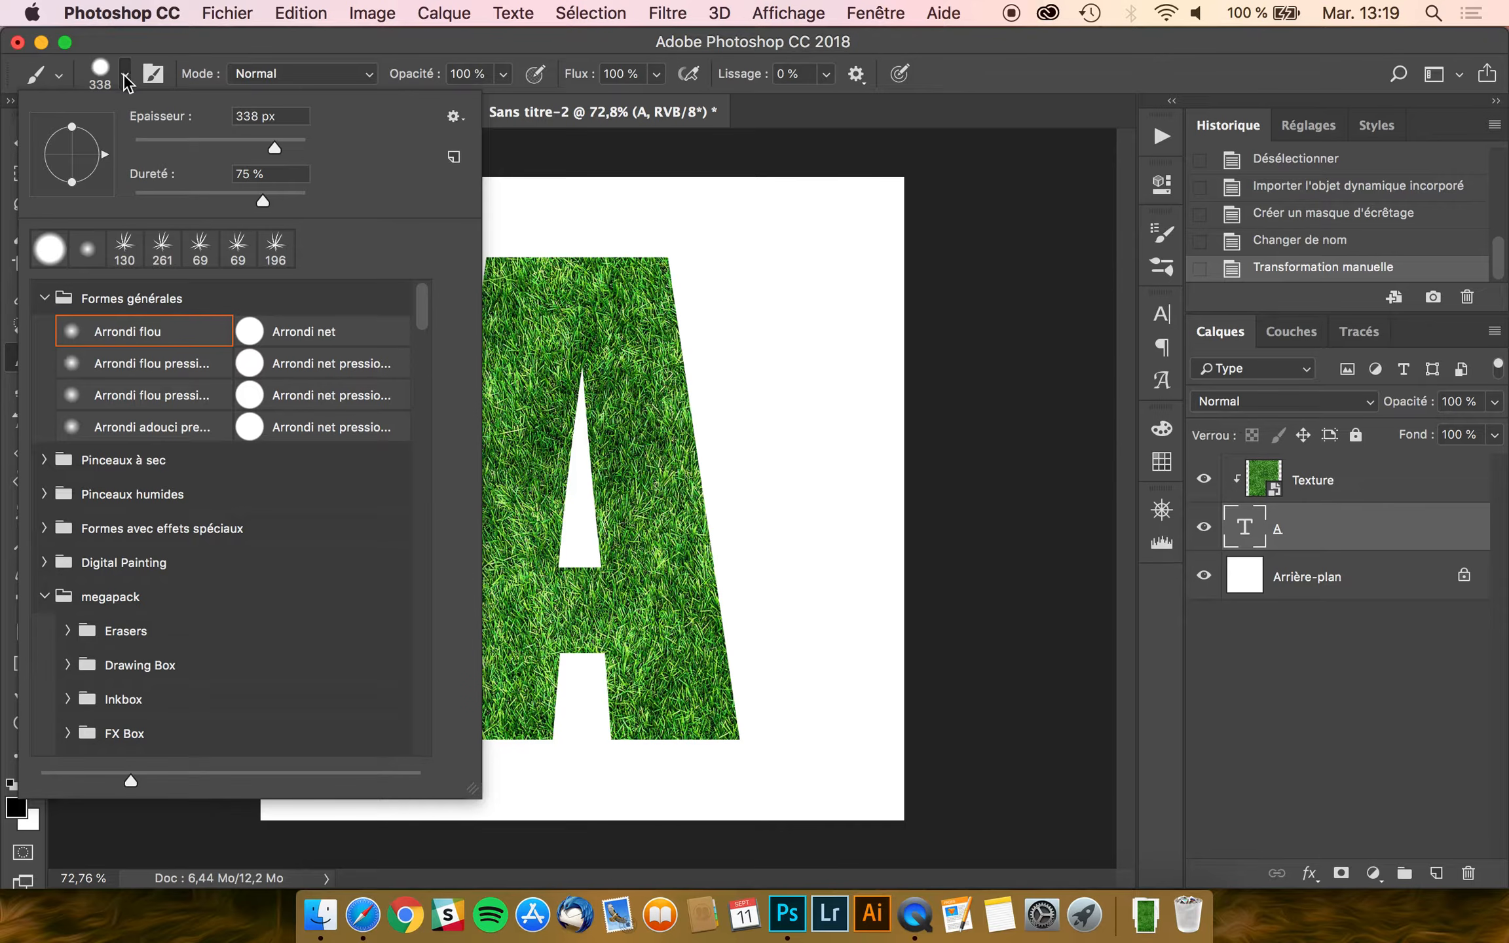
left_click(125, 77)
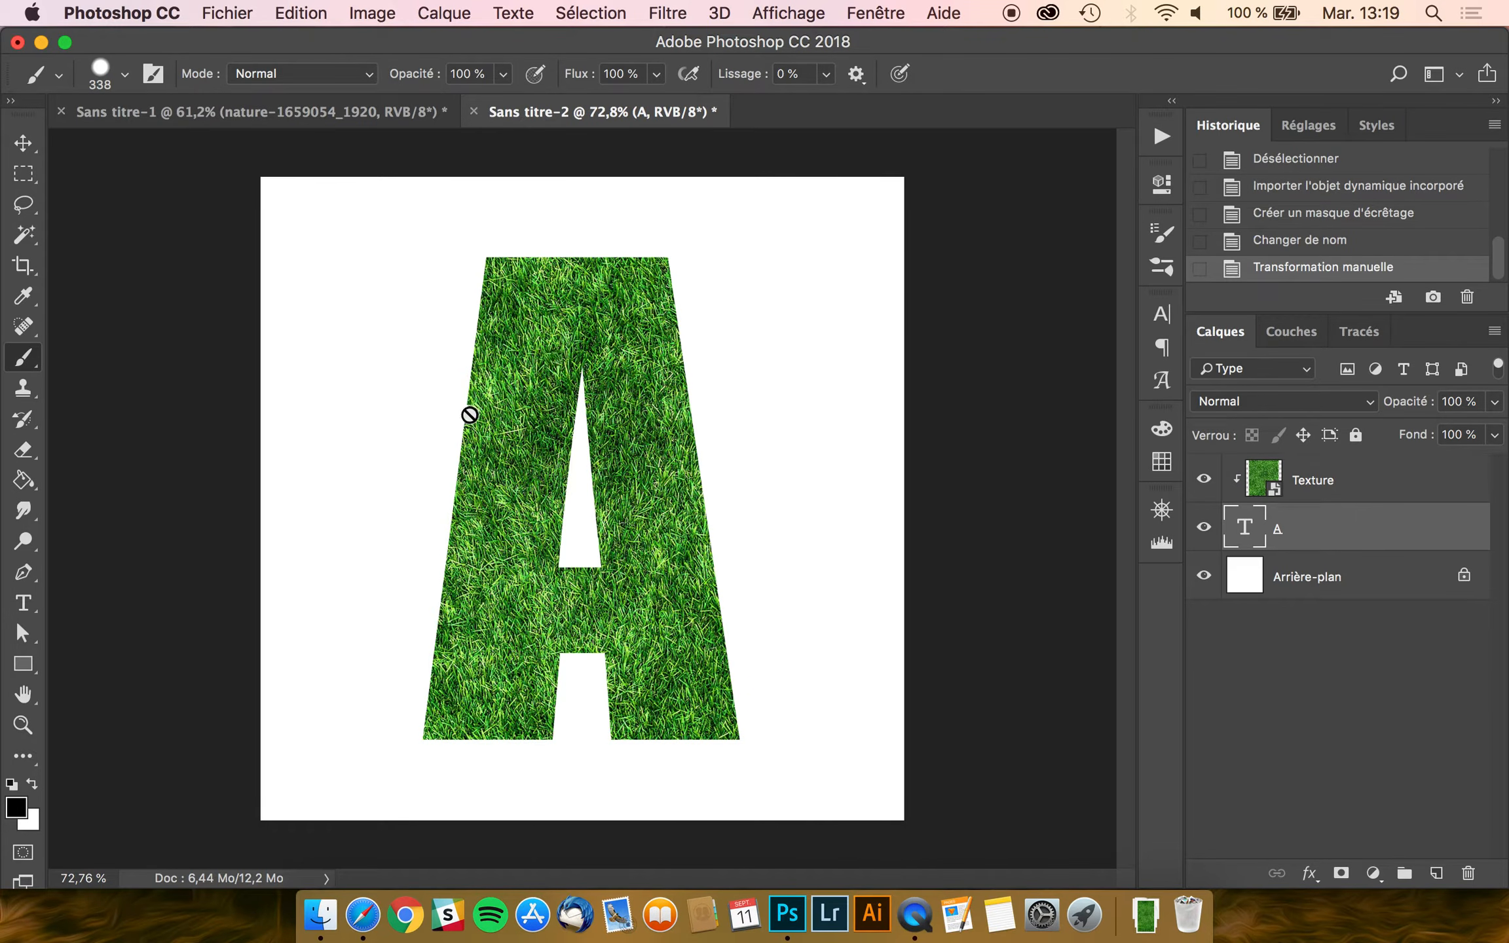
left_click(23, 147)
- Create a new 200 × 200 pixel document at 300 pixels per inch with a white background
left_click(222, 15)
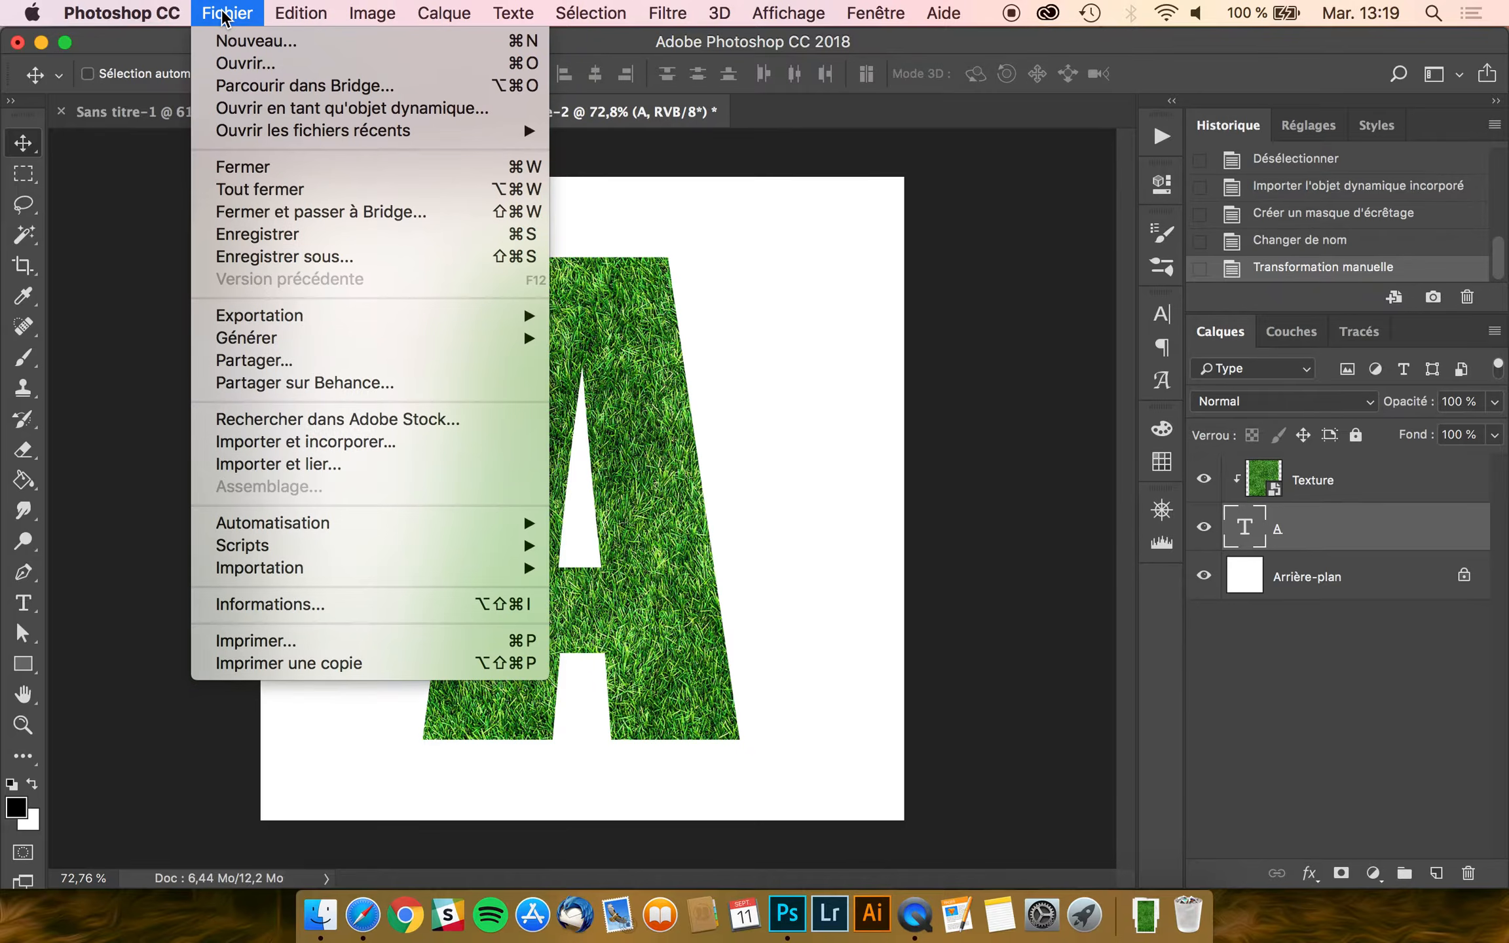
left_click(243, 43)
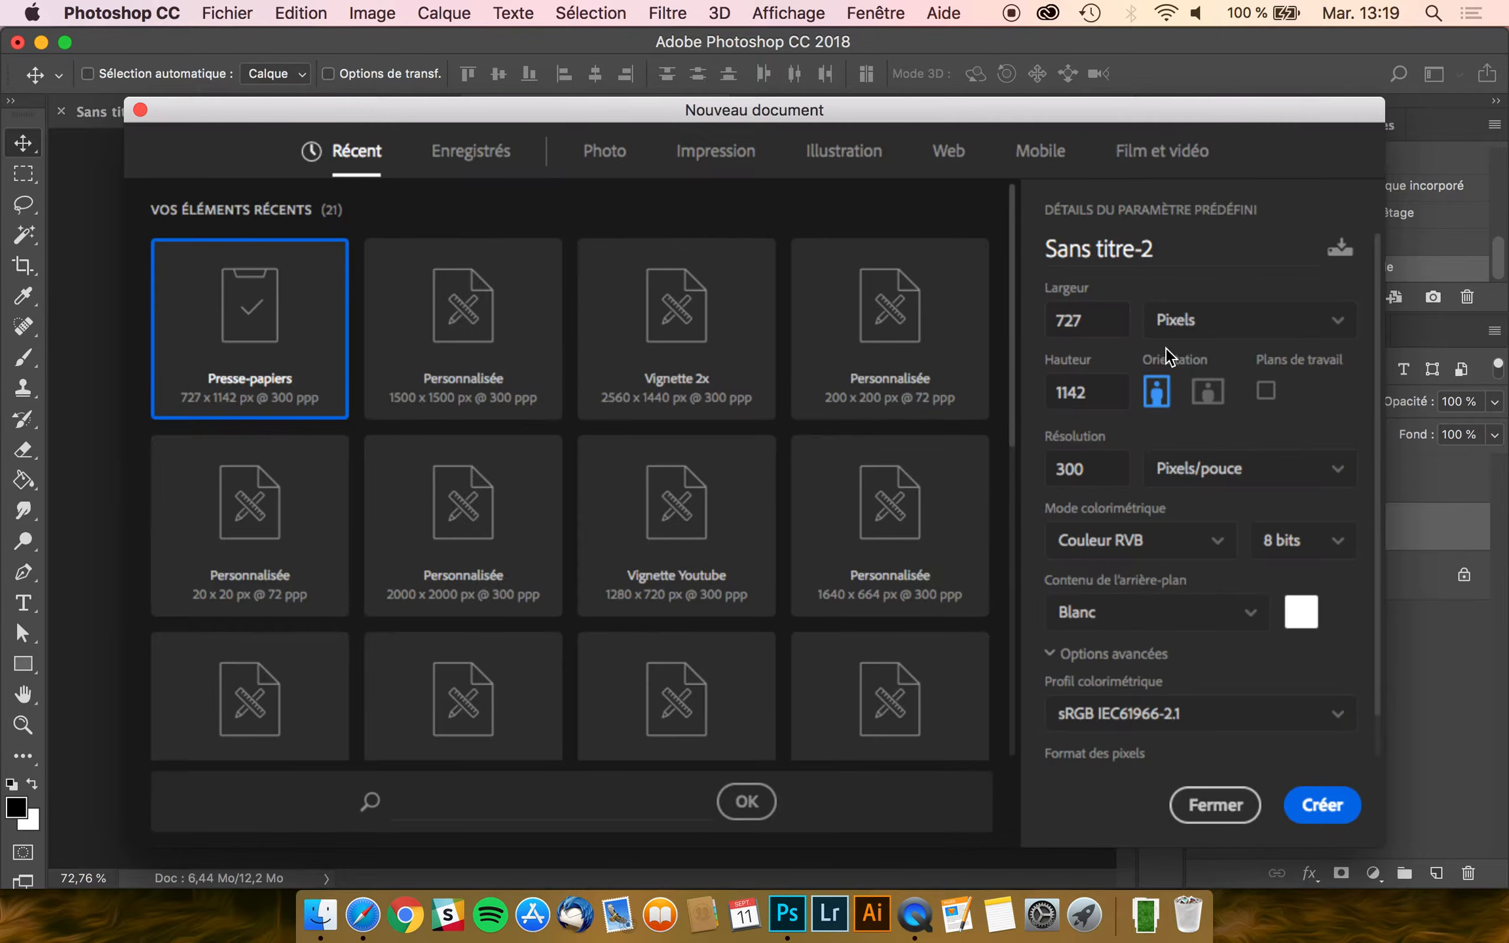
type("200")
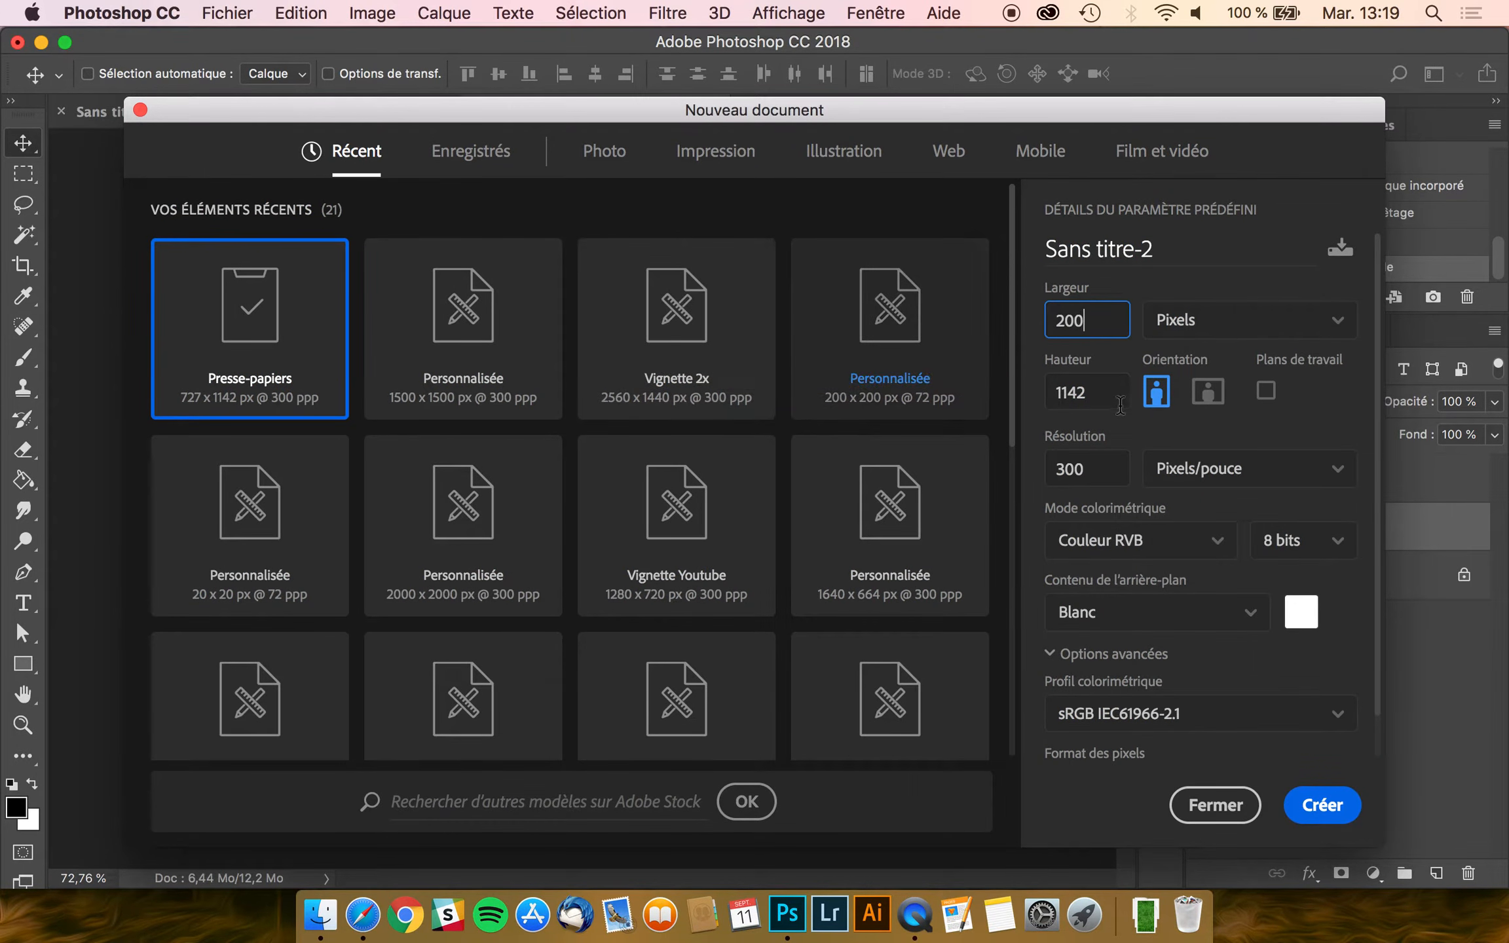
key("Tab")
type("200")
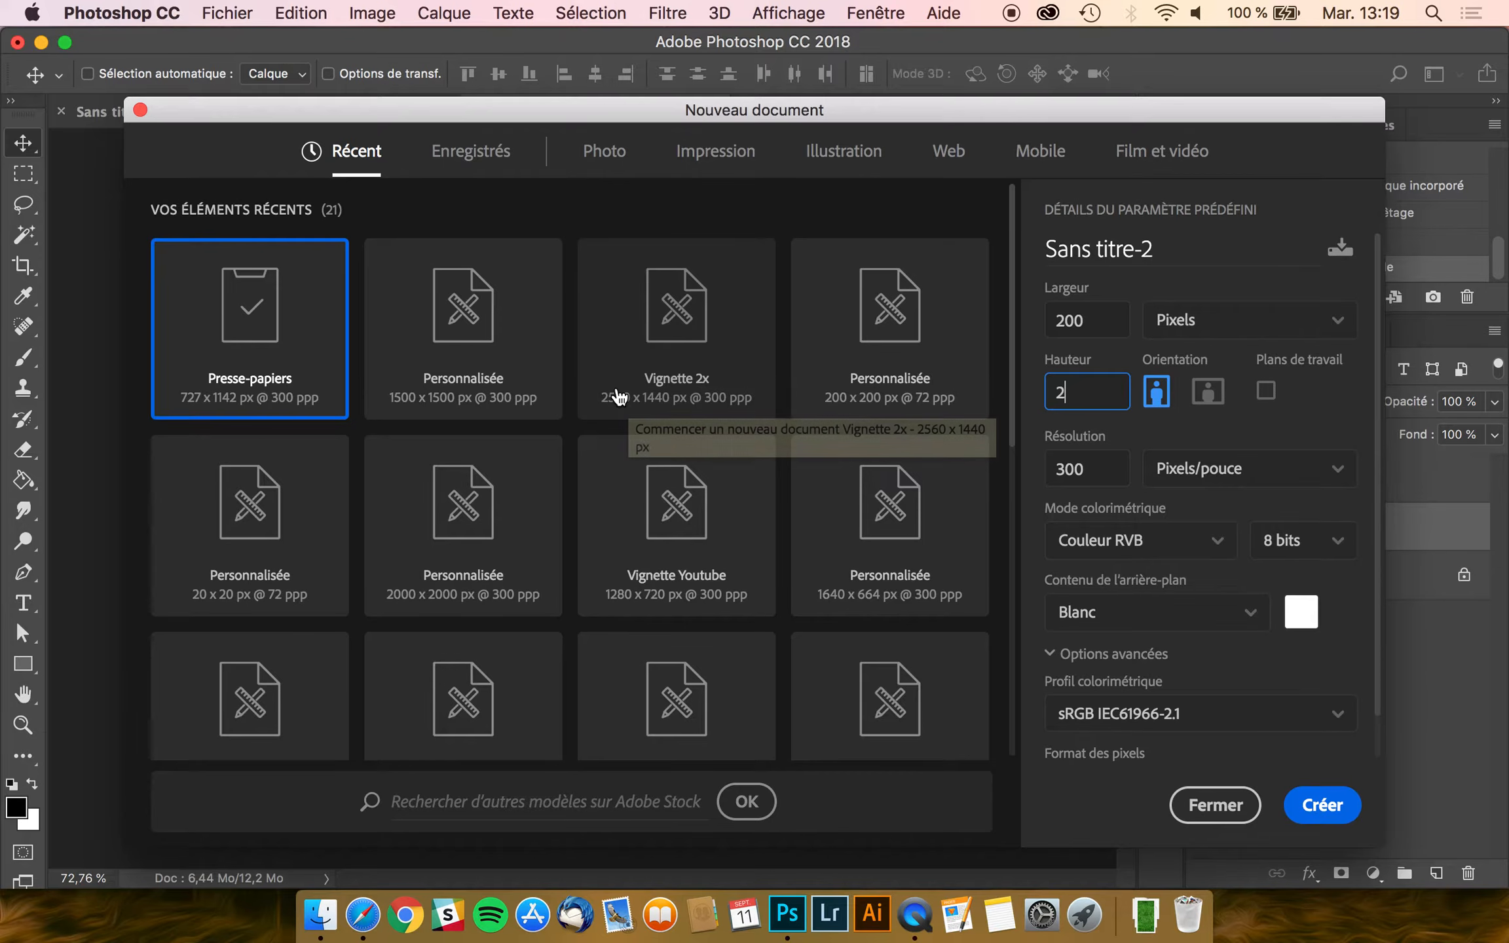
key("Return")
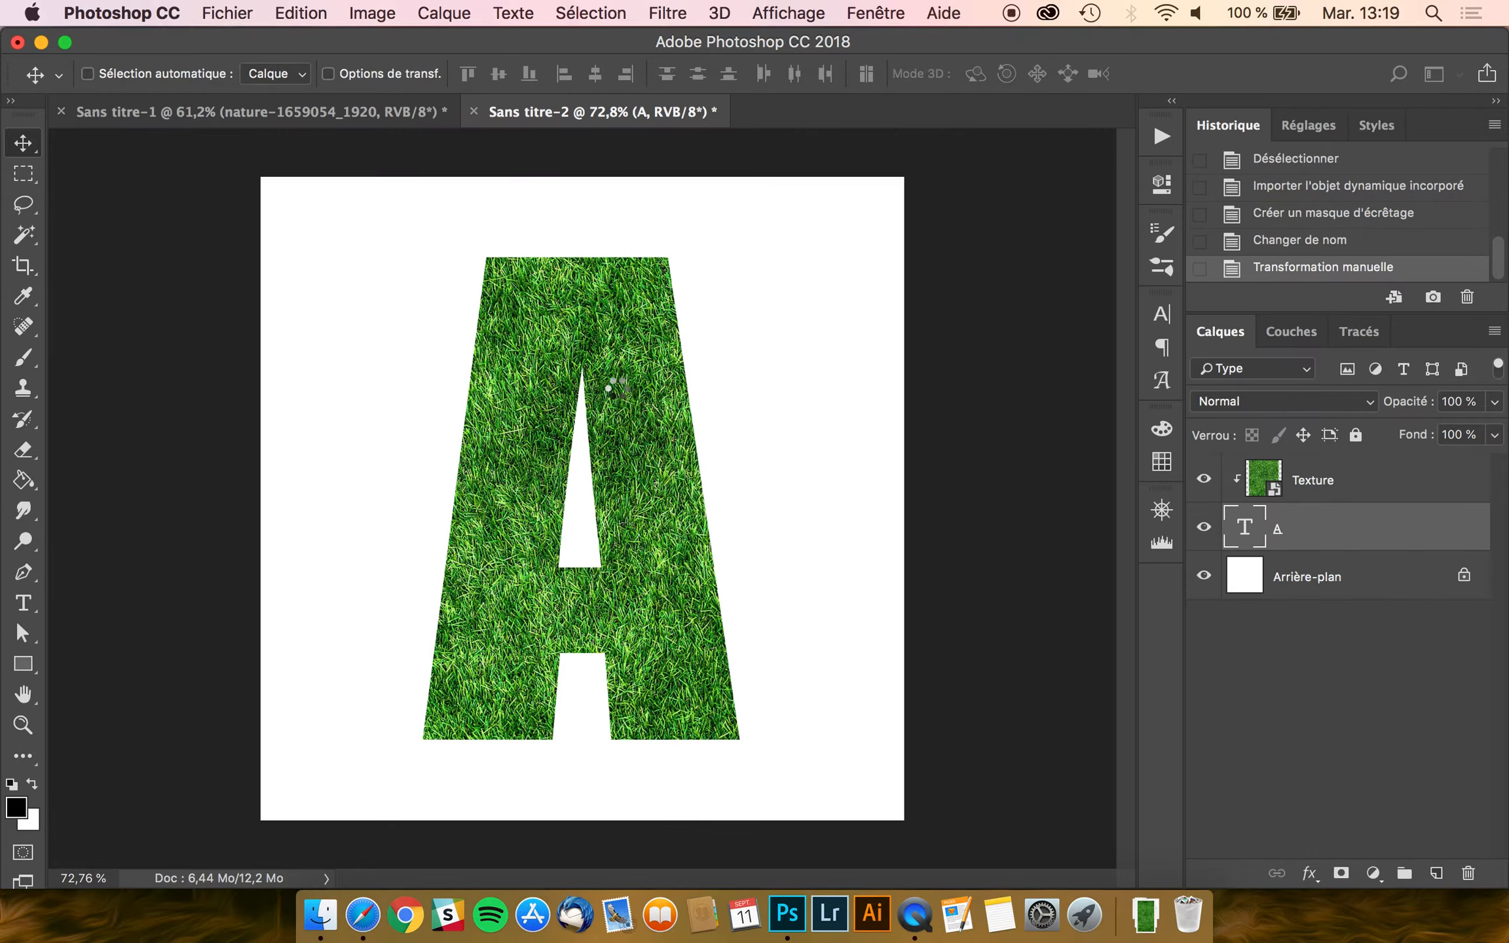
- Set the Pen tool to draw shapes with a black fill and no stroke
left_click(24, 573)
scroll(219, 555, "up", 3)
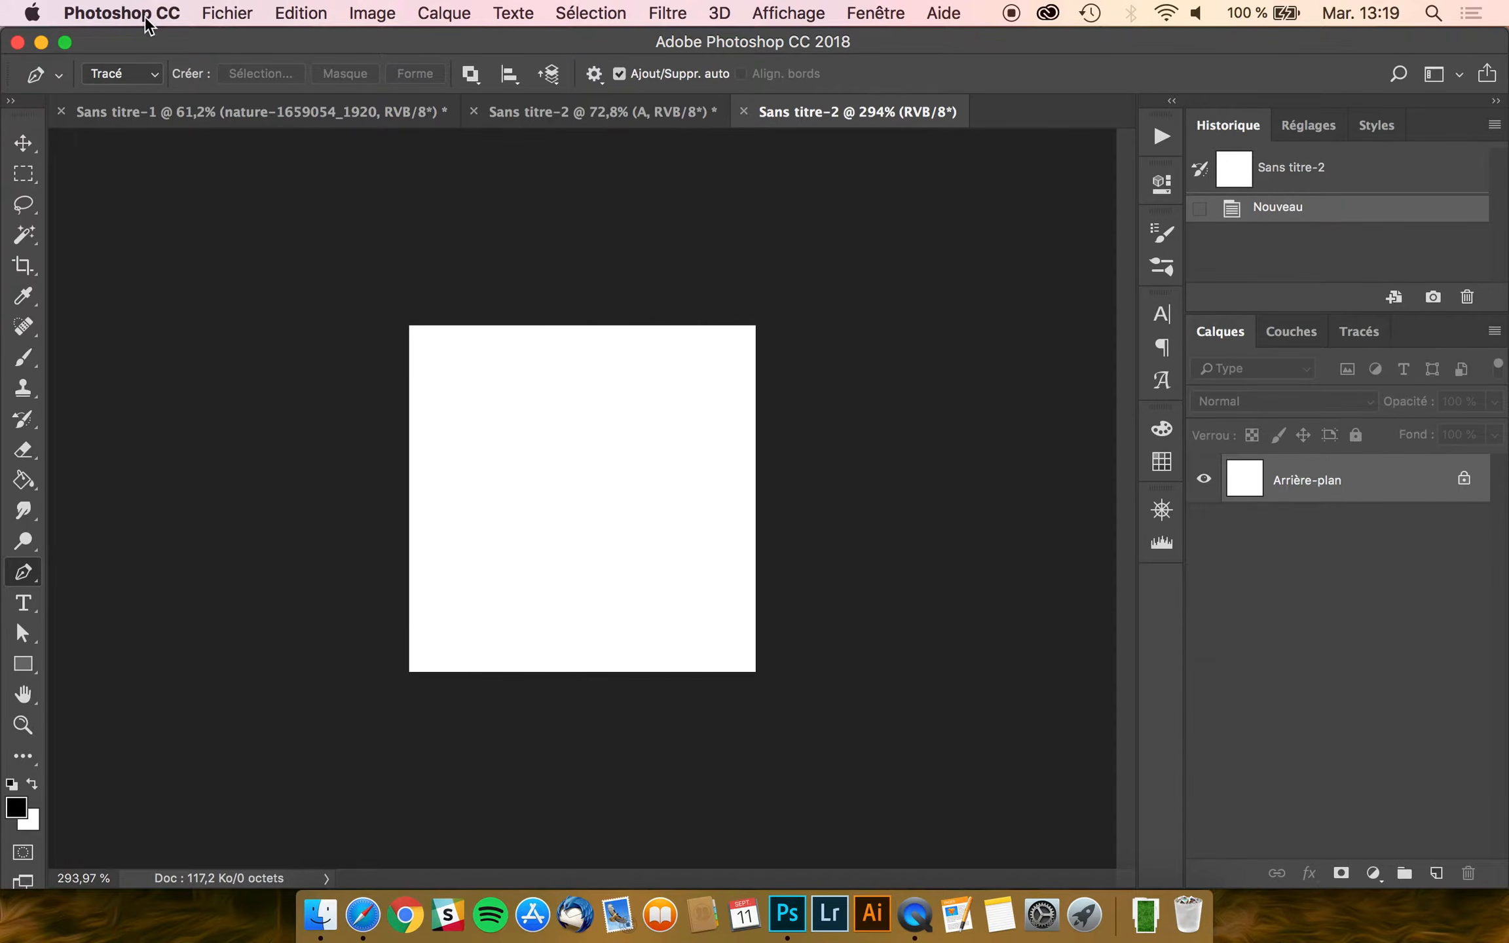
left_click(113, 66)
left_click(127, 61)
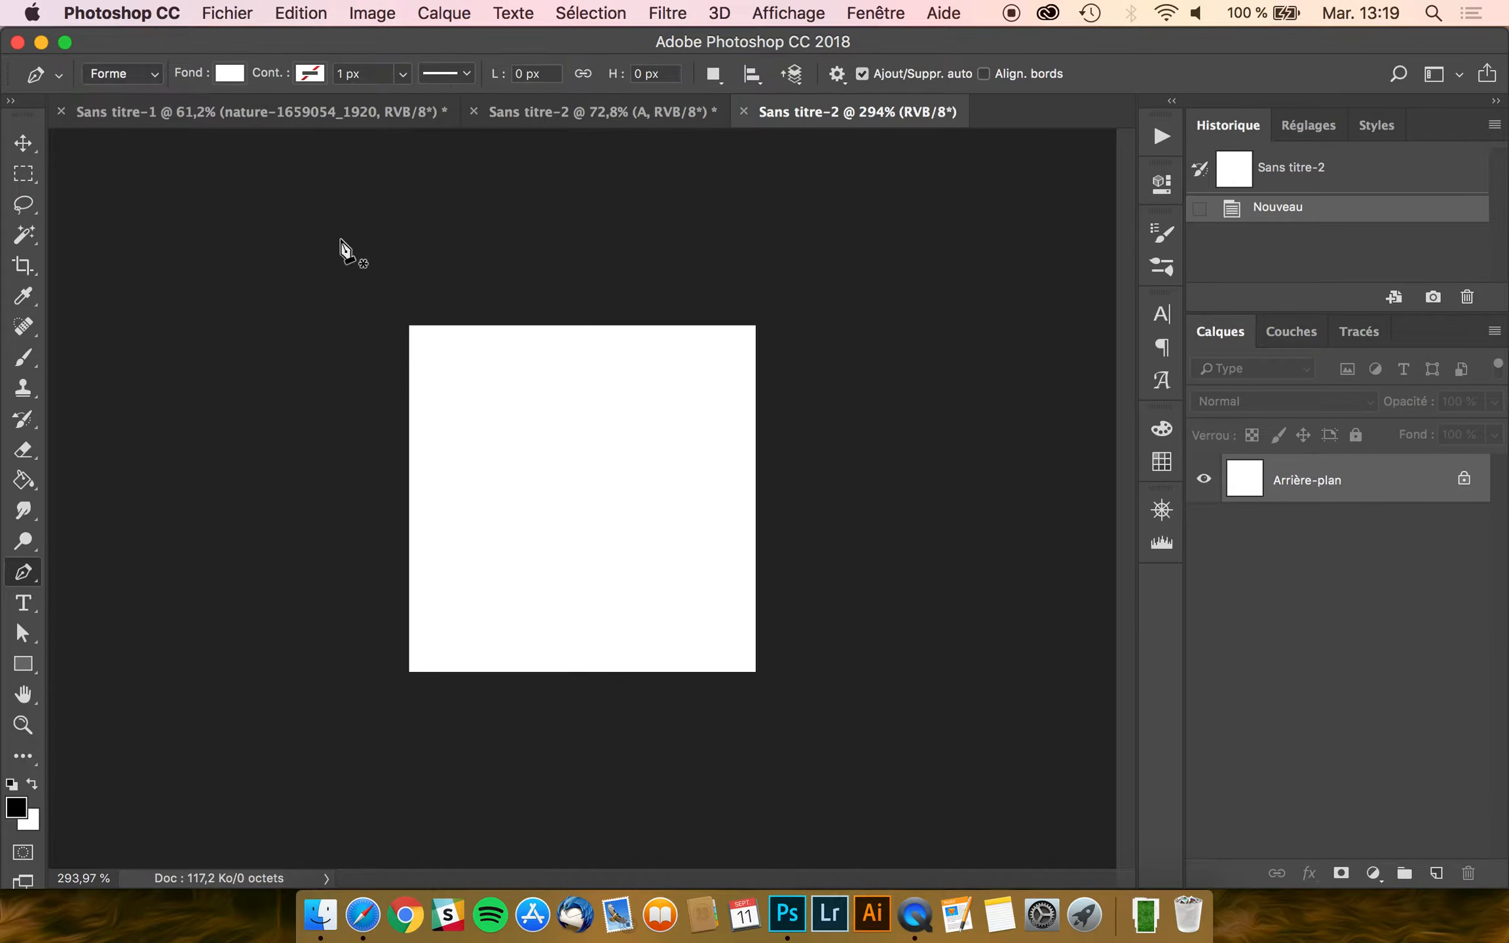
scroll(307, 191, "up", 2)
left_click(229, 73)
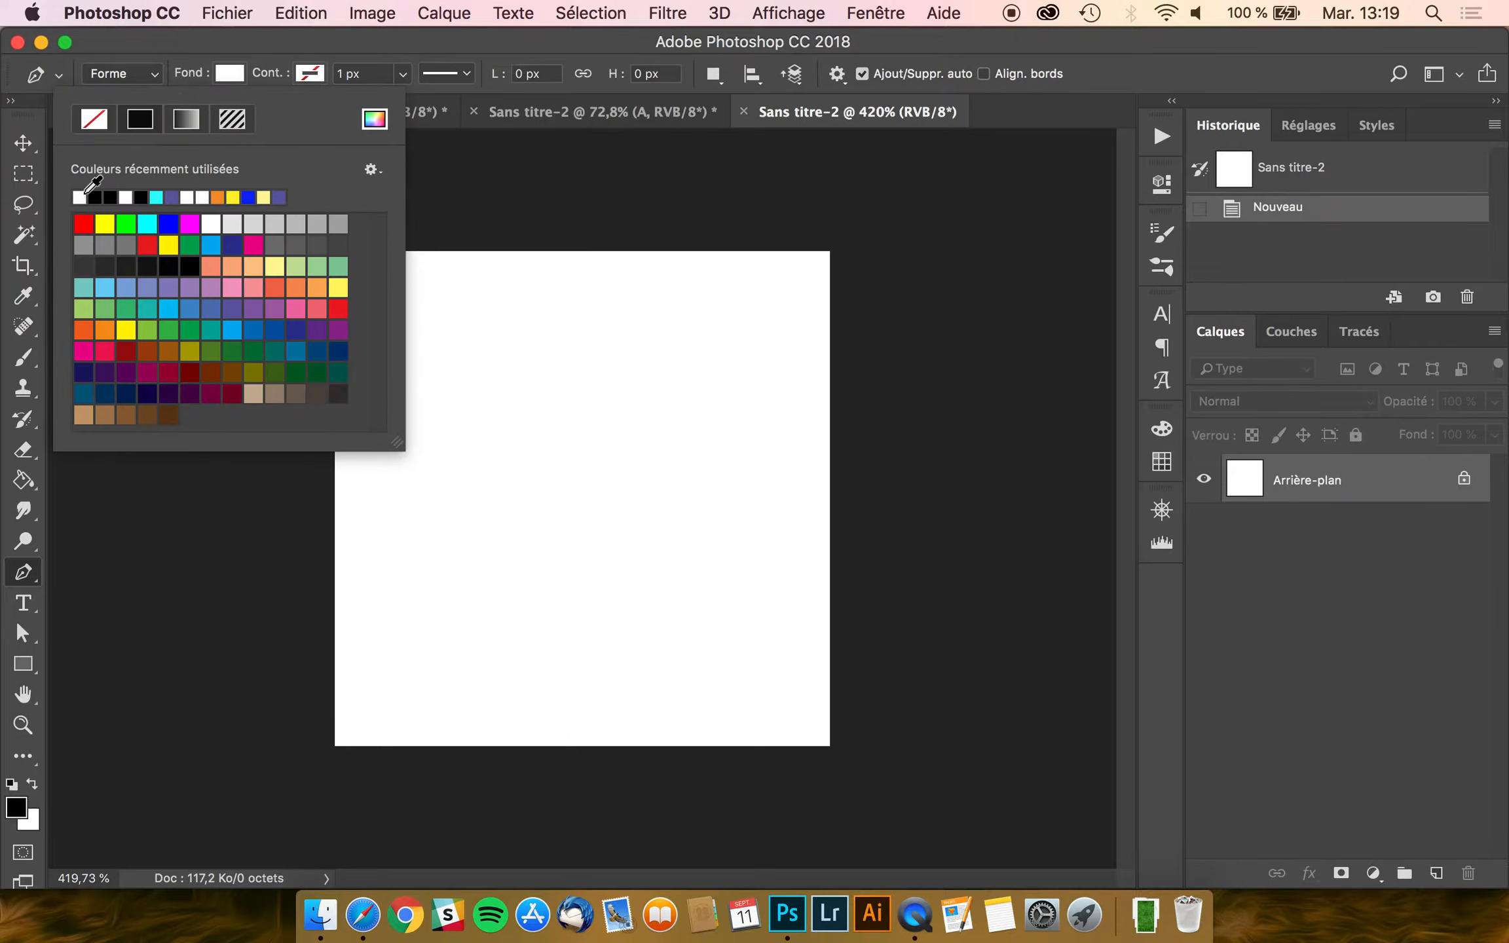
left_click(110, 197)
left_click(190, 38)
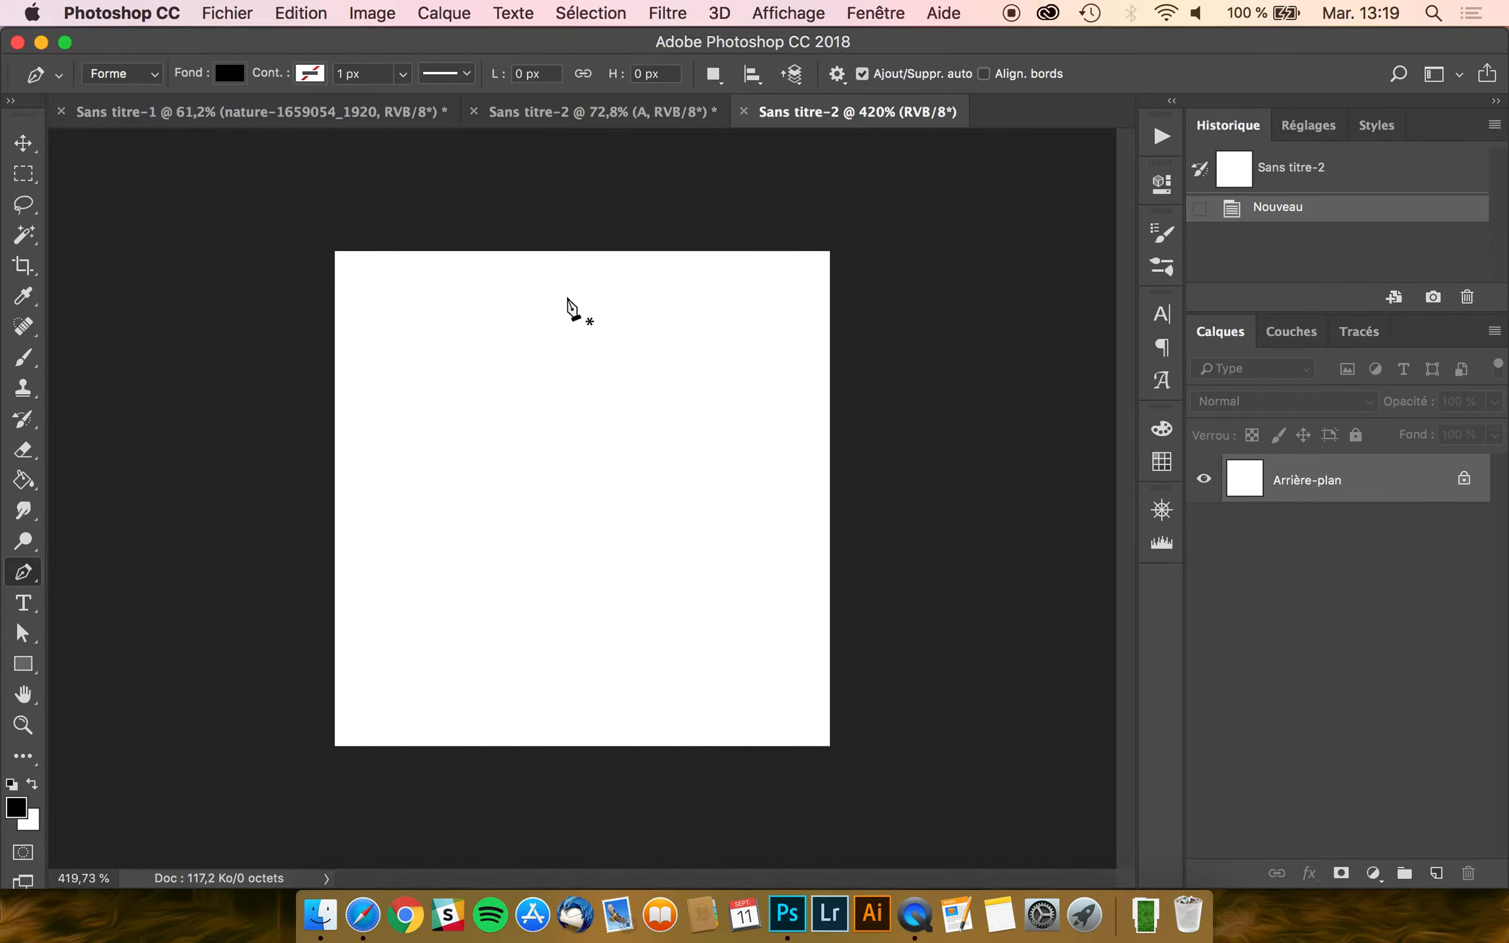
- Draw a thin, closed, curved grass blade with pointed ends, about 110 px wide and 137 px high, running diagonally across the canvas
left_click(693, 319)
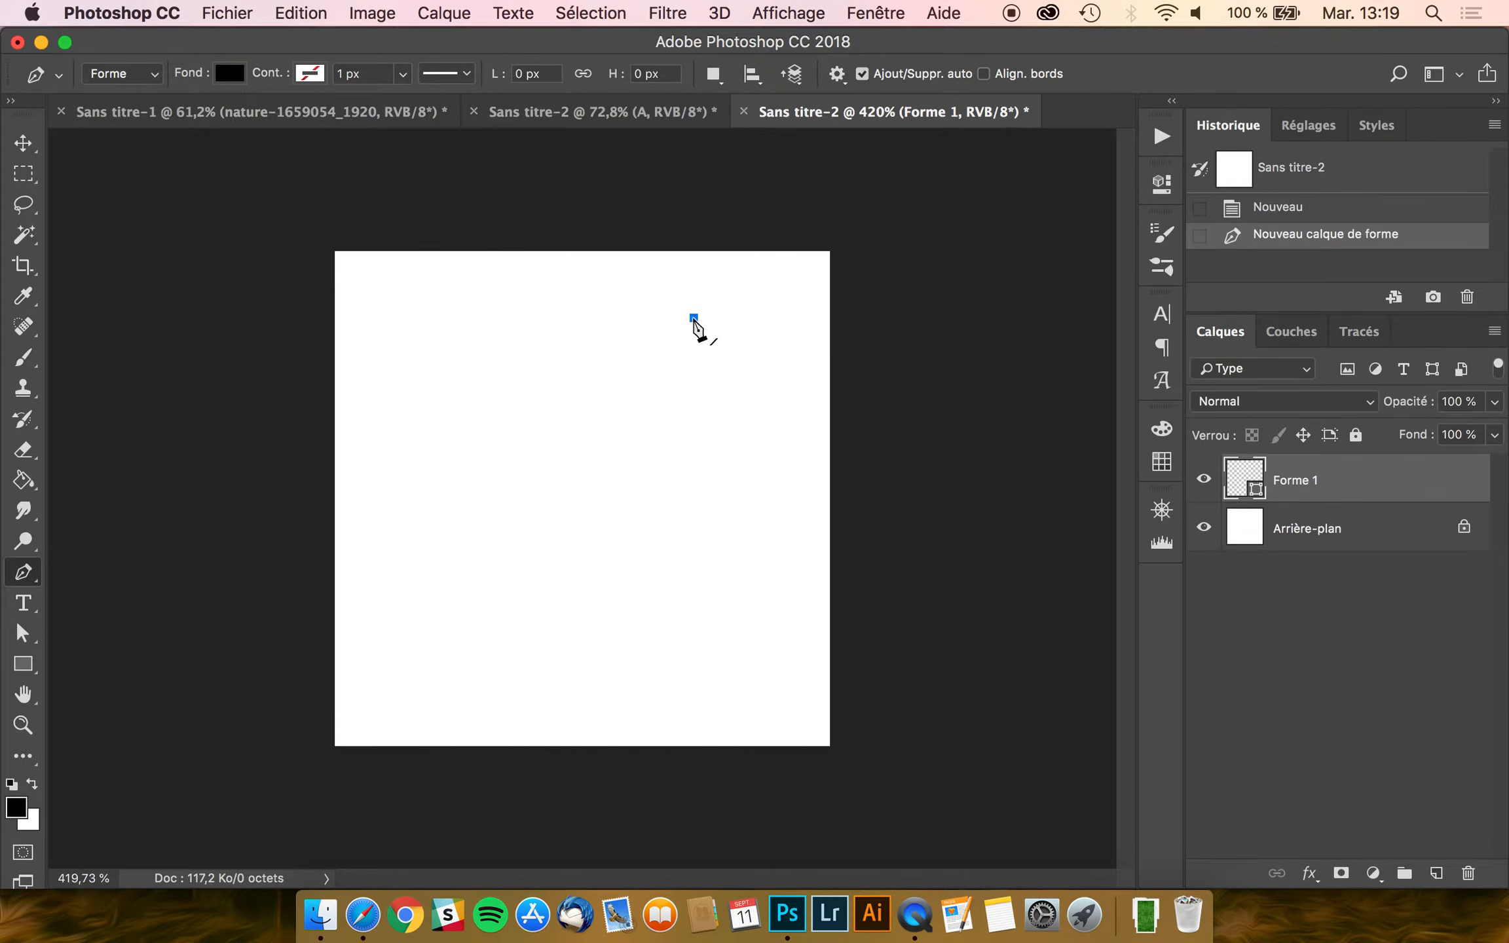
left_click_drag(422, 657, 239, 747)
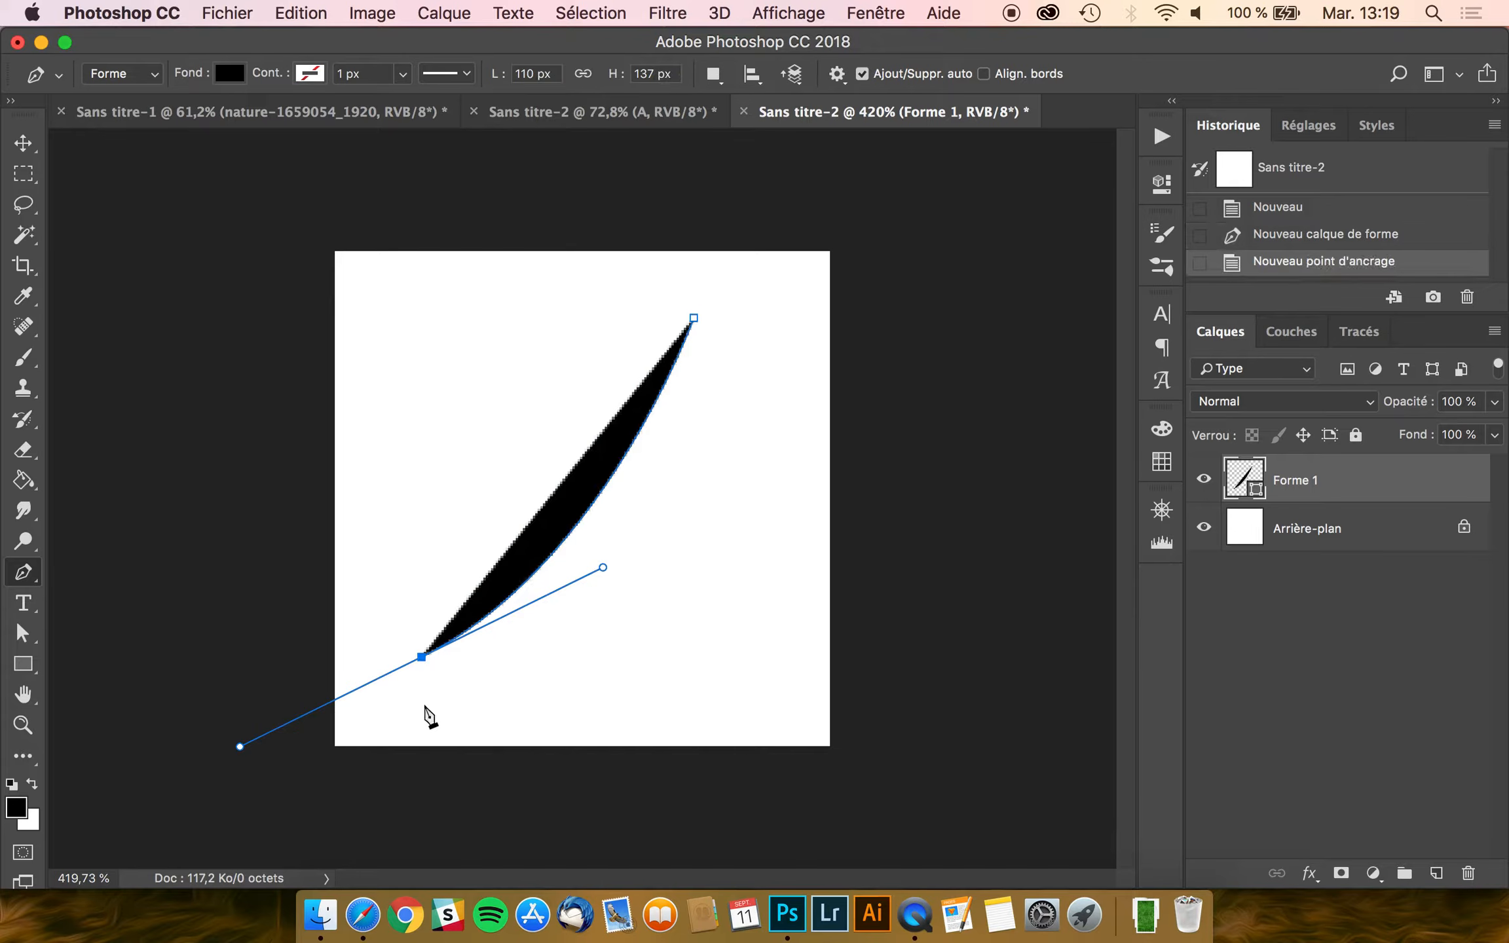
left_click(422, 657)
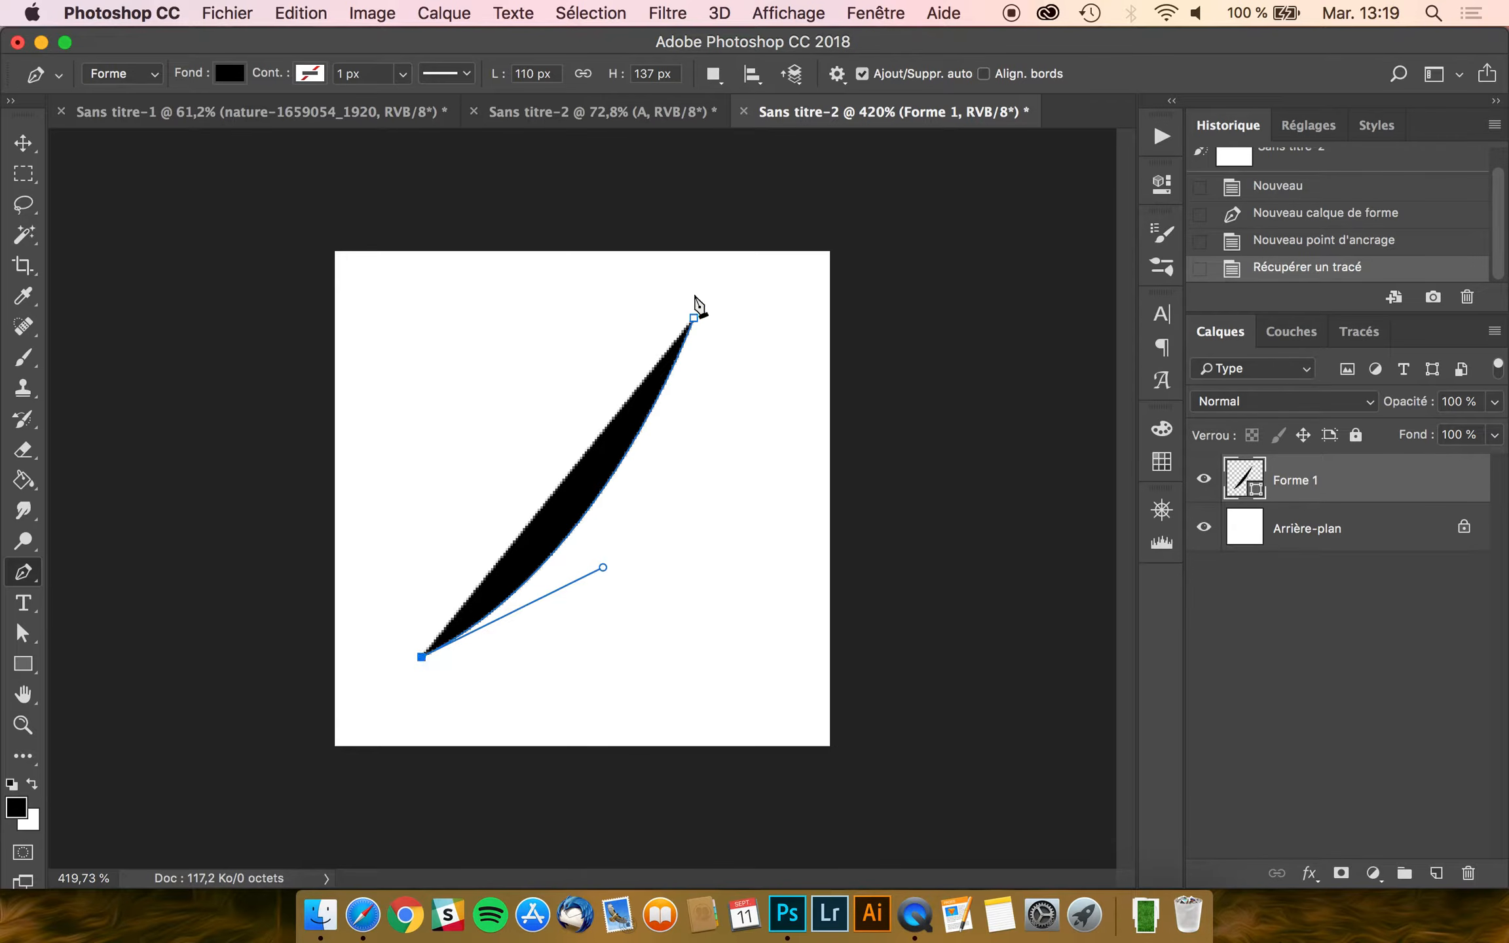
left_click_drag(696, 321, 762, 52)
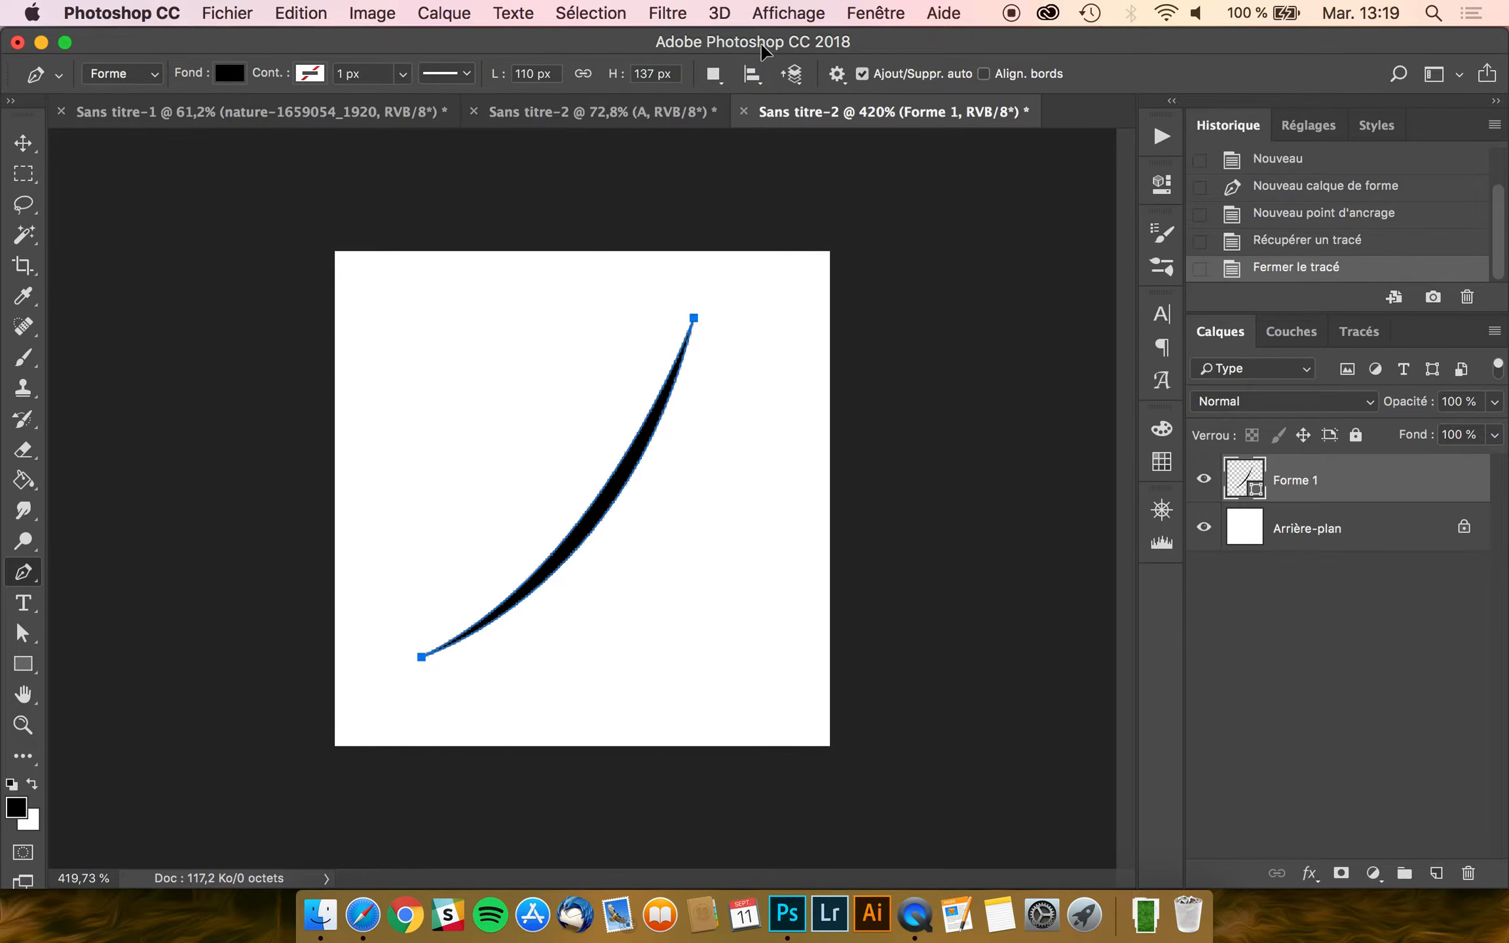
- Duplicate the blade layer, rotate the copy clockwise to nearly horizontal, and place it across the lower part of the first blade
left_click(24, 144)
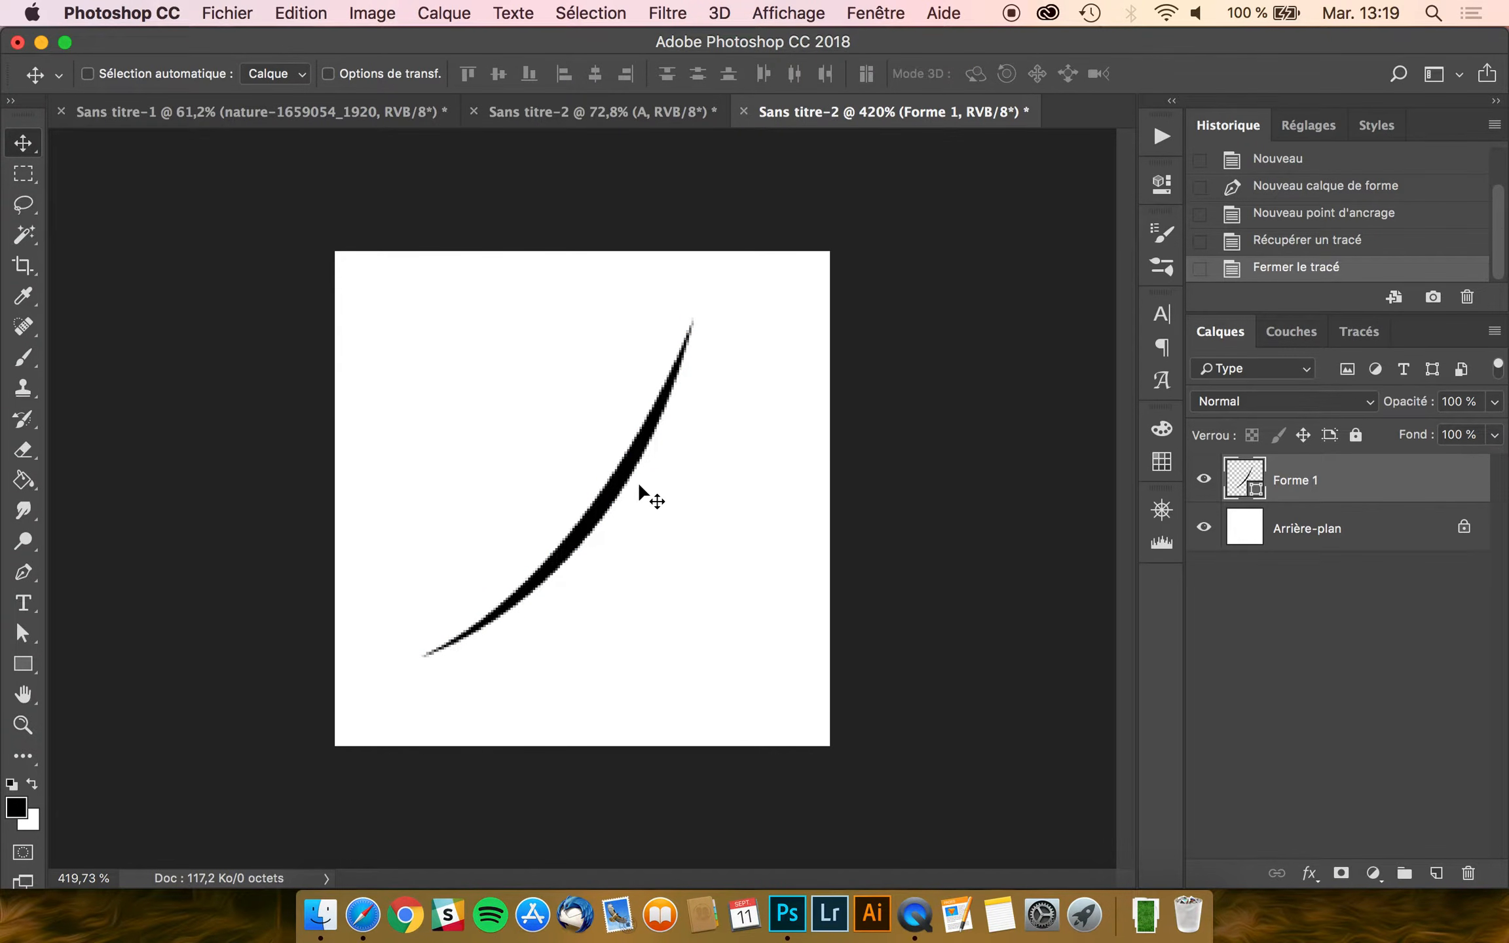
mouse_move(622, 480)
left_mouse_down()
mouse_move(662, 426)
mouse_move(622, 482)
left_mouse_up()
key("super+j")
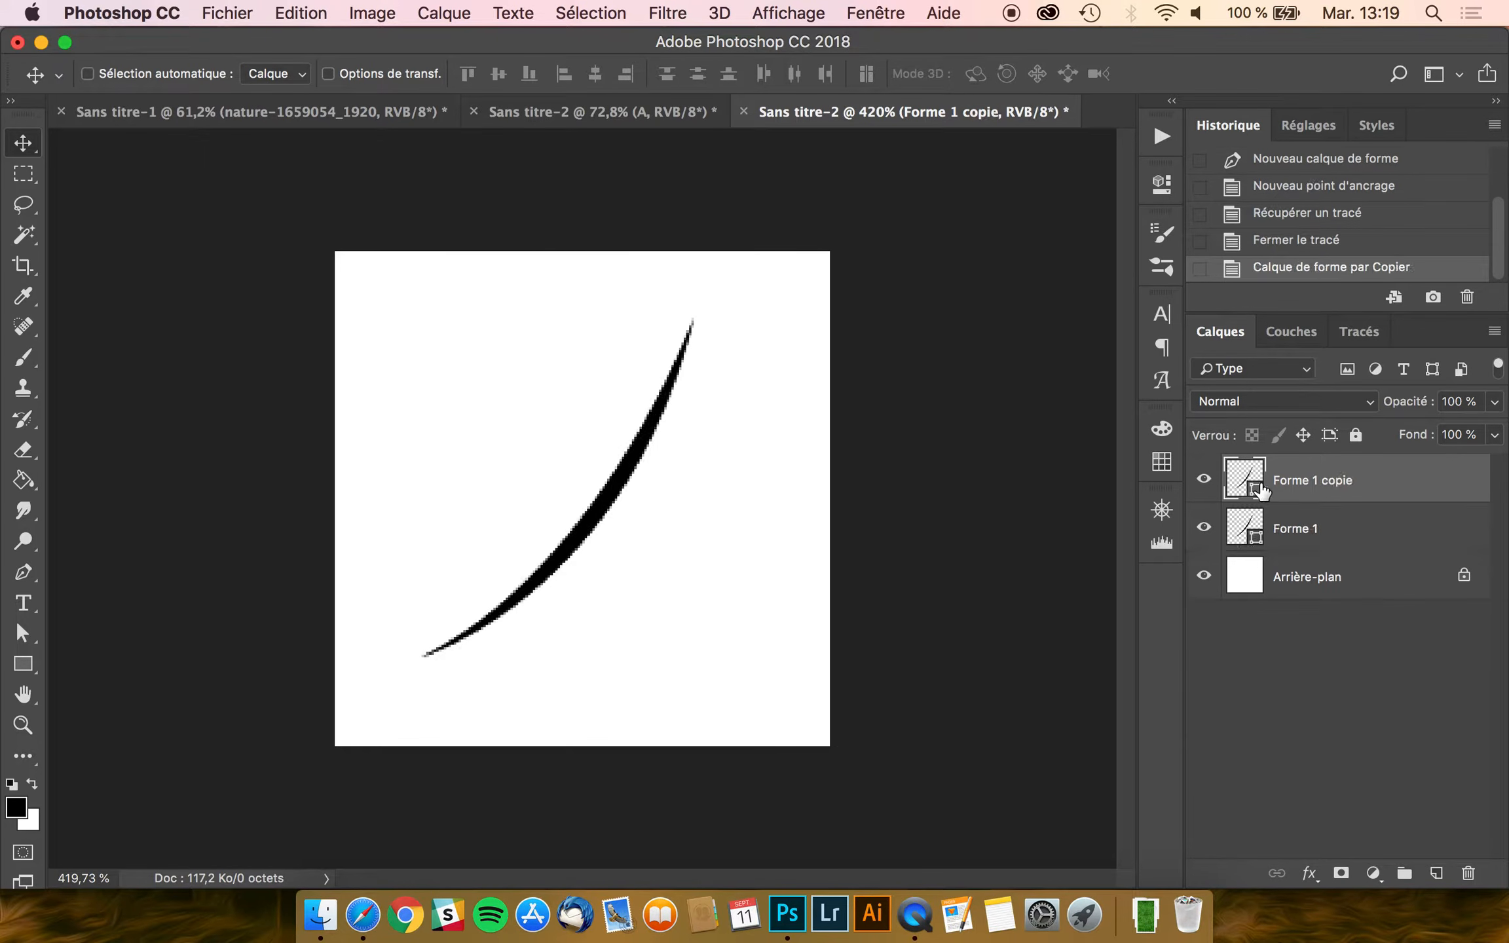
key("super+t")
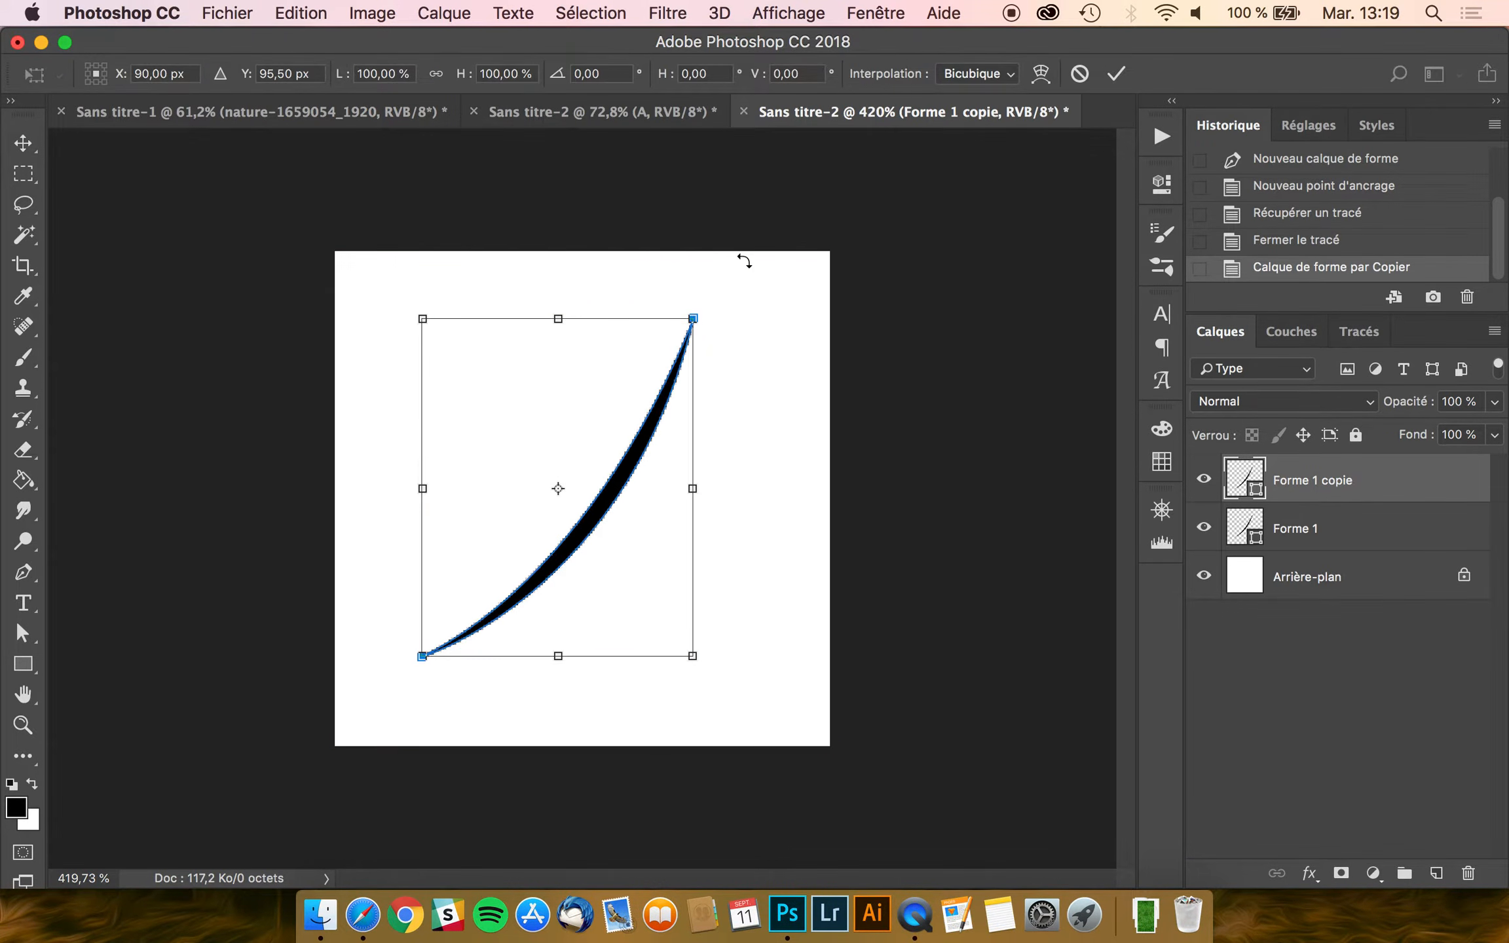
left_click_drag(775, 340, 796, 545)
left_click_drag(678, 432, 695, 491)
key("Return")
- Duplicate the nearly horizontal blade, rotate the copy about 44°, and move it through the crossing of the other two
key("super+j")
key("super+t")
left_click_drag(610, 300, 843, 327)
left_click_drag(523, 478, 511, 470)
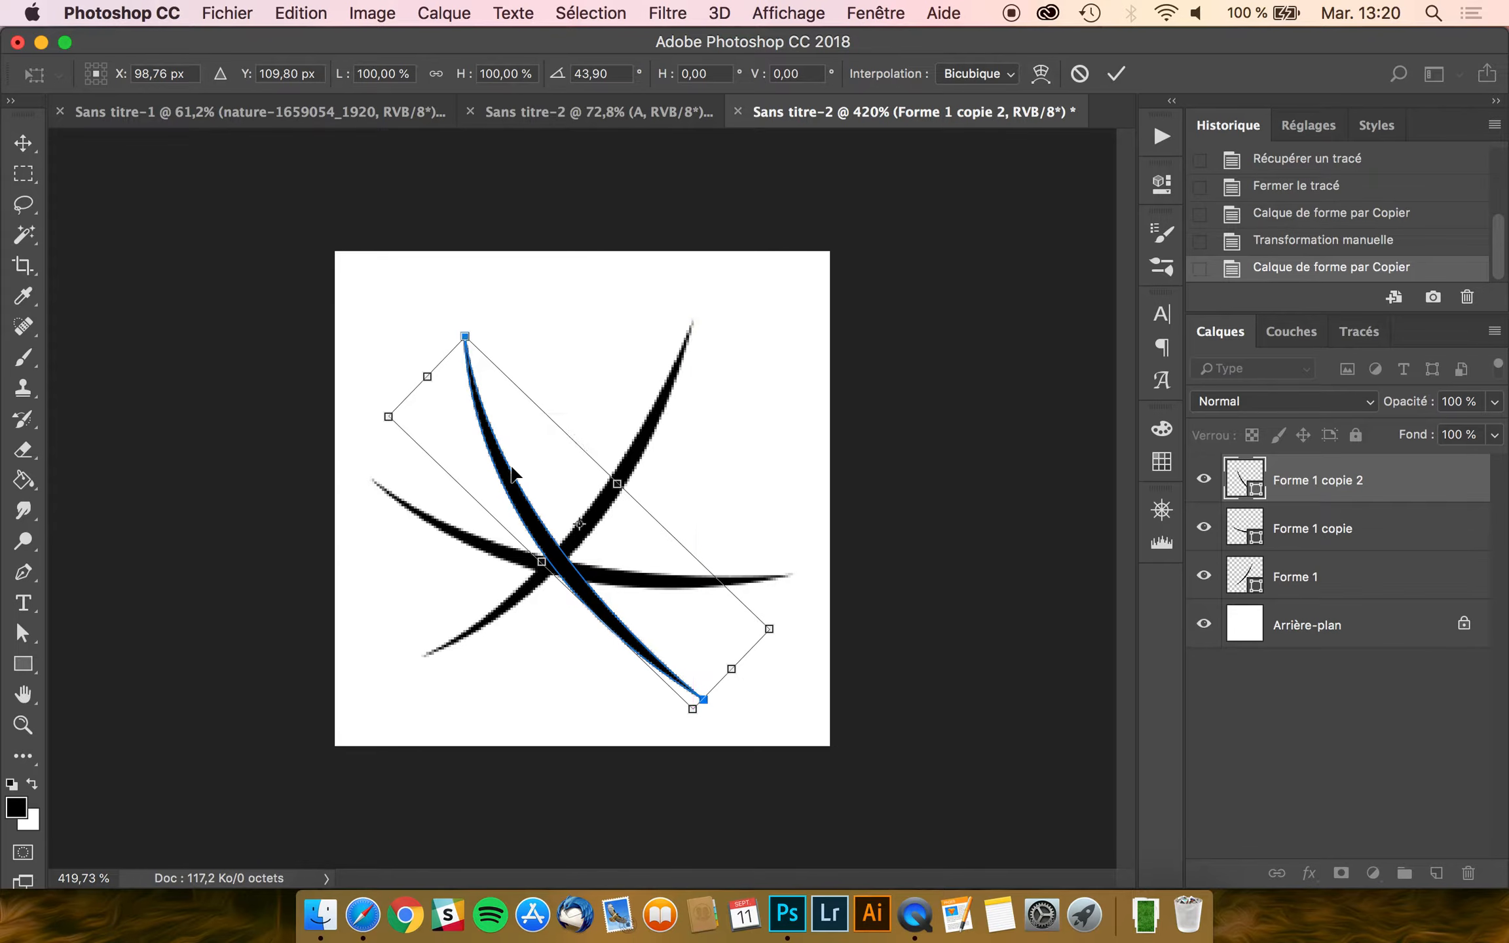
key("Return")
- Add a third blade copy, rotate it to a steep upward angle just beside the first blade, and align it with the common crossing
key("super+j")
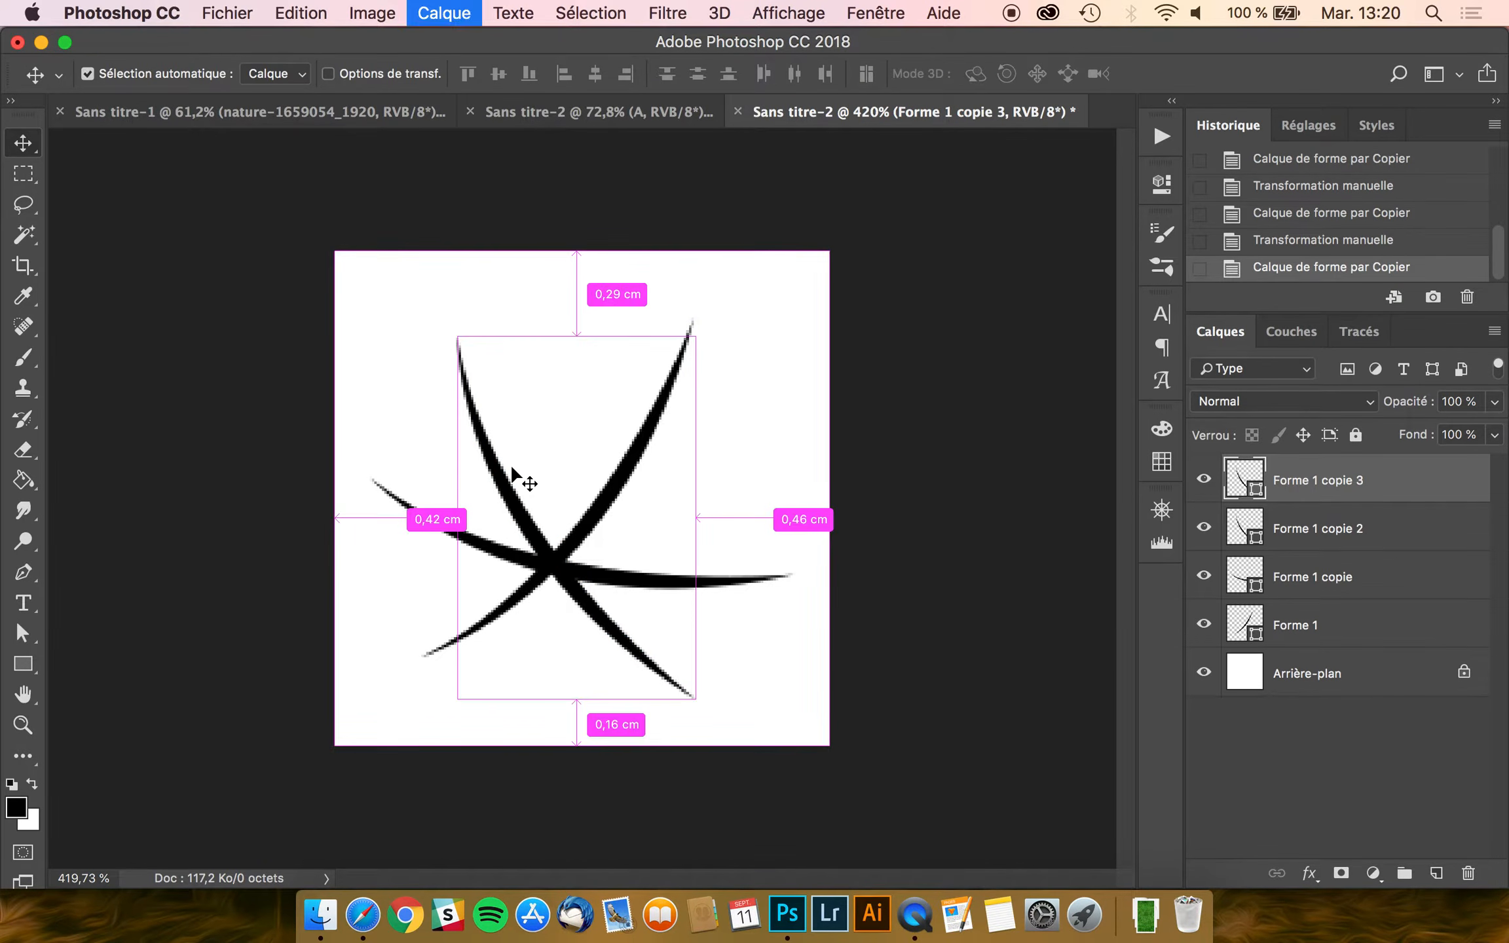
key("super+t")
mouse_move(678, 263)
left_mouse_down()
mouse_move(226, 585)
mouse_move(300, 721)
mouse_move(357, 737)
left_mouse_up()
mouse_move(784, 463)
left_mouse_down()
mouse_move(781, 442)
mouse_move(850, 368)
left_mouse_up()
left_click_drag(701, 401, 594, 450)
mouse_move(655, 266)
left_mouse_down()
mouse_move(572, 318)
mouse_move(574, 333)
left_mouse_up()
mouse_move(572, 432)
left_mouse_down()
mouse_move(573, 413)
mouse_move(597, 409)
left_mouse_up()
key("Return")
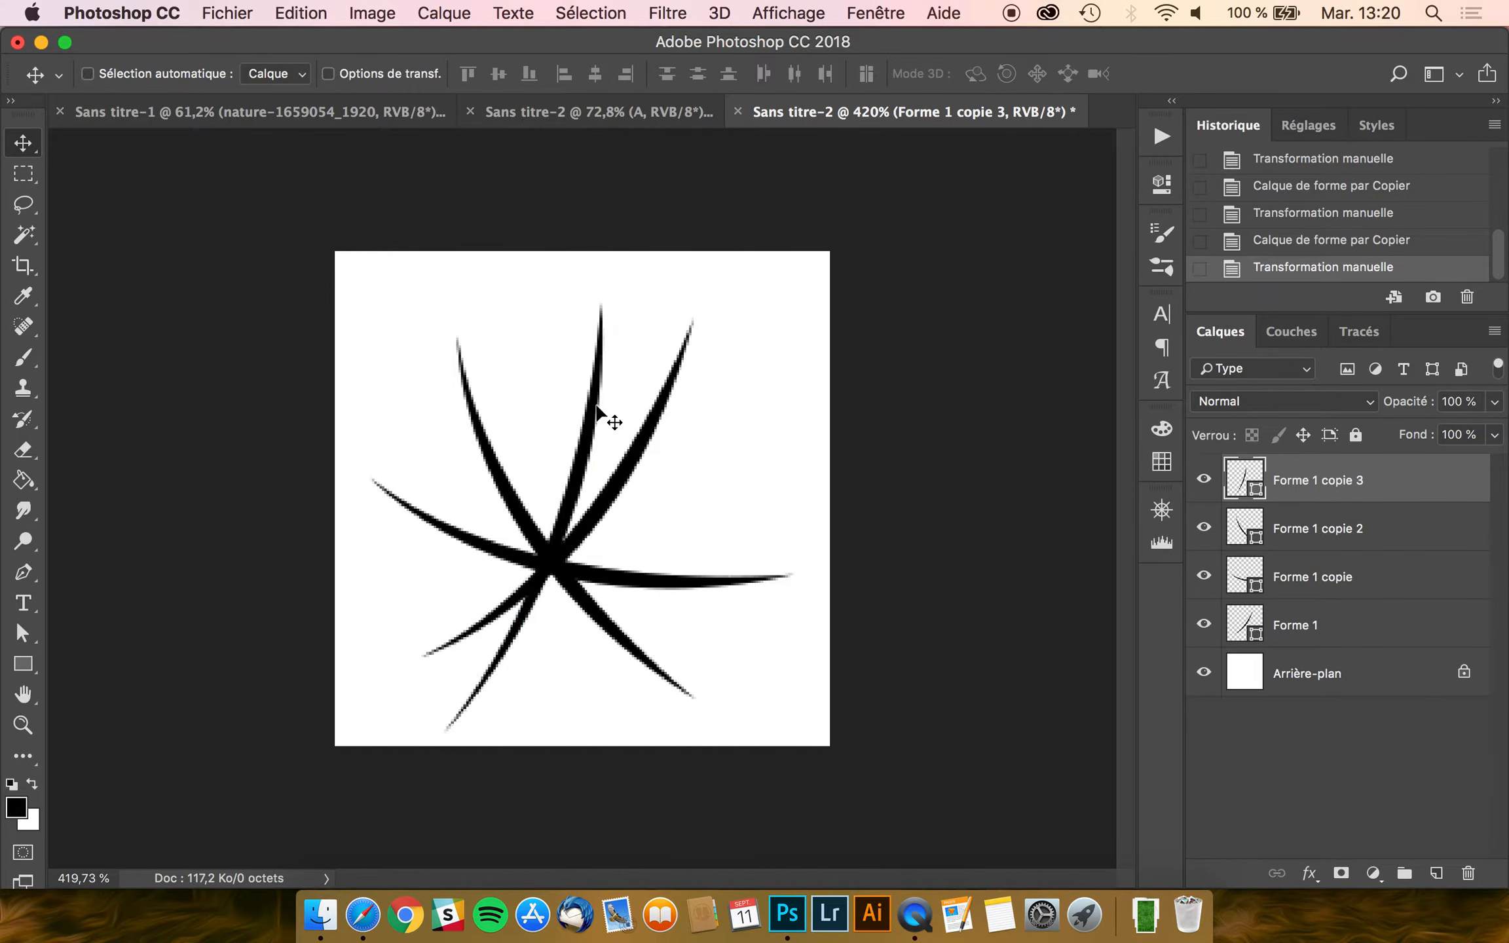
key("Right")
- Add a fourth blade copy, rotate it about -125°, scale it to about 78% width and 86% height, and place it through the crossing
key("super+j")
left_click_drag(689, 402, 666, 412)
key("super+t")
mouse_move(784, 333)
left_mouse_down()
mouse_move(272, 501)
mouse_move(321, 556)
mouse_move(262, 550)
mouse_move(233, 468)
left_mouse_up()
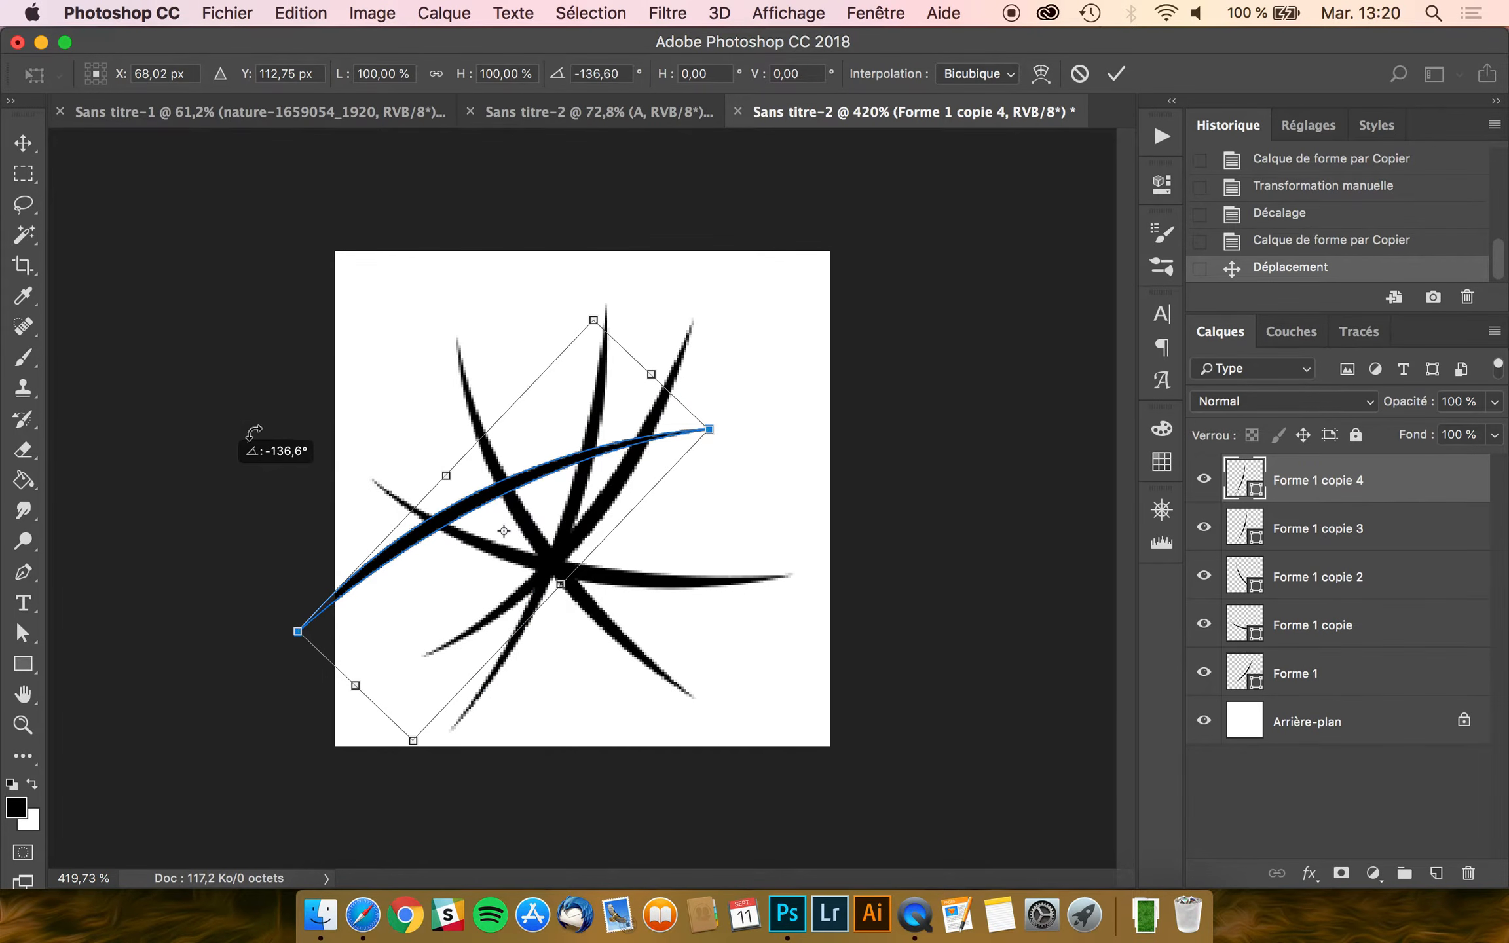
left_click_drag(561, 416, 634, 486)
left_click_drag(785, 499, 719, 522)
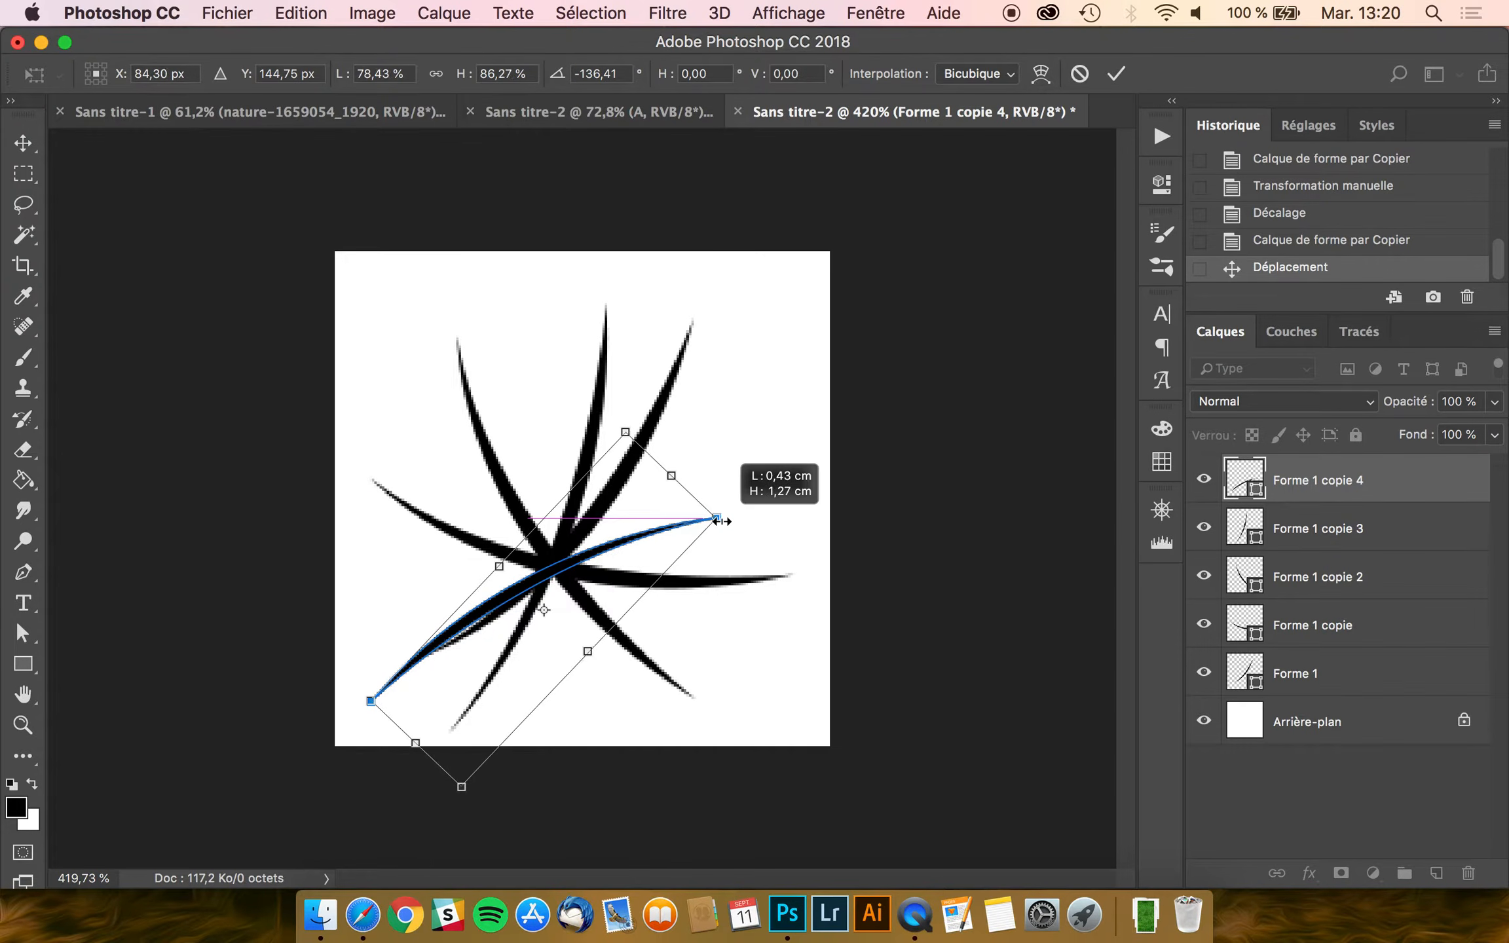
mouse_move(724, 418)
left_mouse_down()
mouse_move(760, 435)
mouse_move(754, 452)
left_mouse_up()
left_click_drag(583, 591, 598, 583)
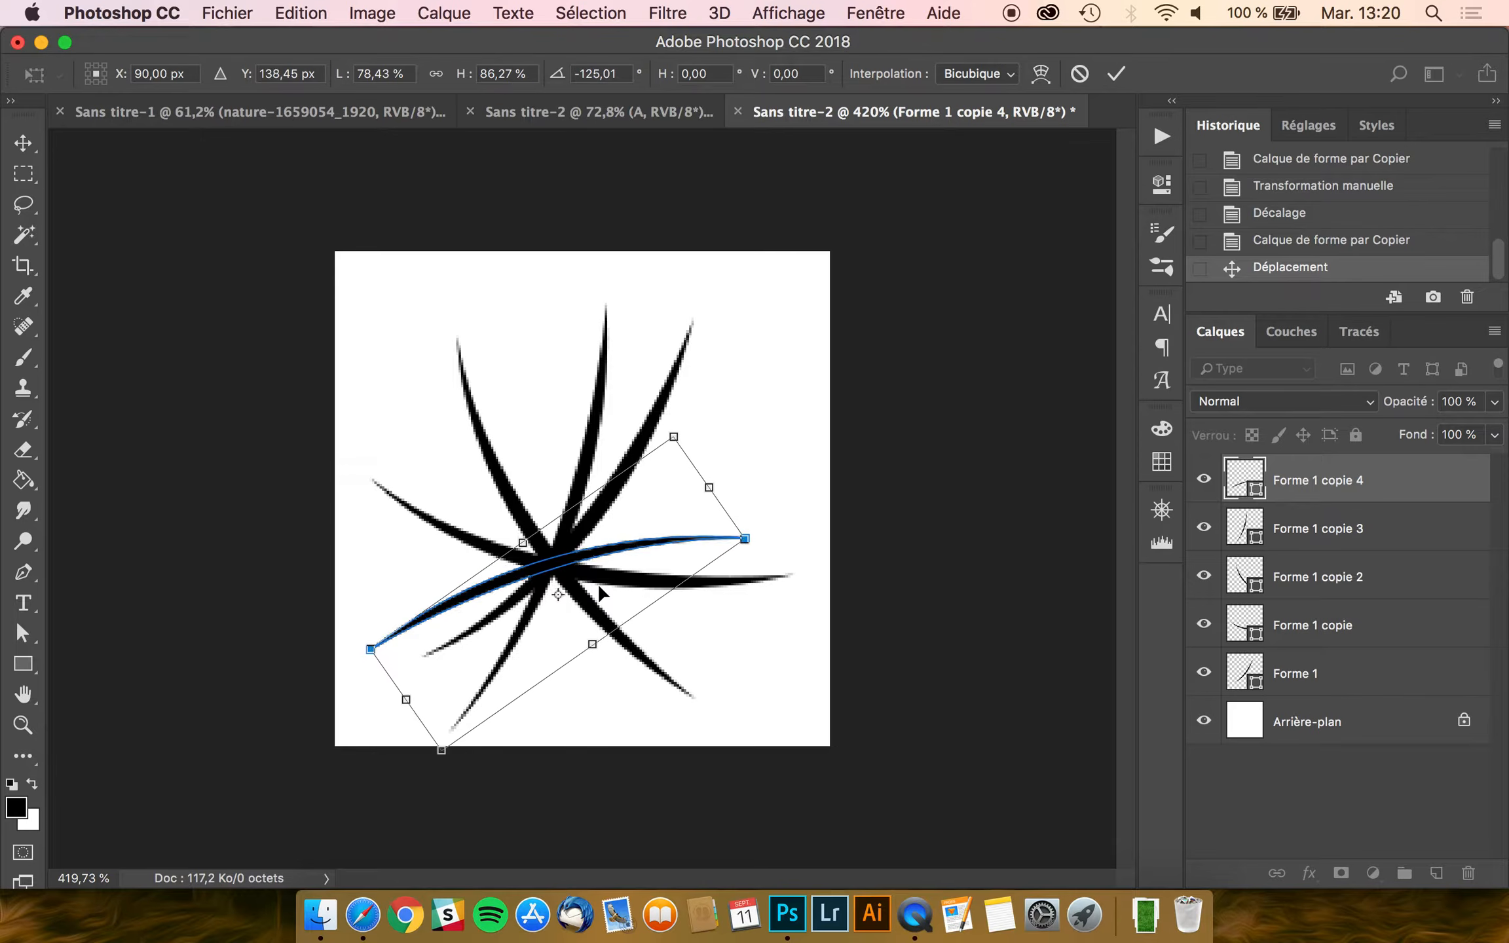
key("Return")
- Enlarge the fourth blade copy to about 113% width and 120% height and re-centre it on the crossing
key("super+t")
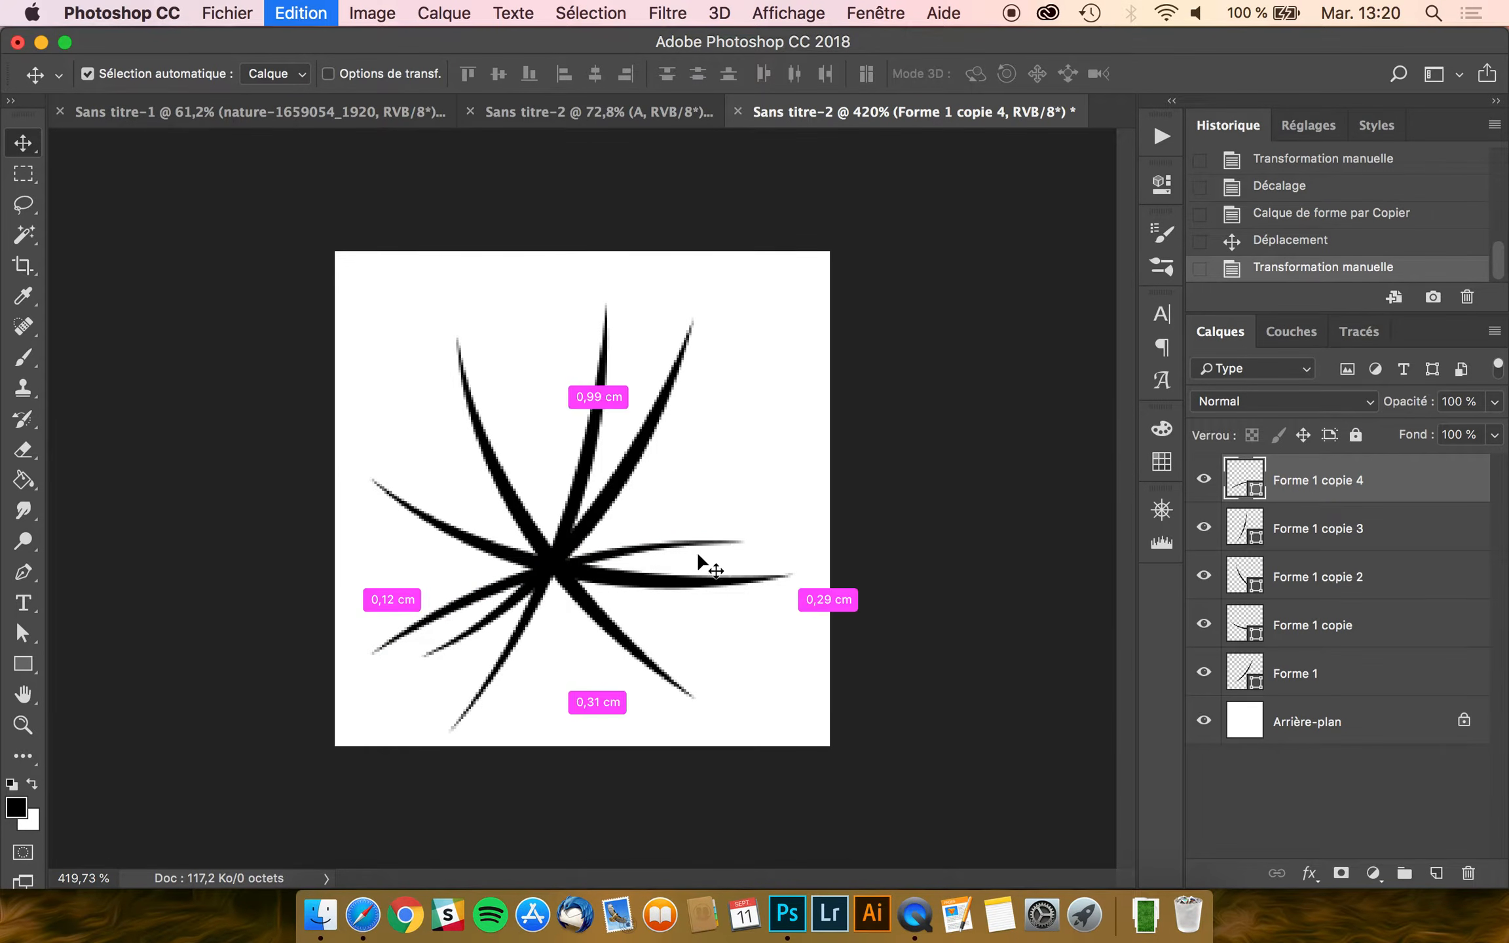
left_click_drag(744, 542, 792, 534)
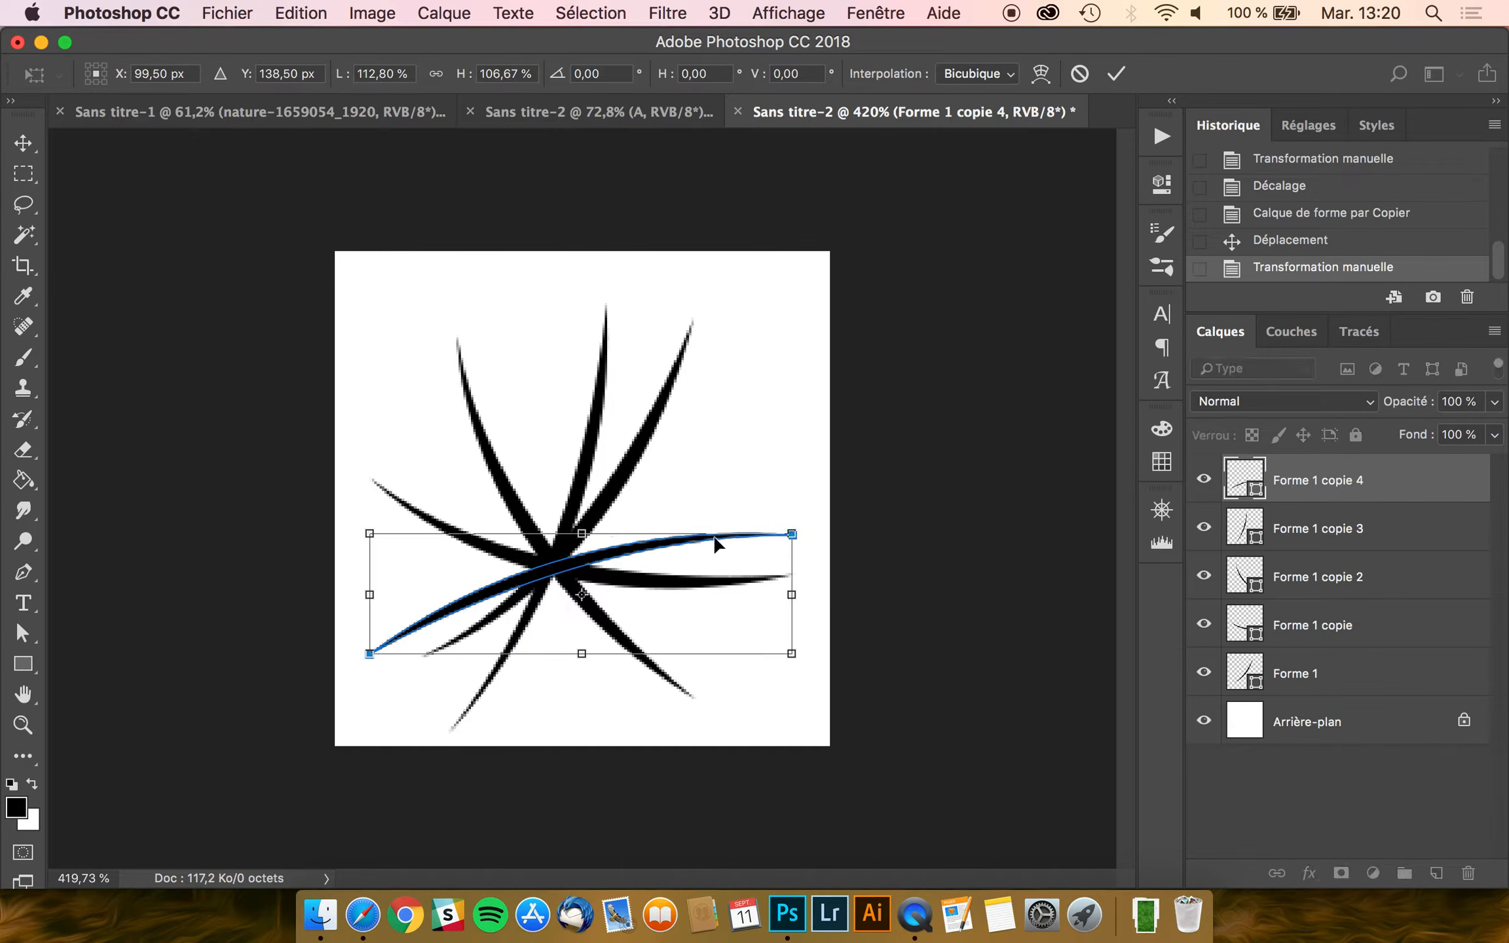
mouse_move(581, 530)
left_mouse_down()
mouse_move(581, 517)
mouse_move(567, 572)
left_mouse_up()
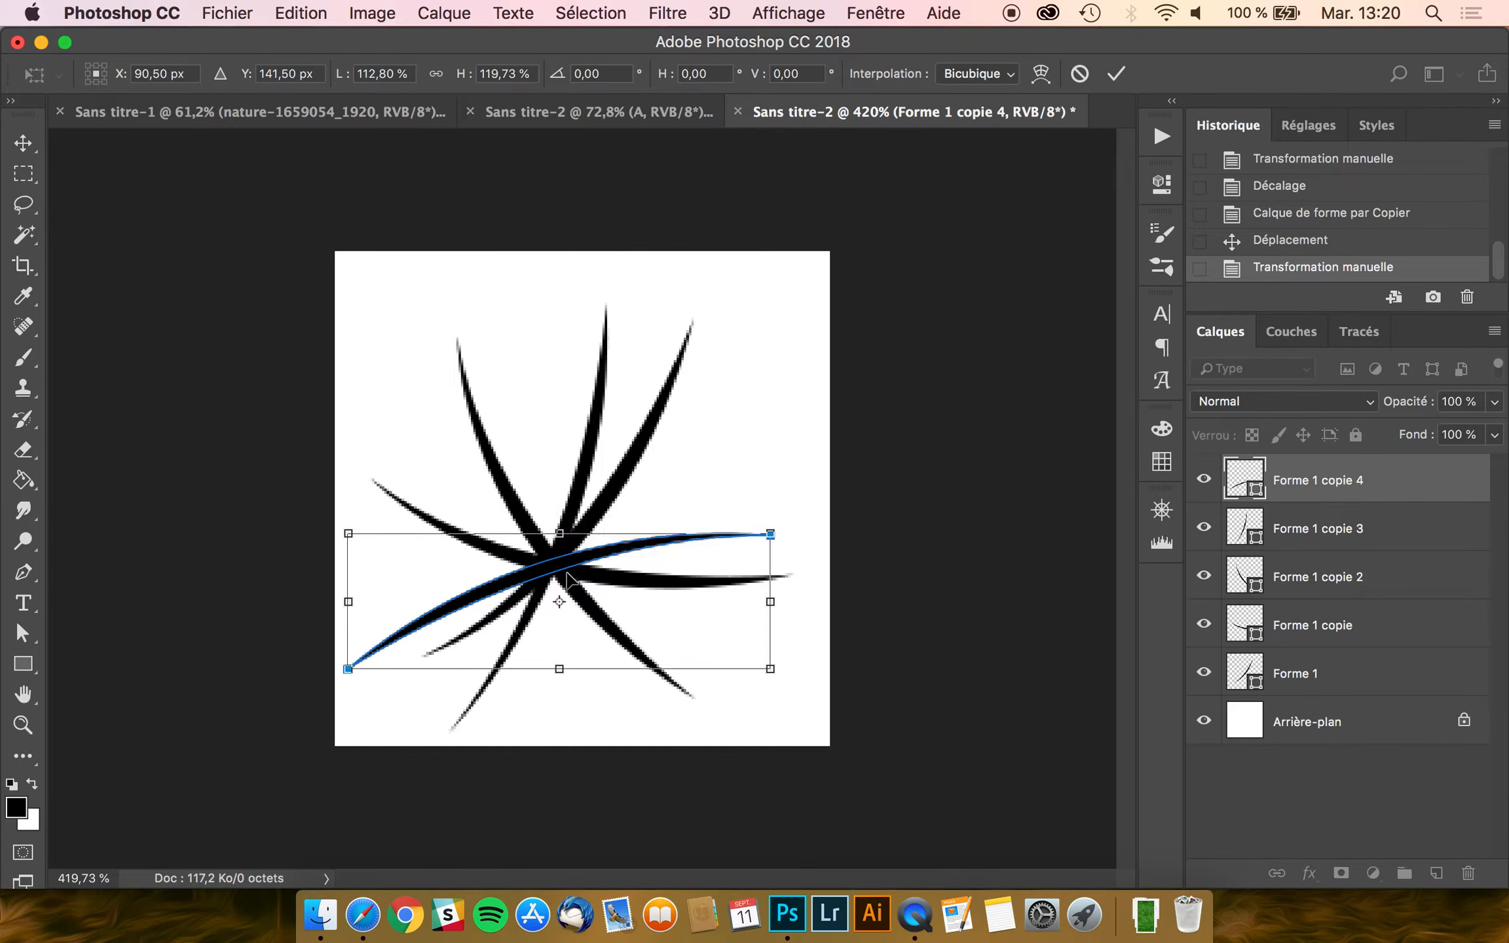
key("Return")
key("Up")
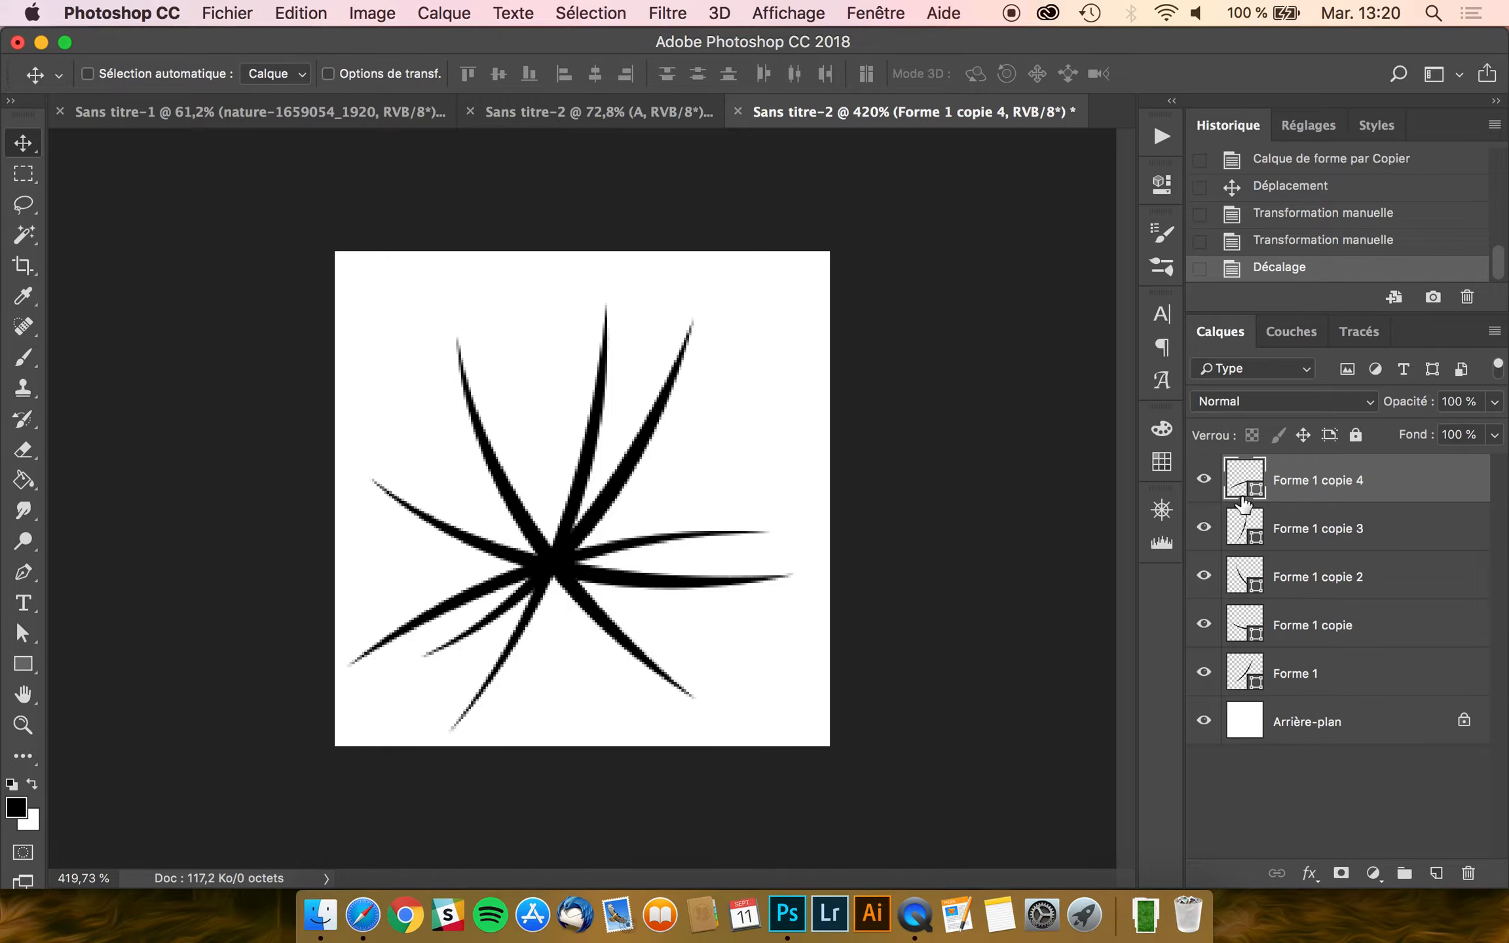
- Merge all five blade shape layers, from Forme 1 to Forme 1 copie 4, into a single shape layer
left_click(1323, 681)
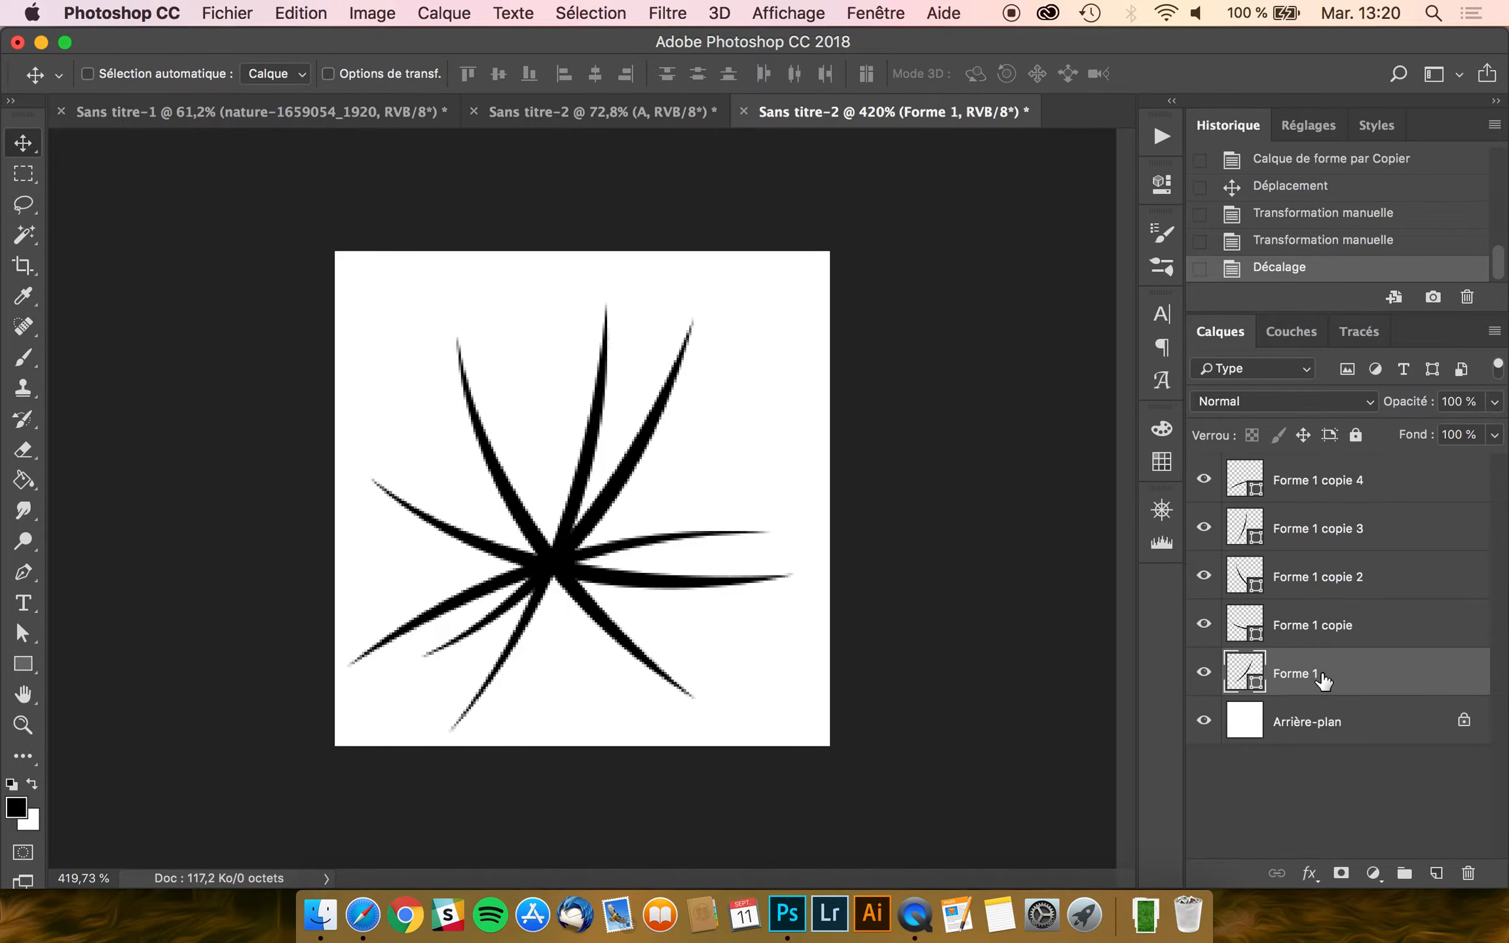
left_click(1333, 472)
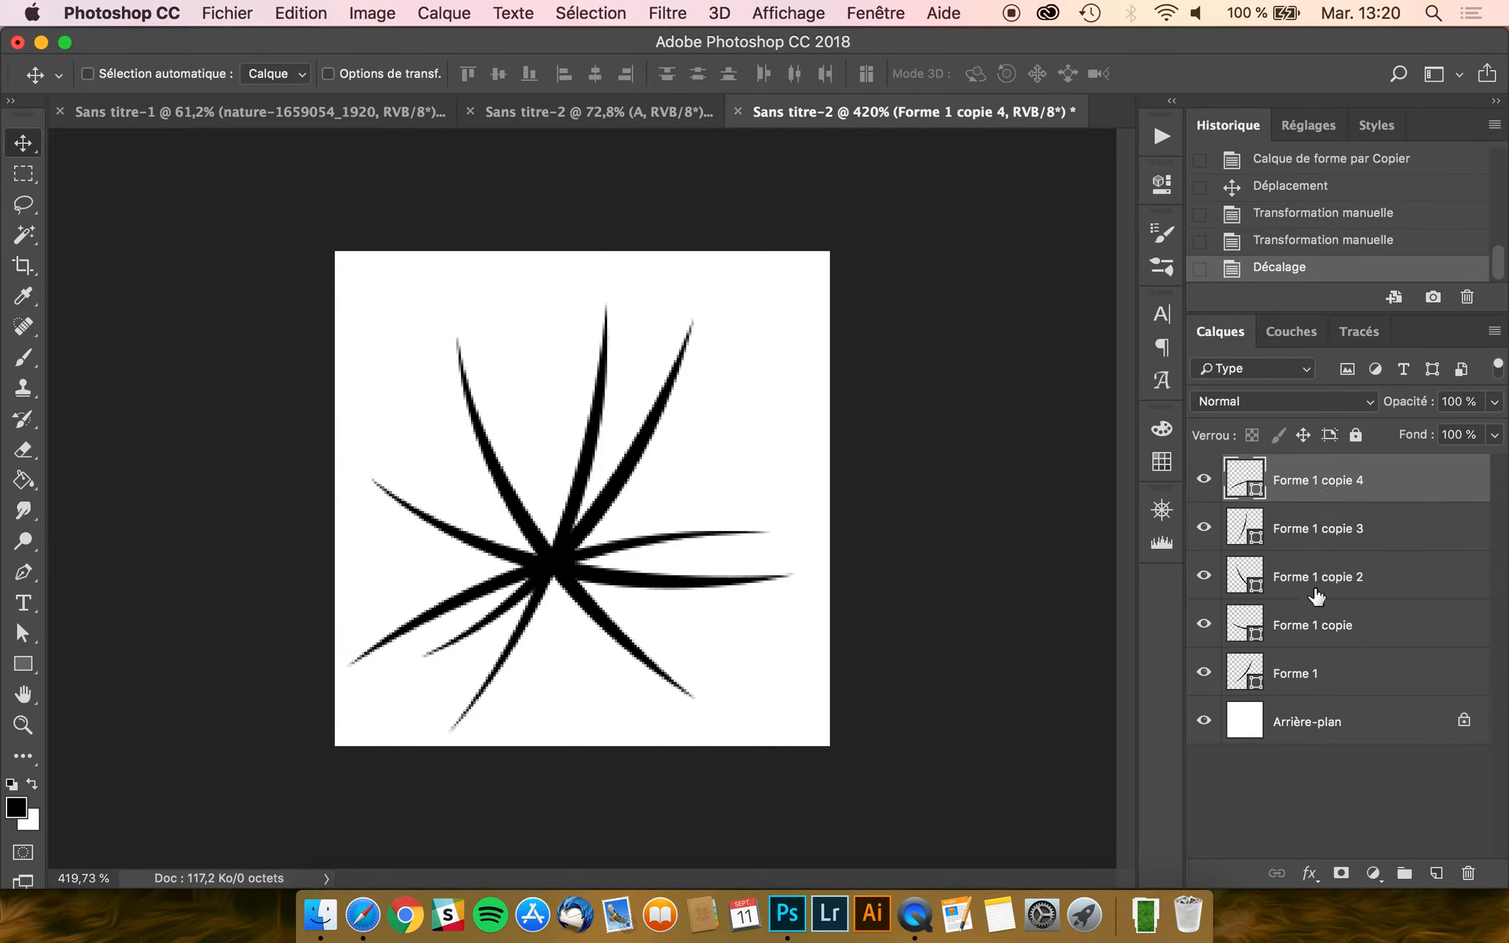
left_click(1319, 677, "shift")
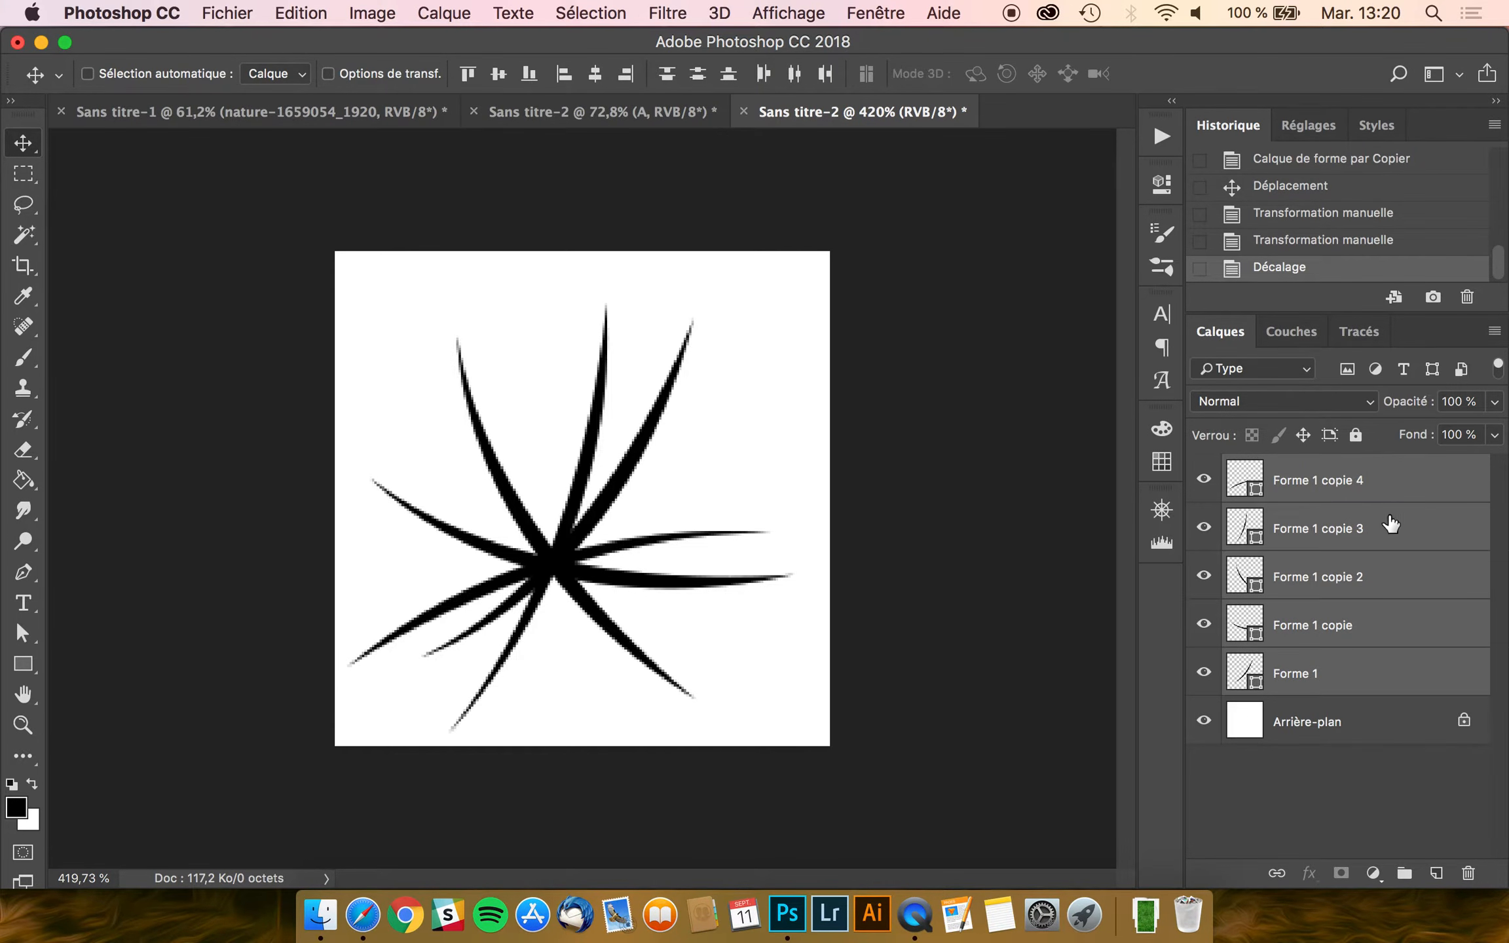
right_click(1359, 530)
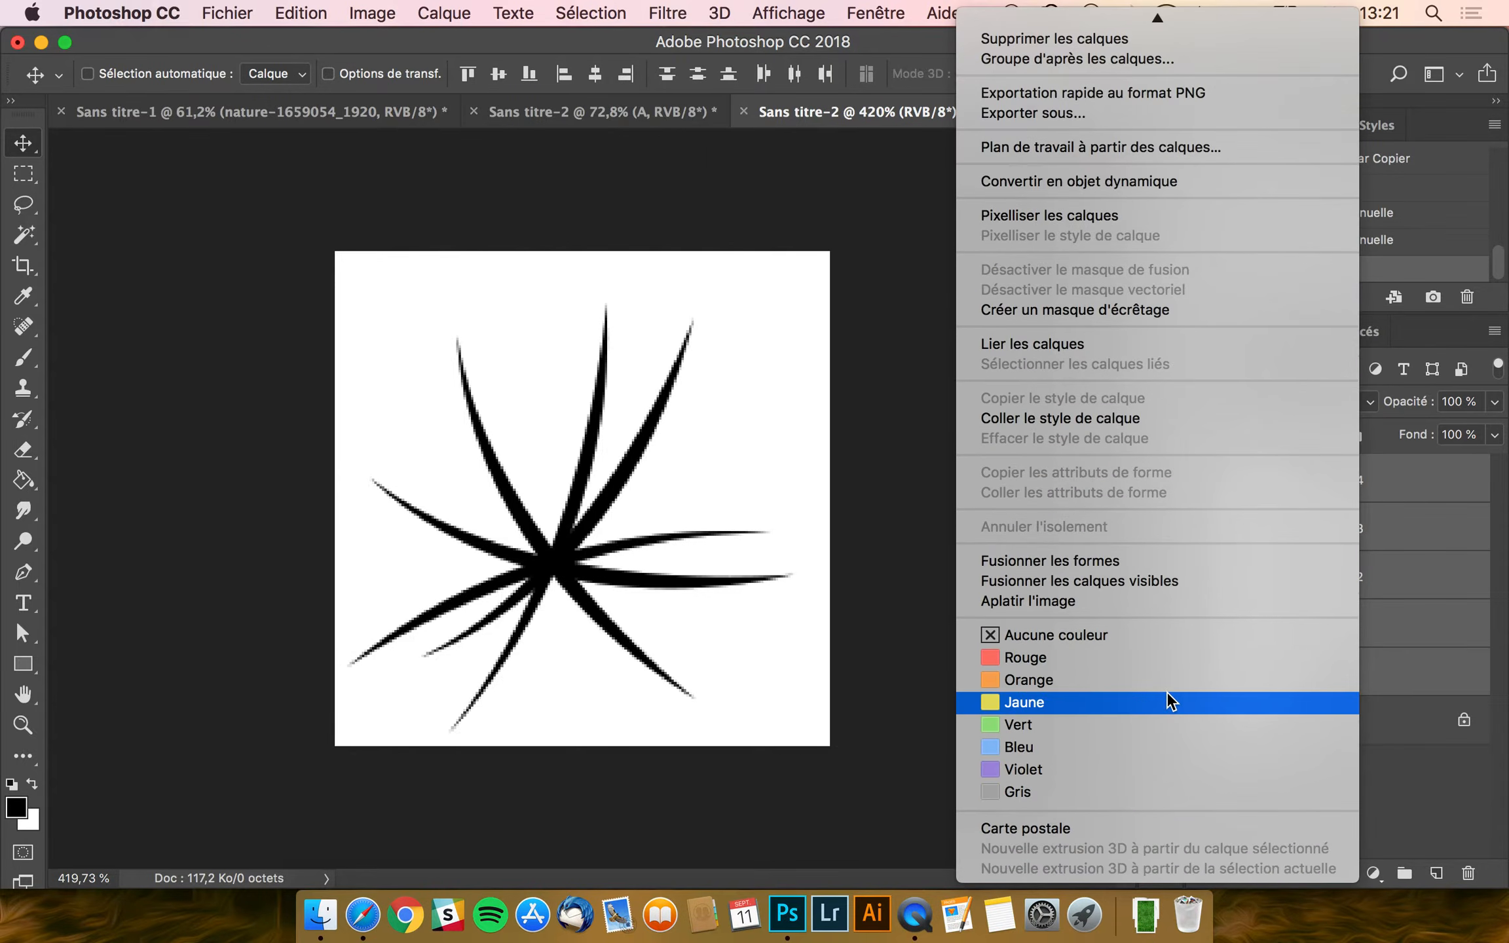
left_click(1046, 558)
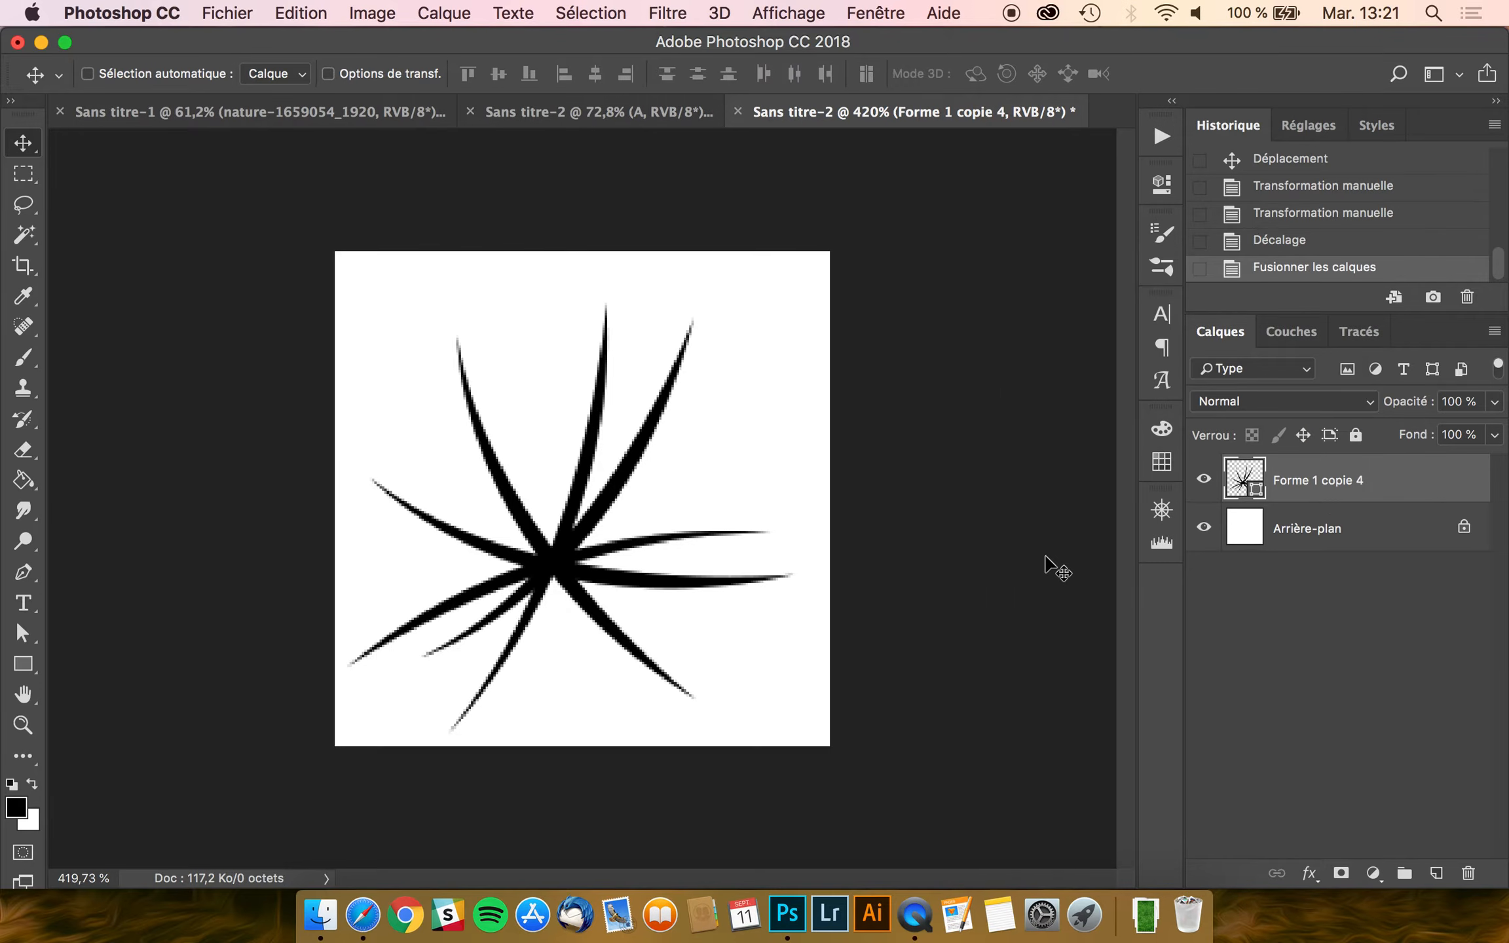
- Define the merged grass-blade shape as a brush preset named Étoile (Herbe) and activate the Brush tool
left_click(301, 13)
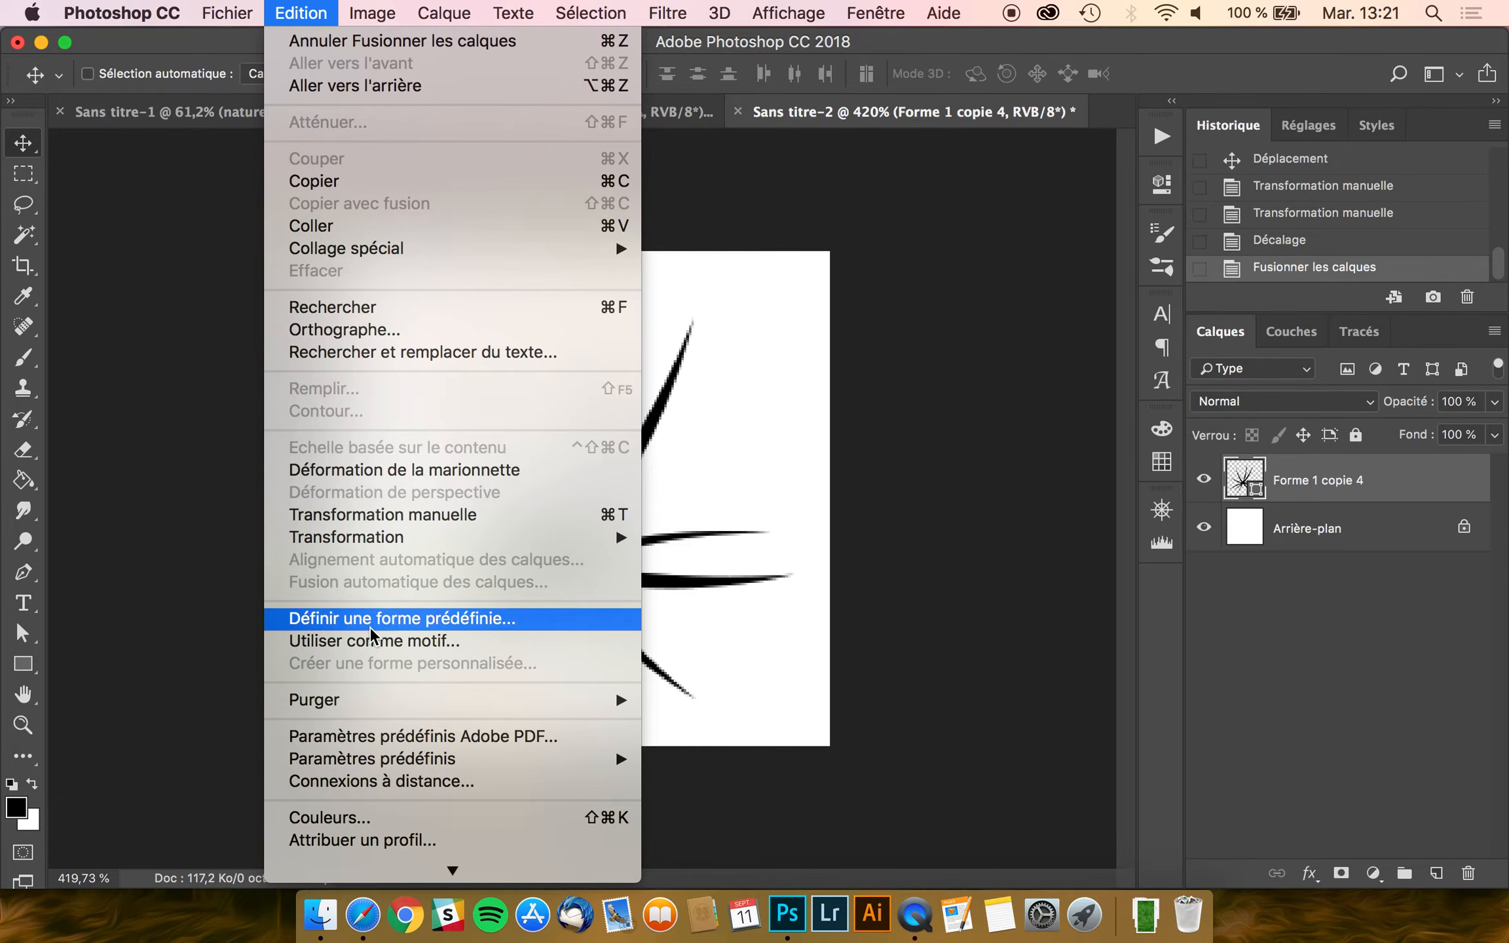
left_click(351, 623)
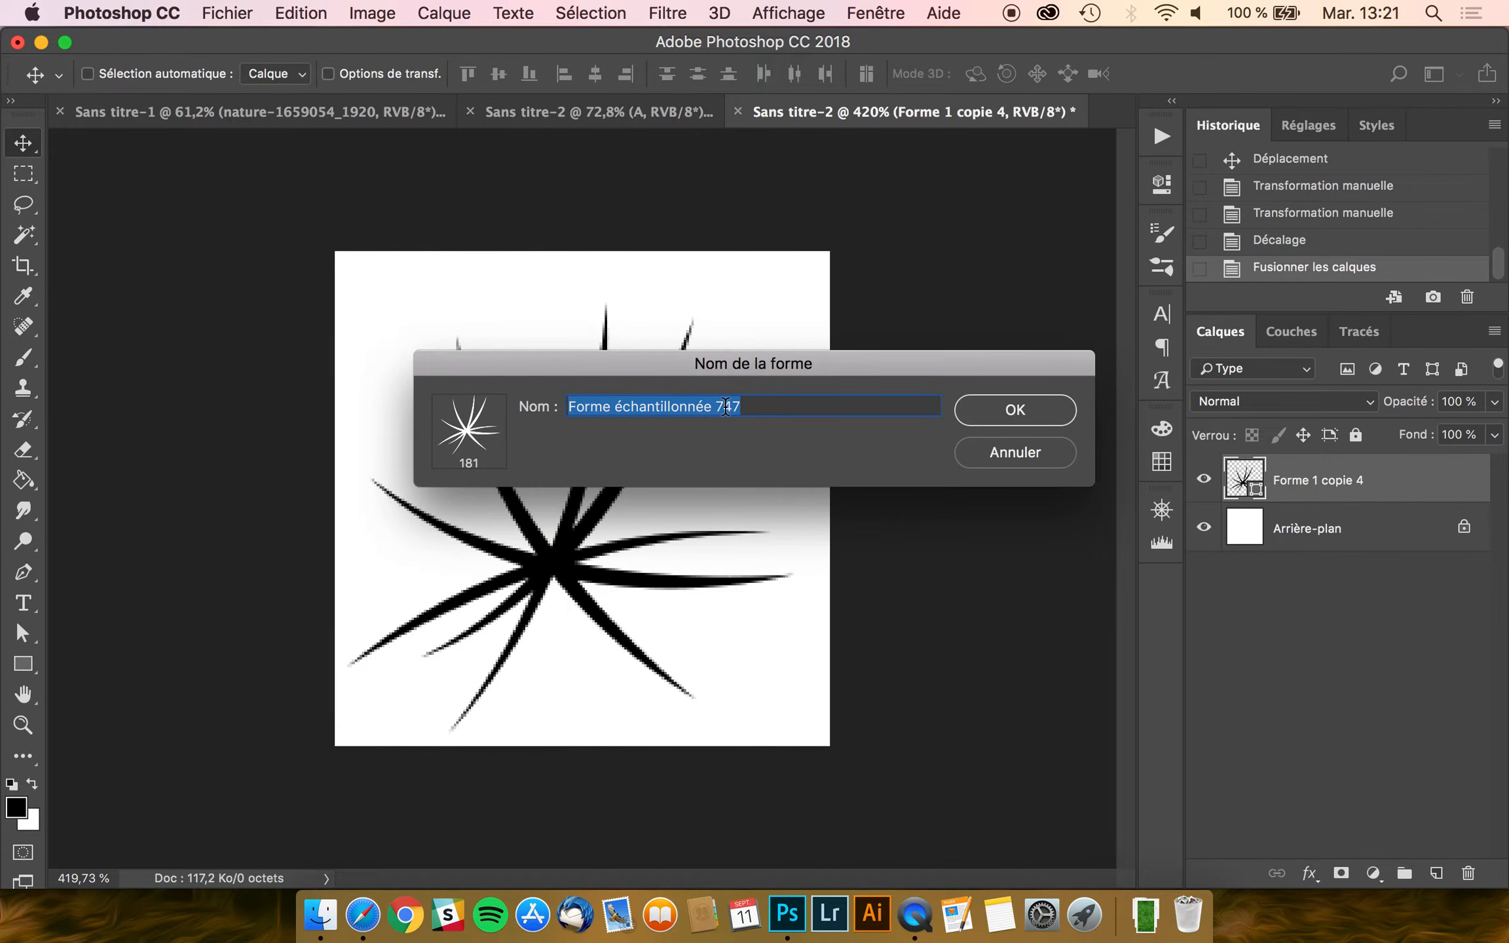
type("Étoile (Herbe")
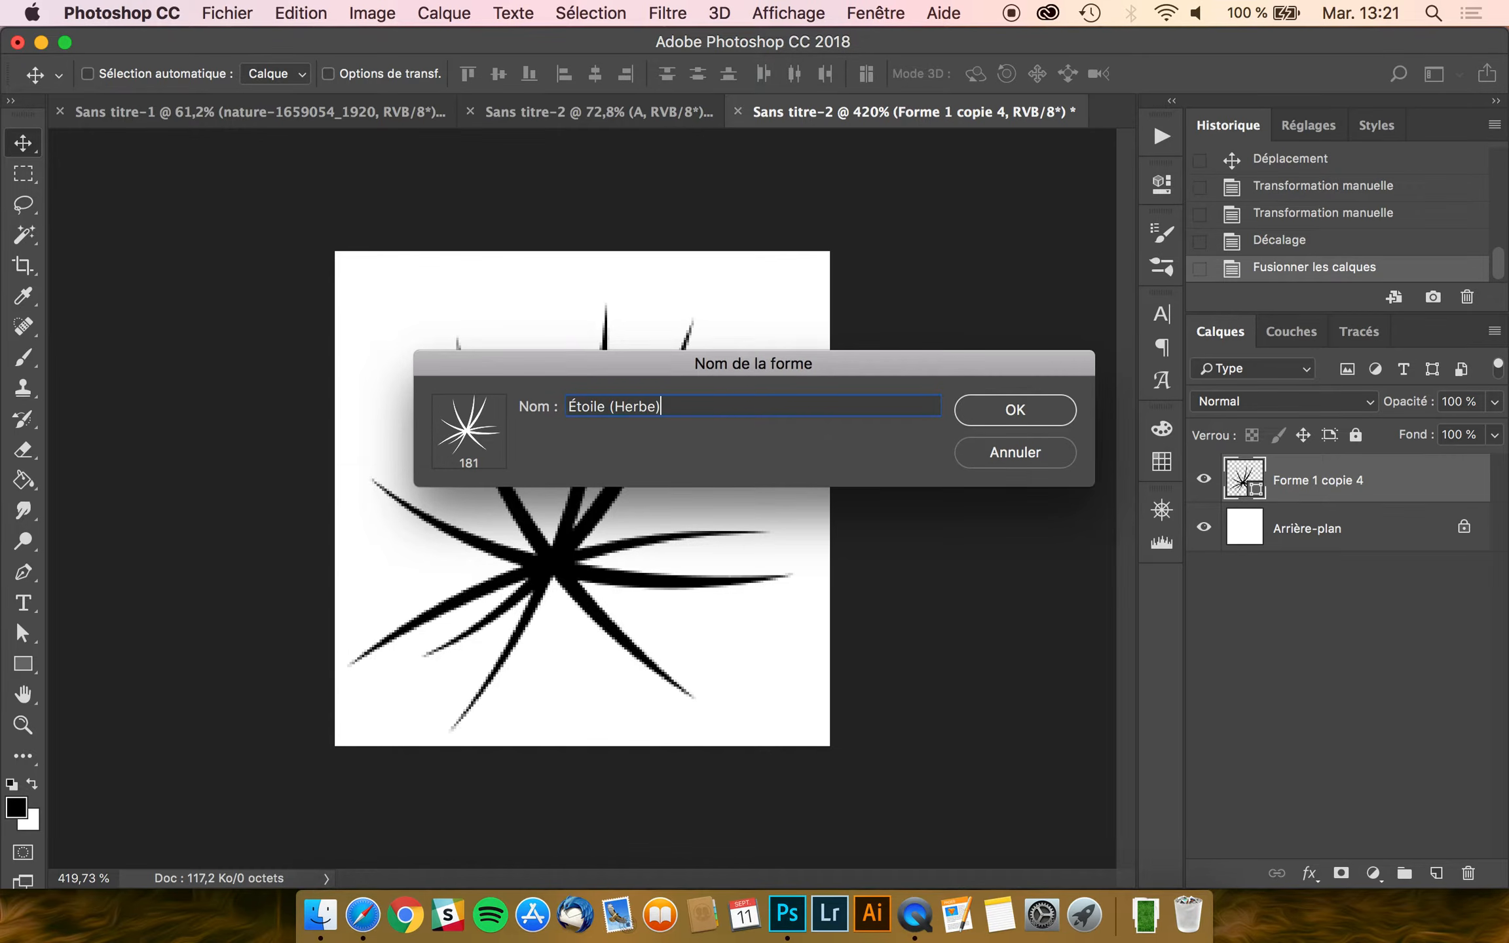
key("Return")
key("b")
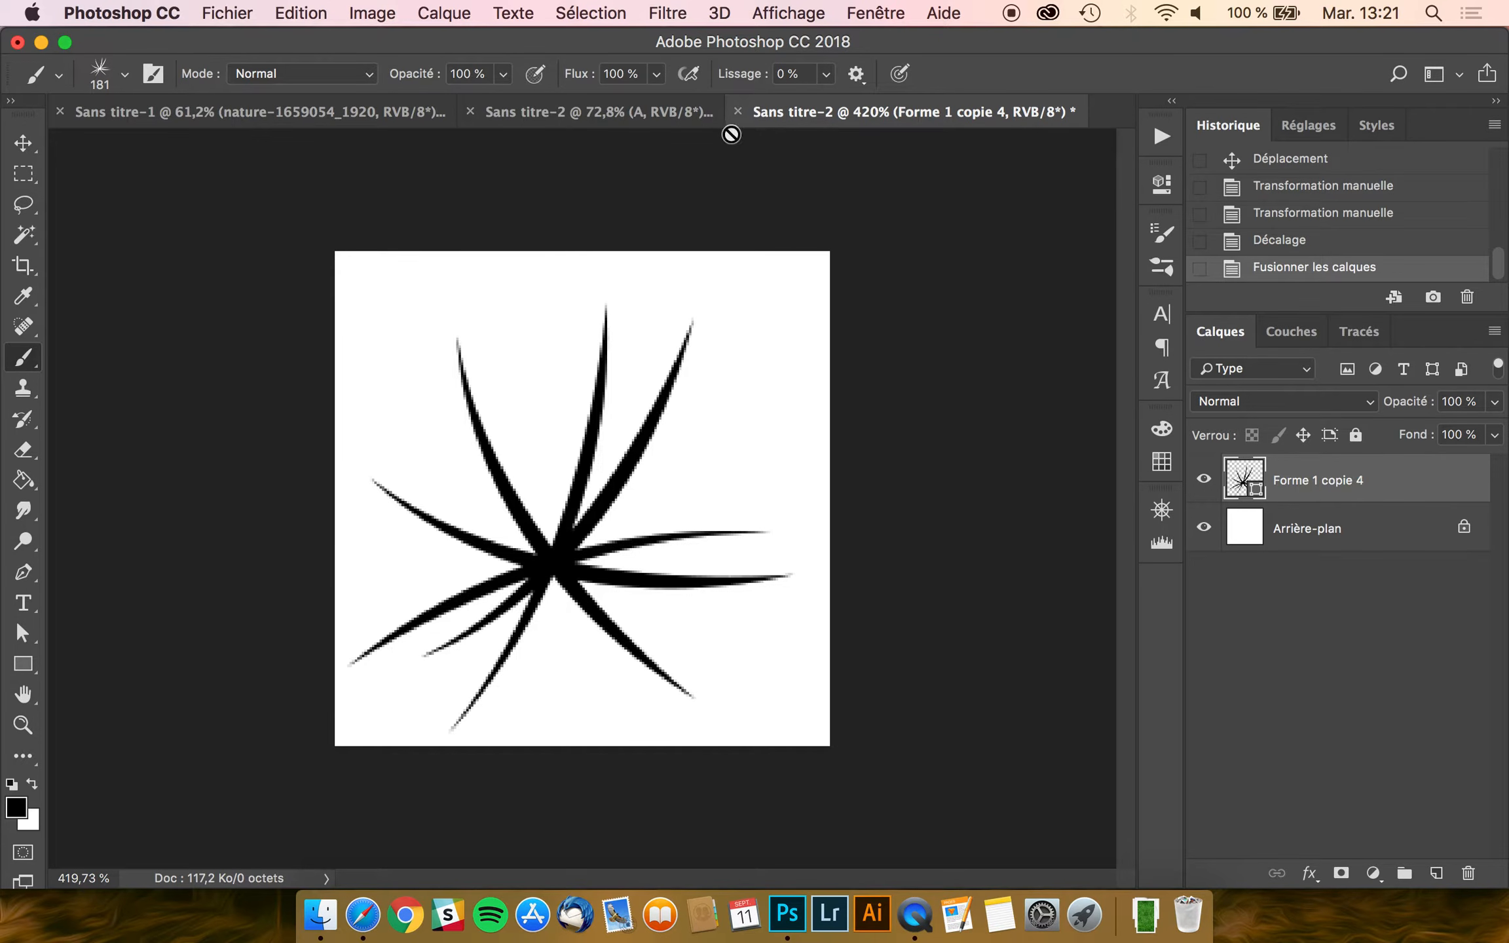
- Close the brush-drawing document without saving it and select the Texture layer in the letter document
left_click(738, 111)
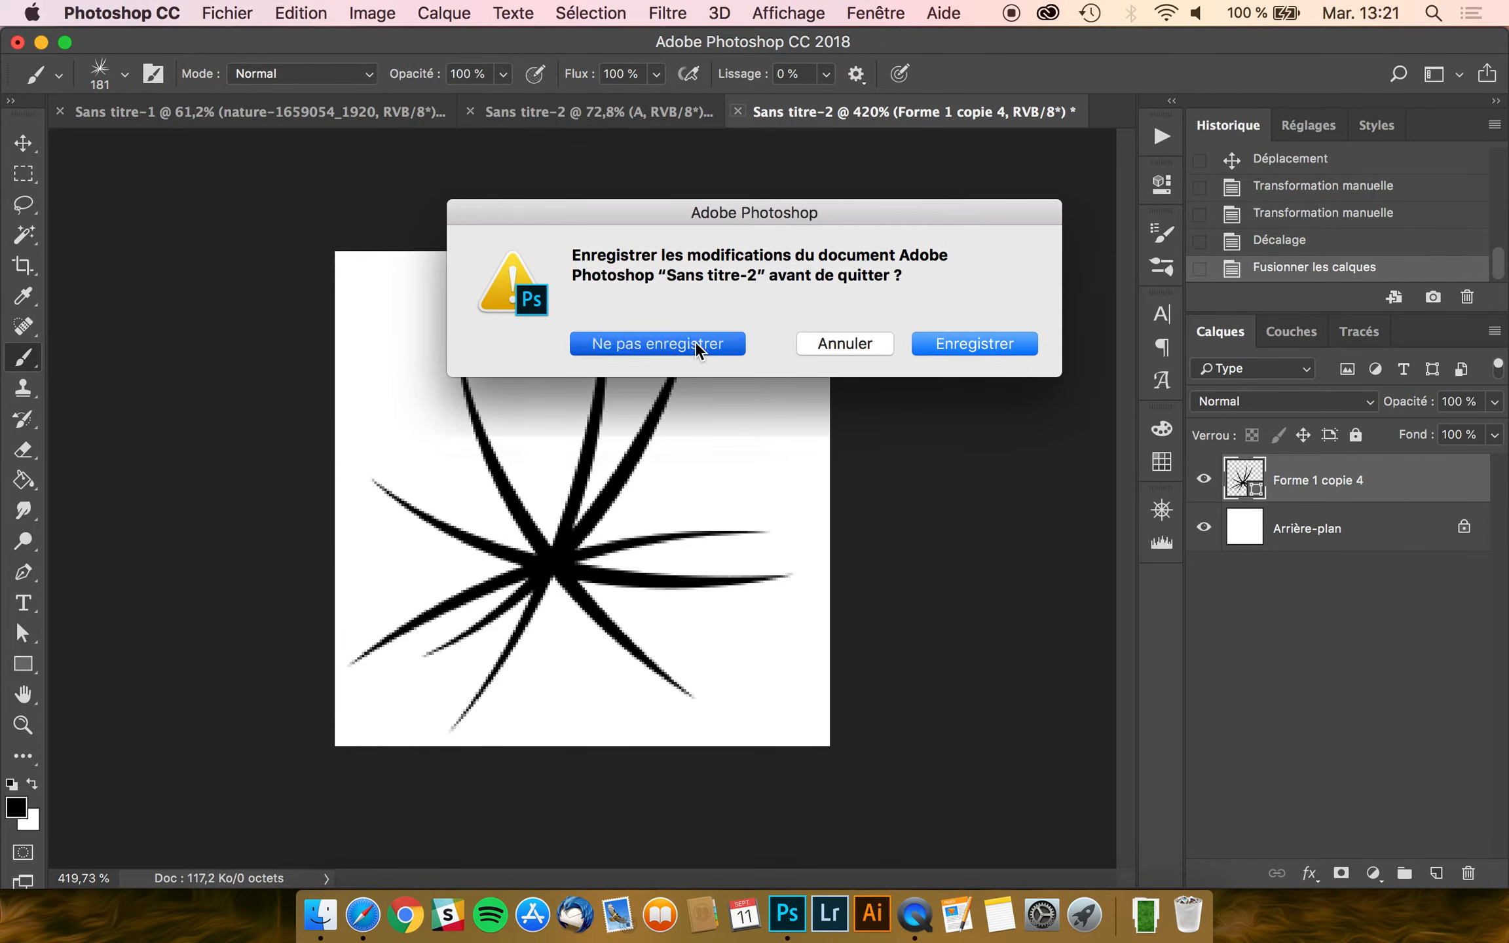
left_click(694, 341)
left_click(1354, 509)
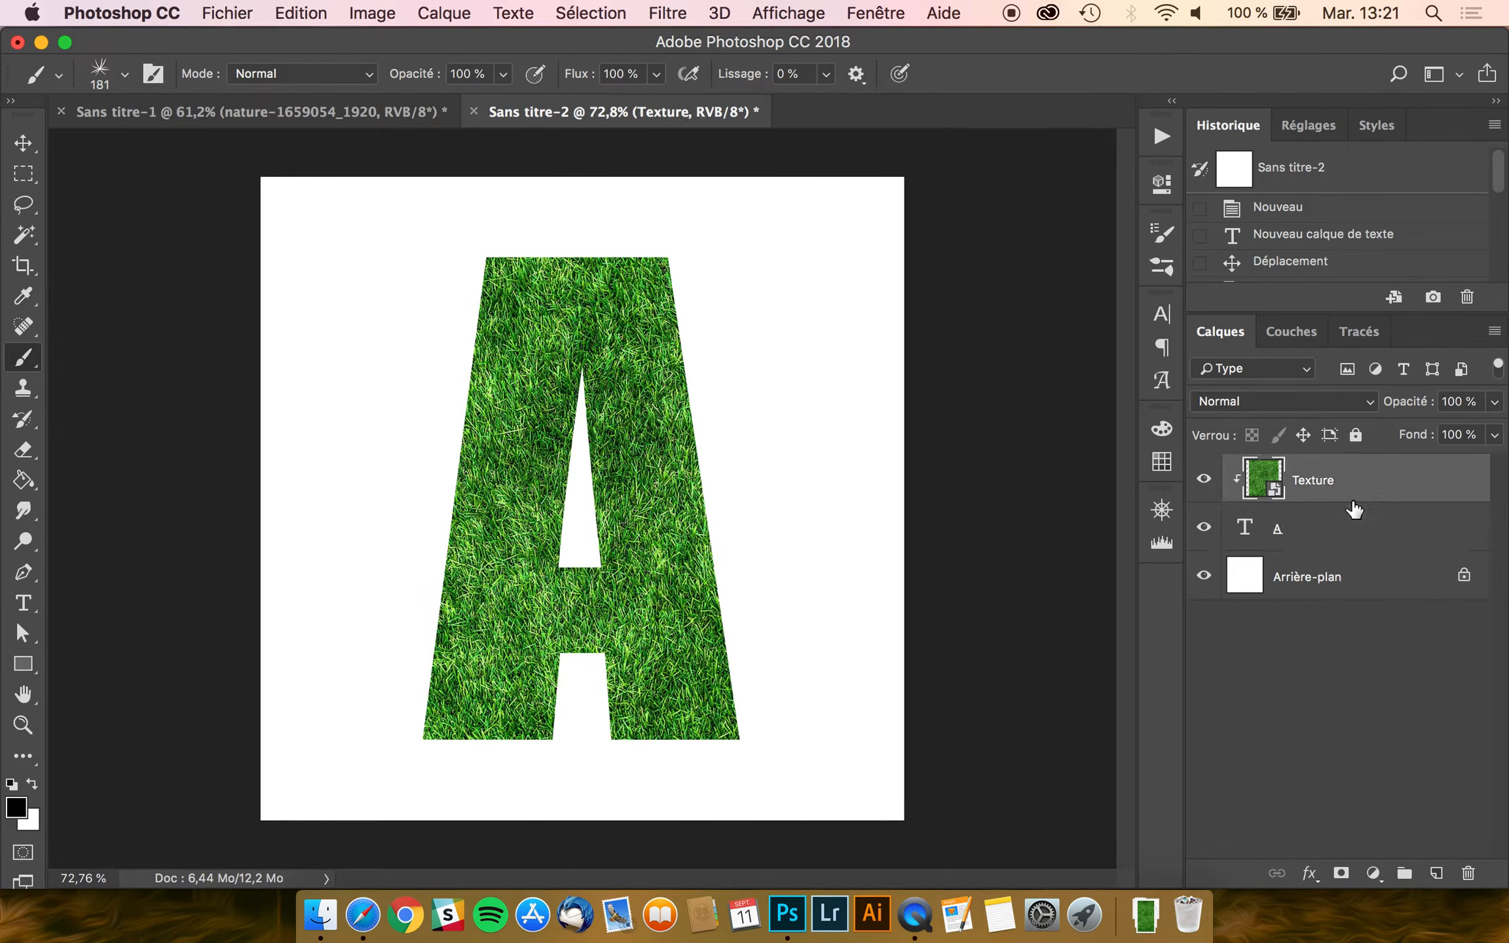
- Add a new layer above Texture and paint black test strokes around the letter with the 181 px Étoile (Herbe) brush
left_click(1437, 873)
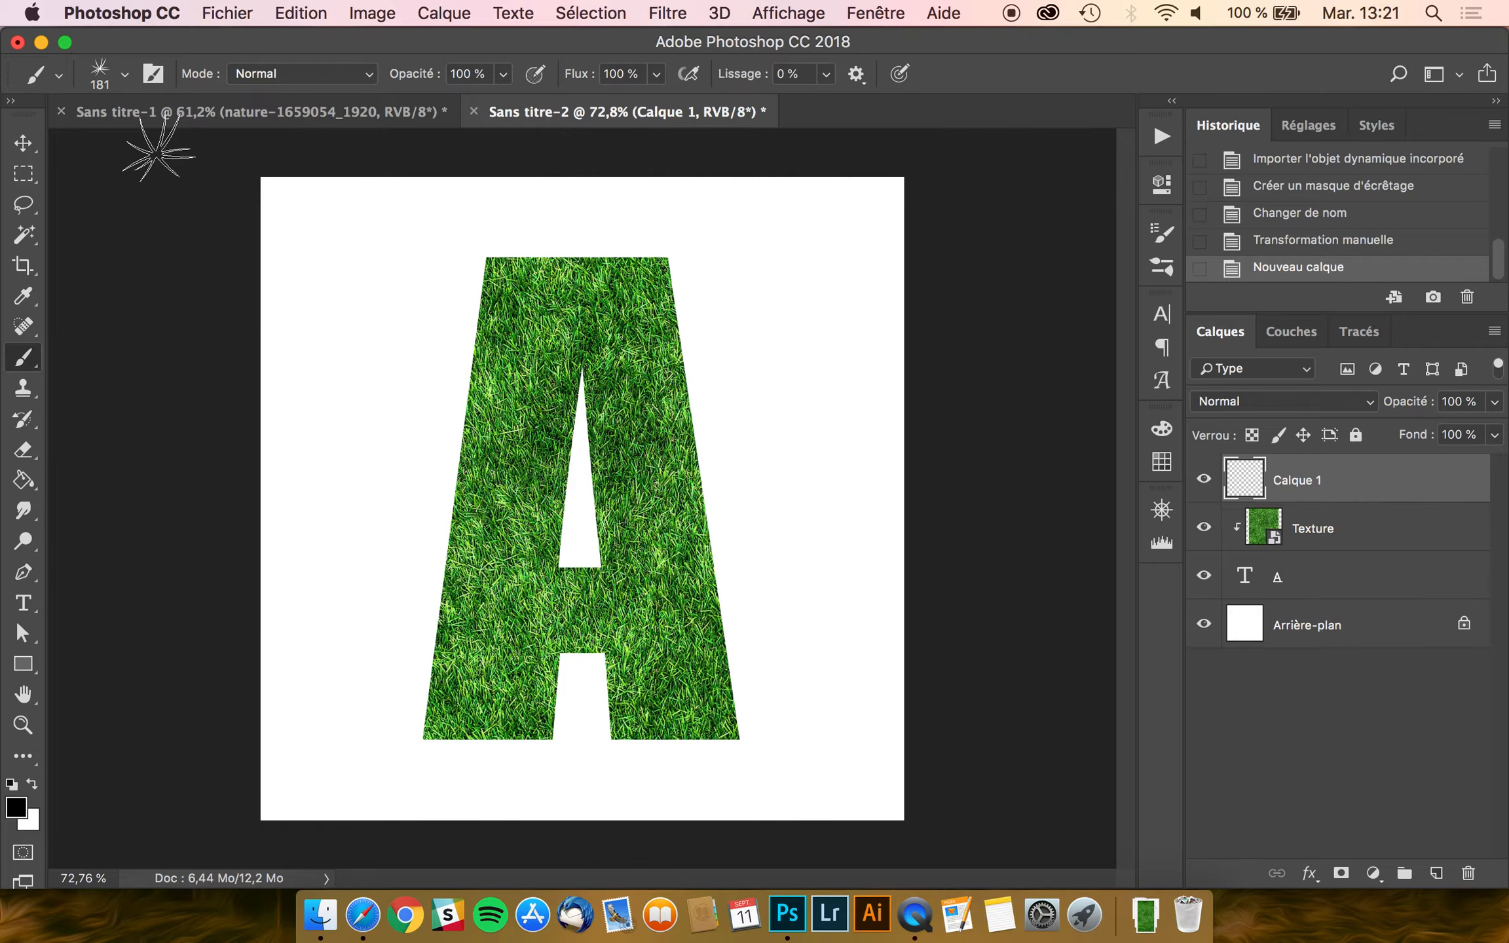
mouse_move(337, 226)
left_mouse_down()
mouse_move(400, 370)
mouse_move(343, 396)
left_mouse_up()
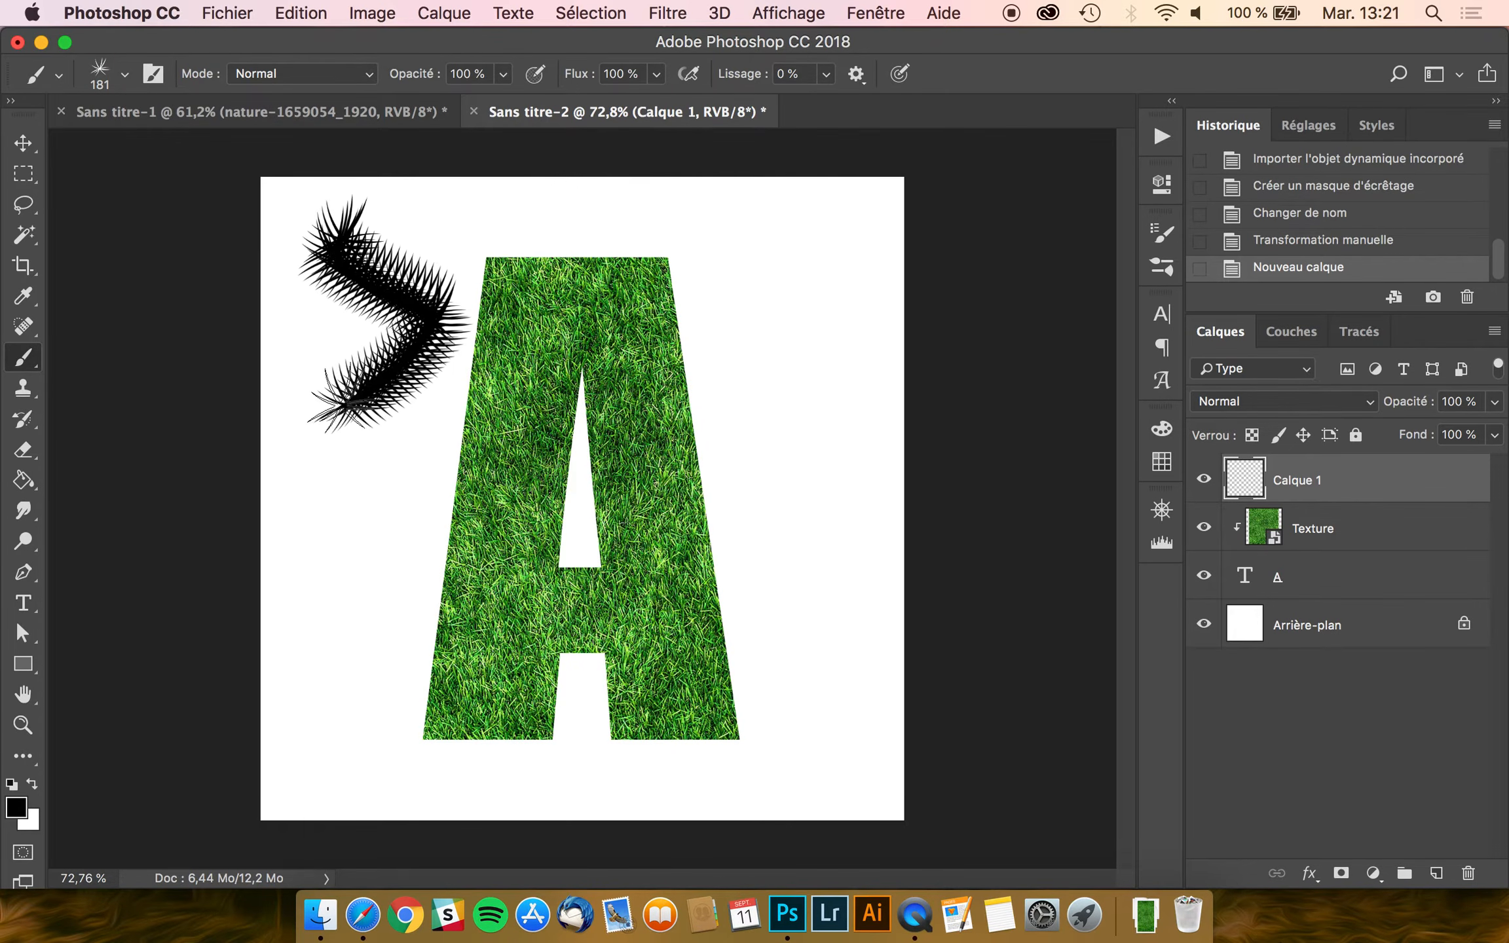
left_click(102, 84)
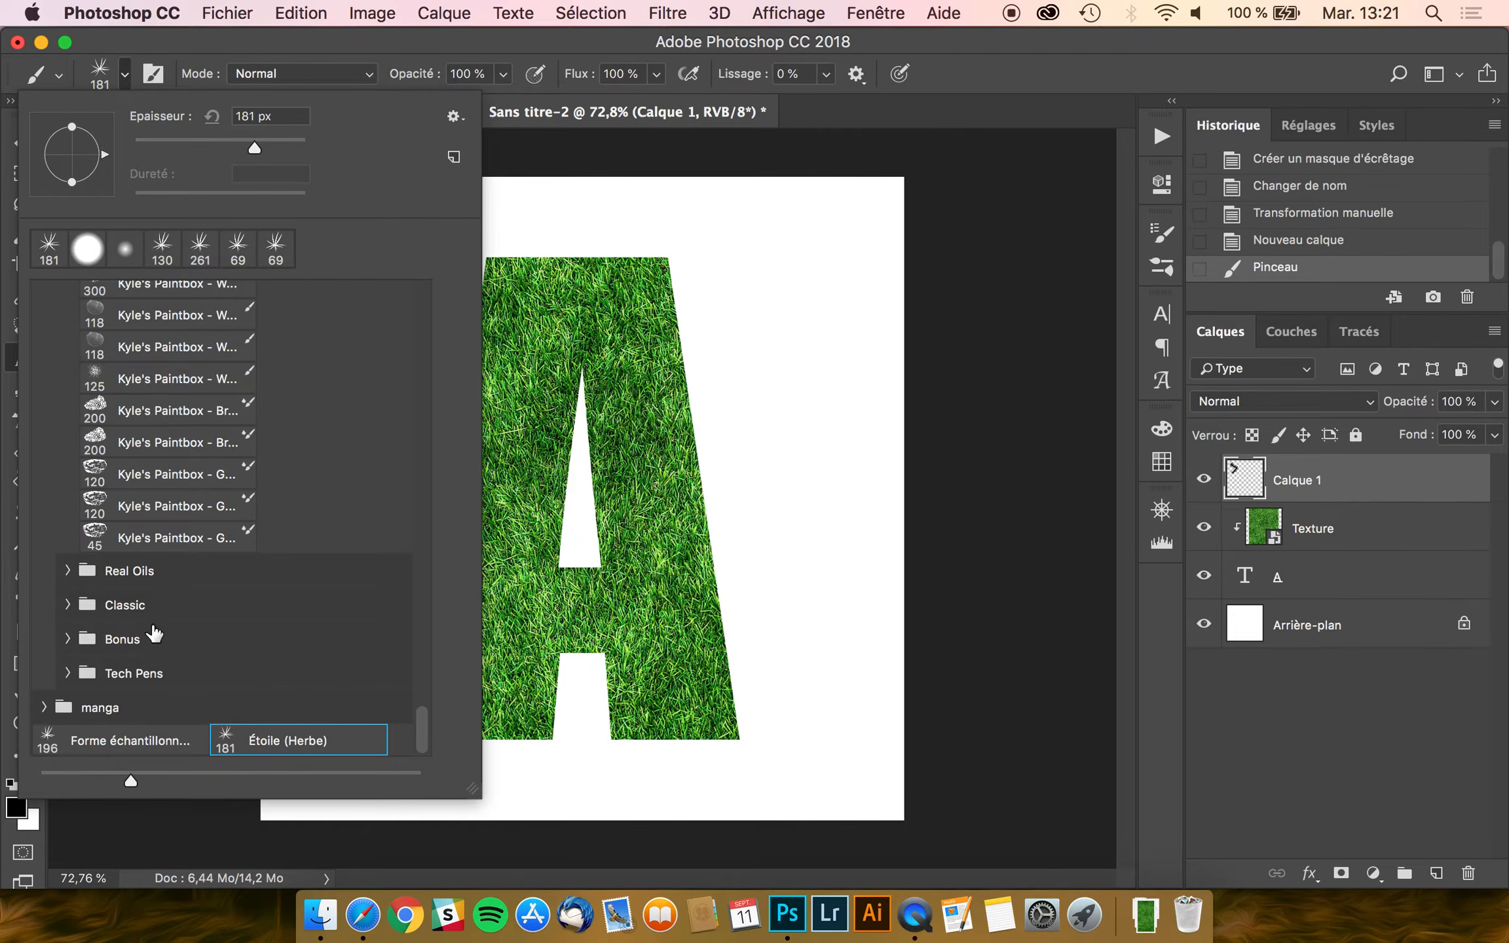
left_click(155, 739)
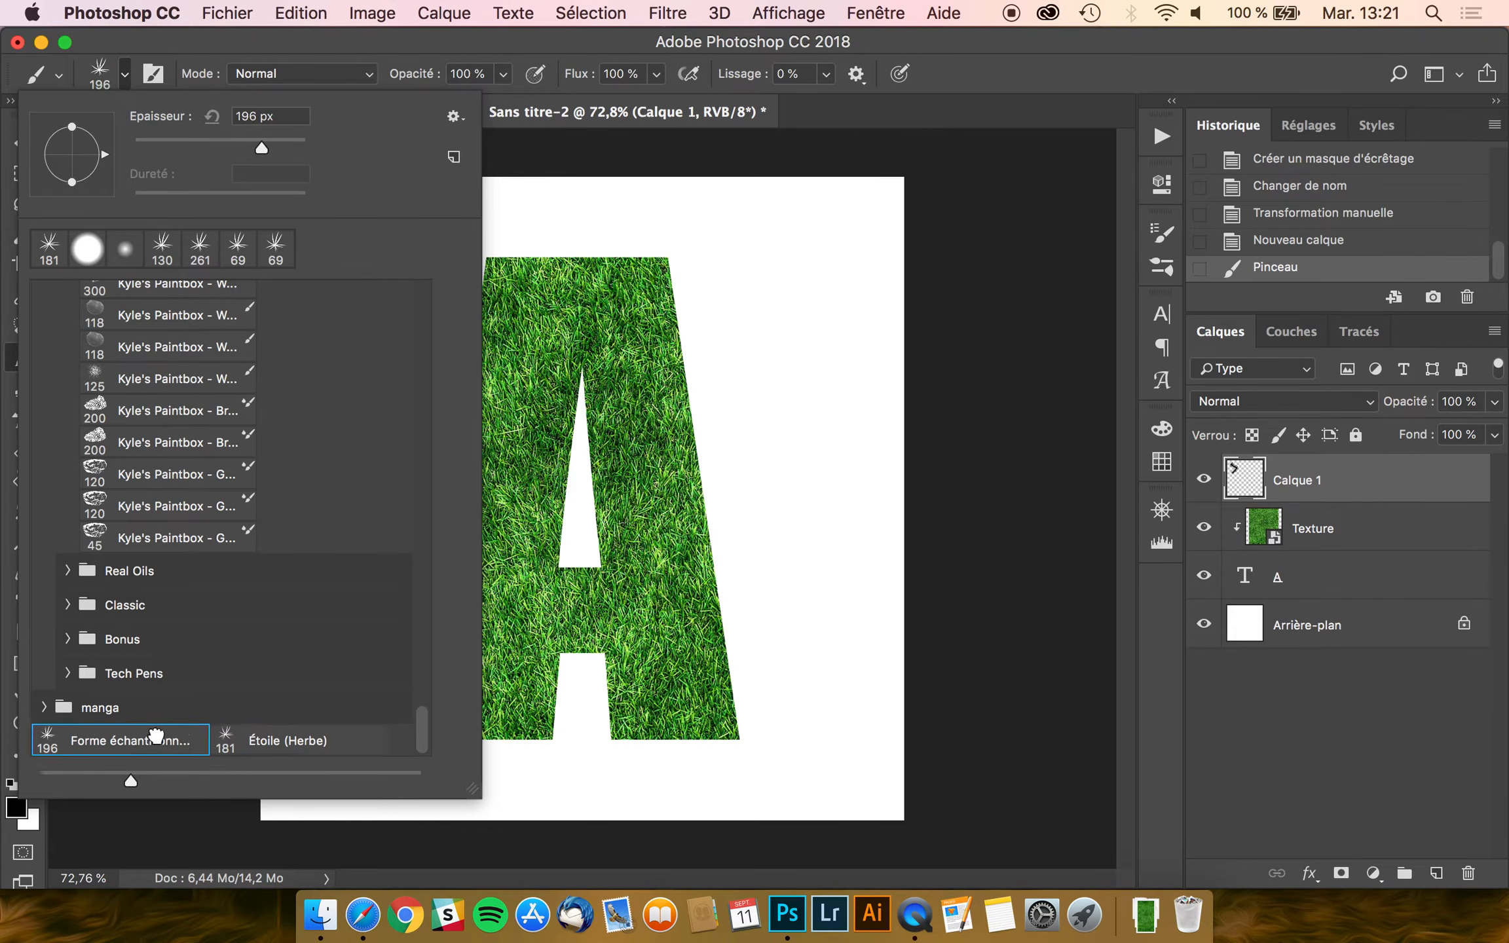
left_click(251, 742)
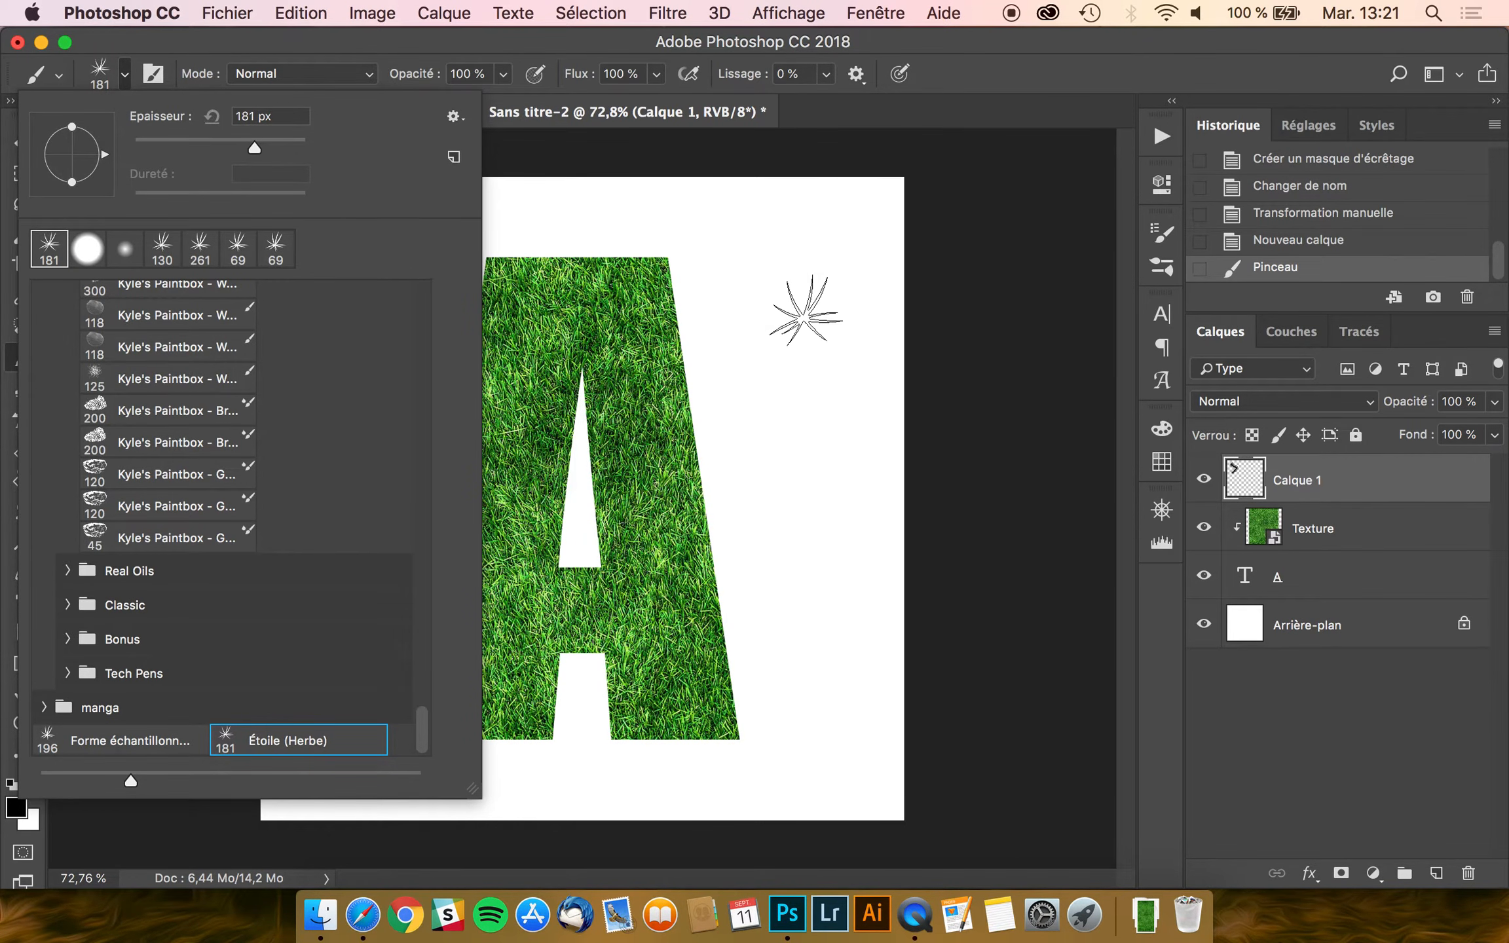
left_click(806, 312)
mouse_move(808, 313)
left_mouse_down()
mouse_move(828, 370)
mouse_move(812, 406)
left_mouse_up()
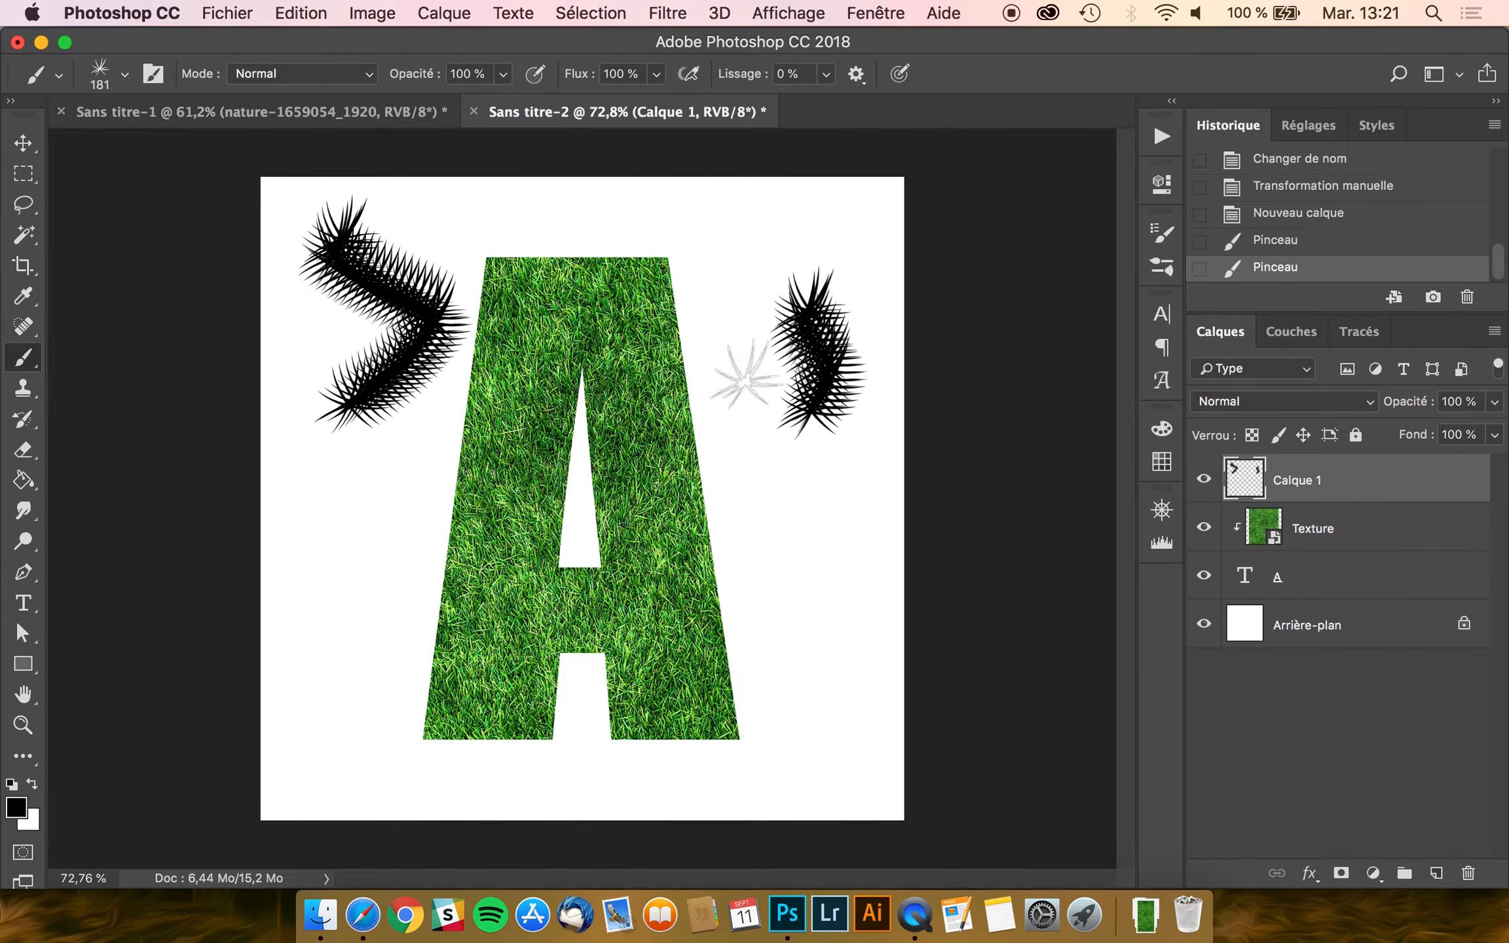
left_click_drag(663, 281, 674, 303)
left_click_drag(676, 365, 737, 369)
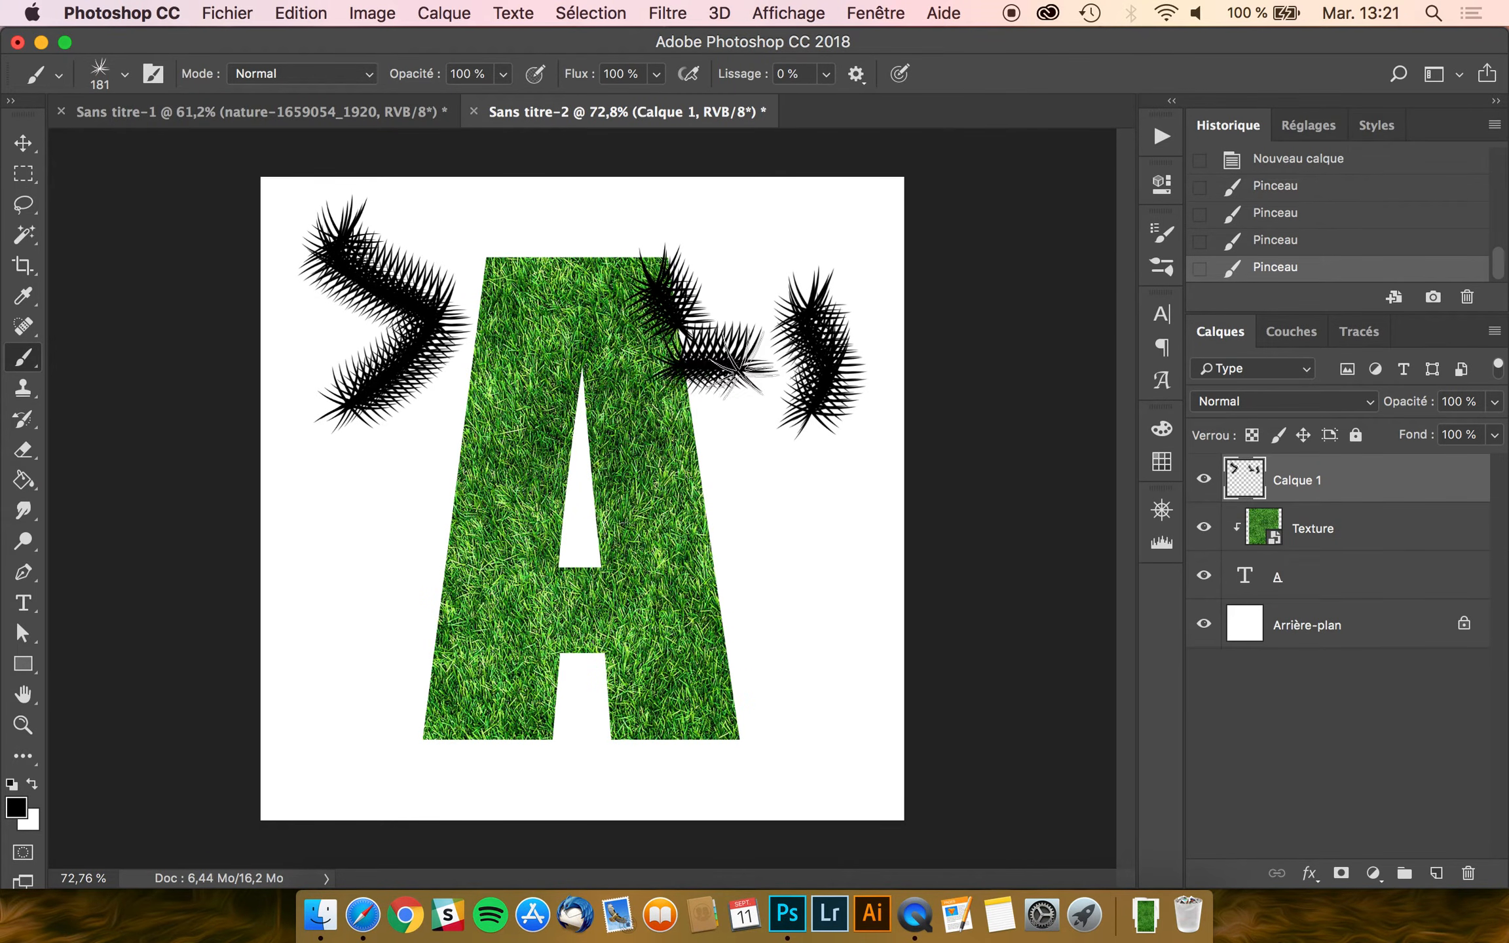
mouse_move(813, 233)
left_mouse_down()
mouse_move(725, 221)
mouse_move(530, 259)
left_mouse_up()
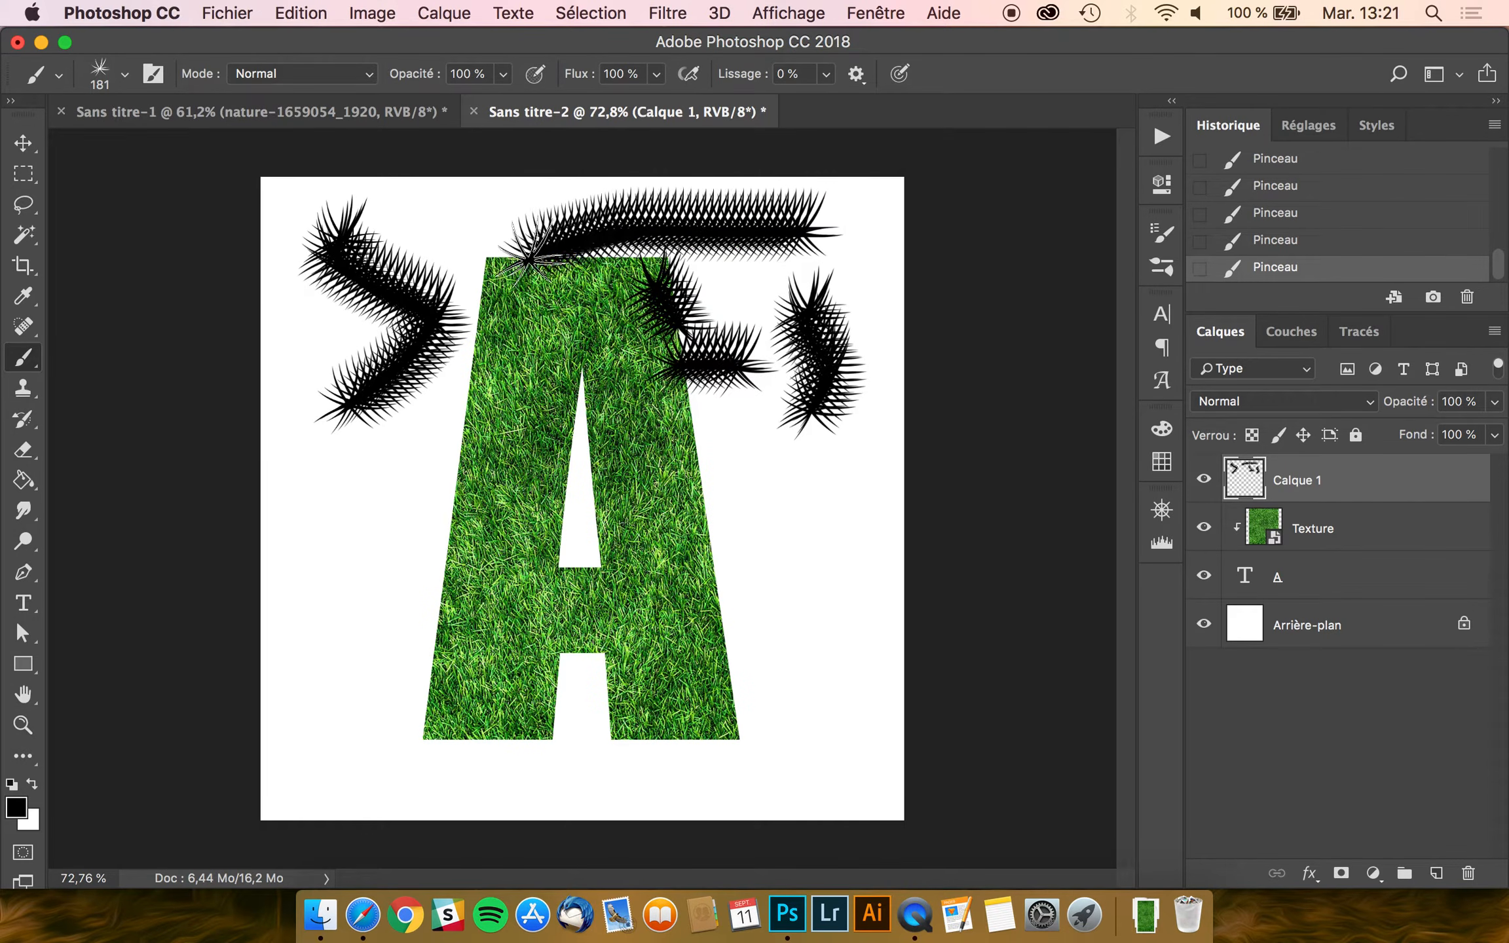
- In the brush tip settings, try a 98% spacing with a test stroke beside the letter, and set the spacing to 15%
left_click(1163, 237)
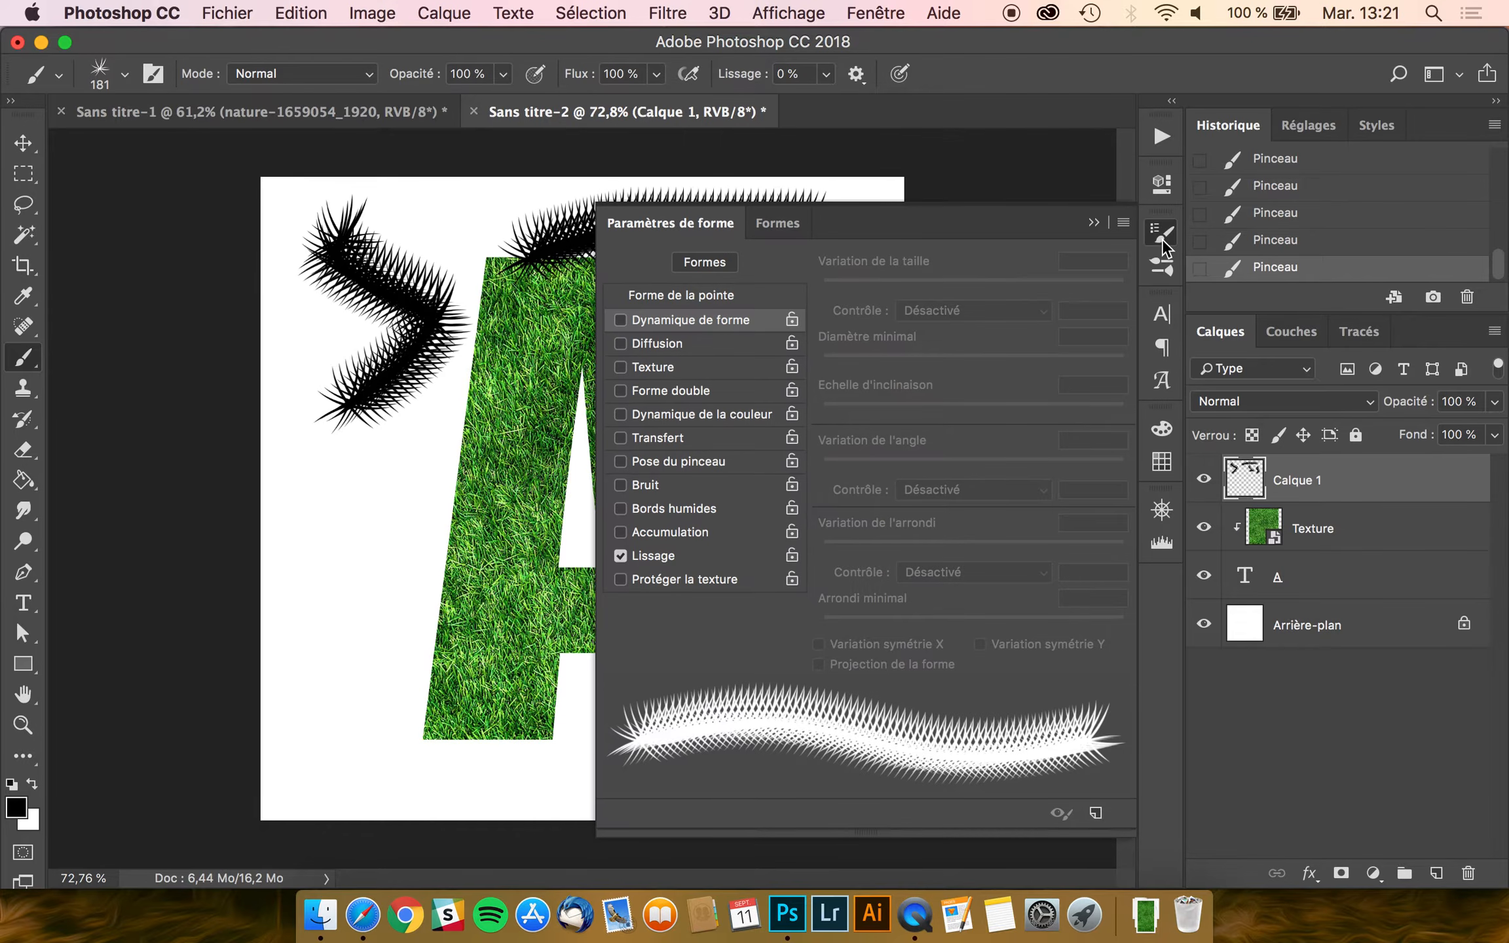
left_click(1162, 238)
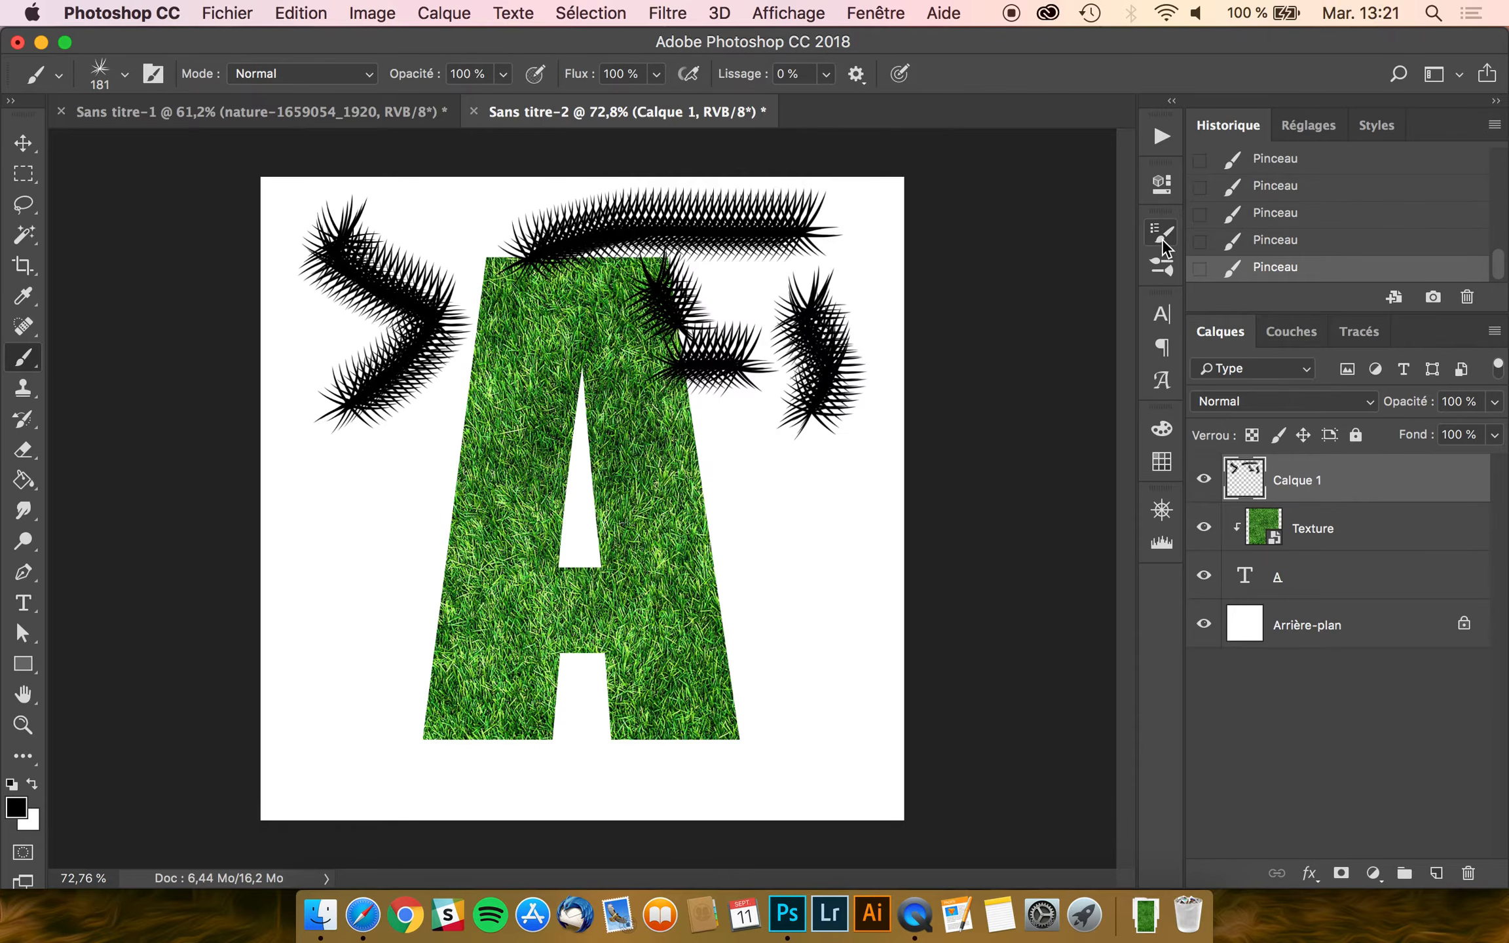
left_click(878, 11)
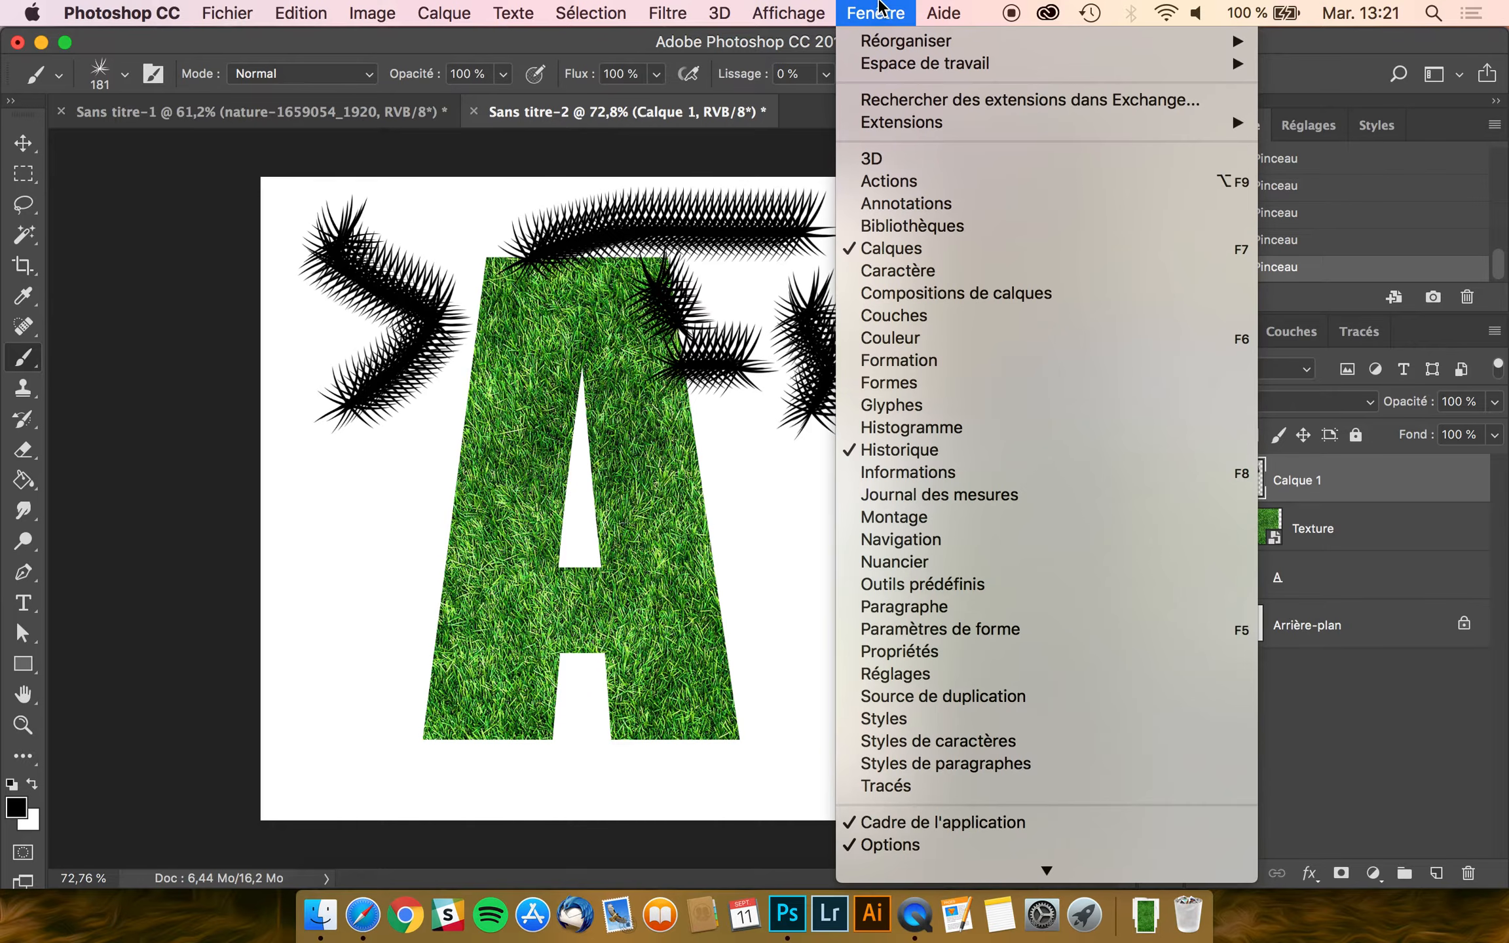
left_click(920, 632)
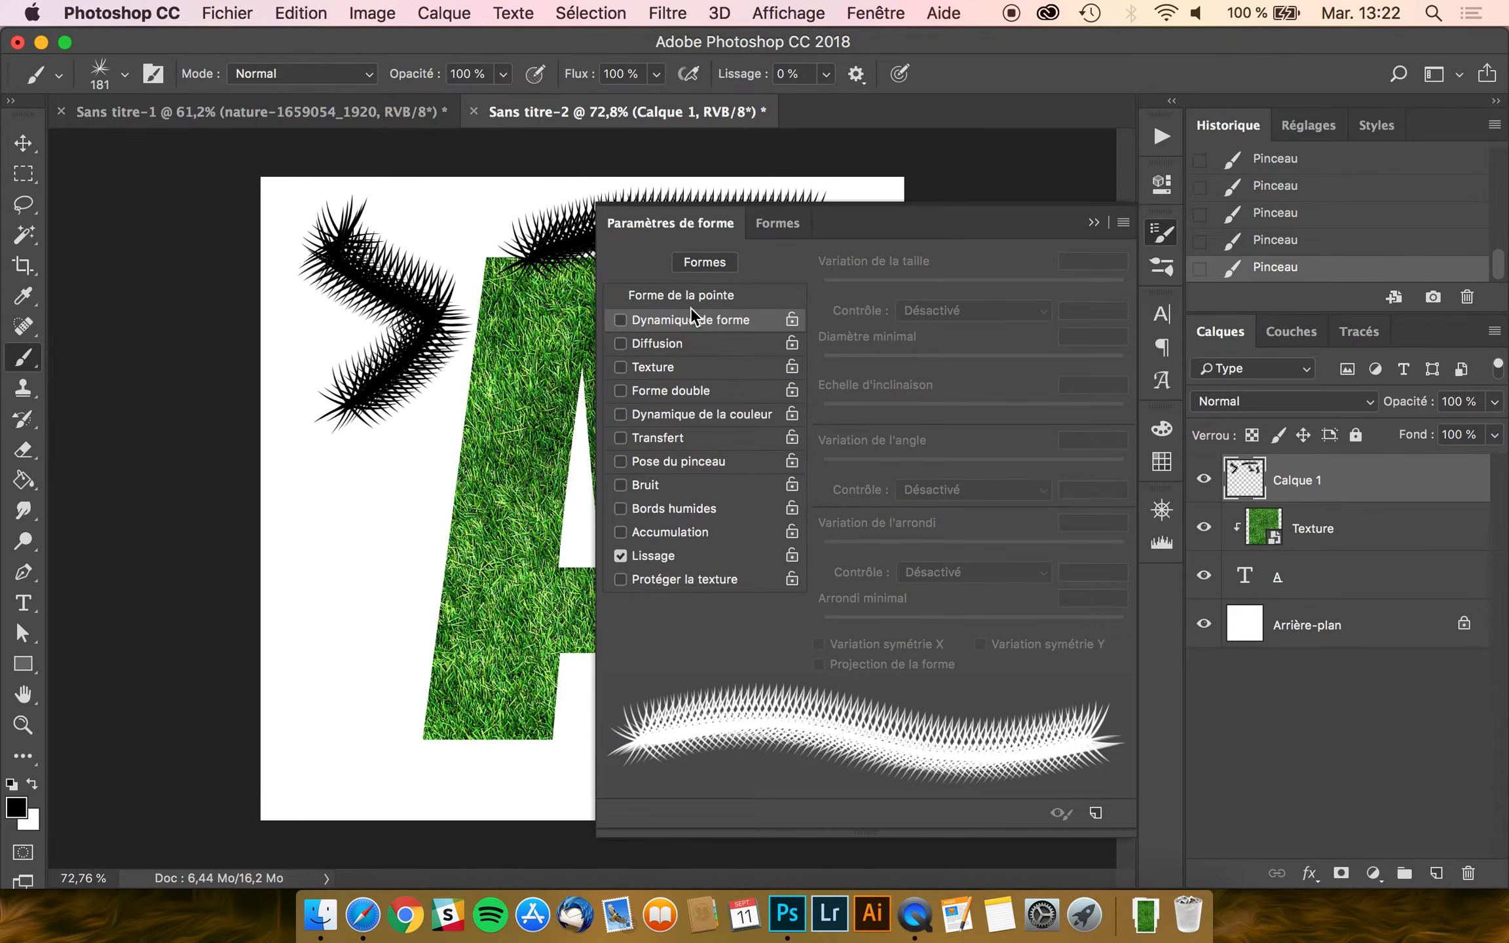
left_click(664, 292)
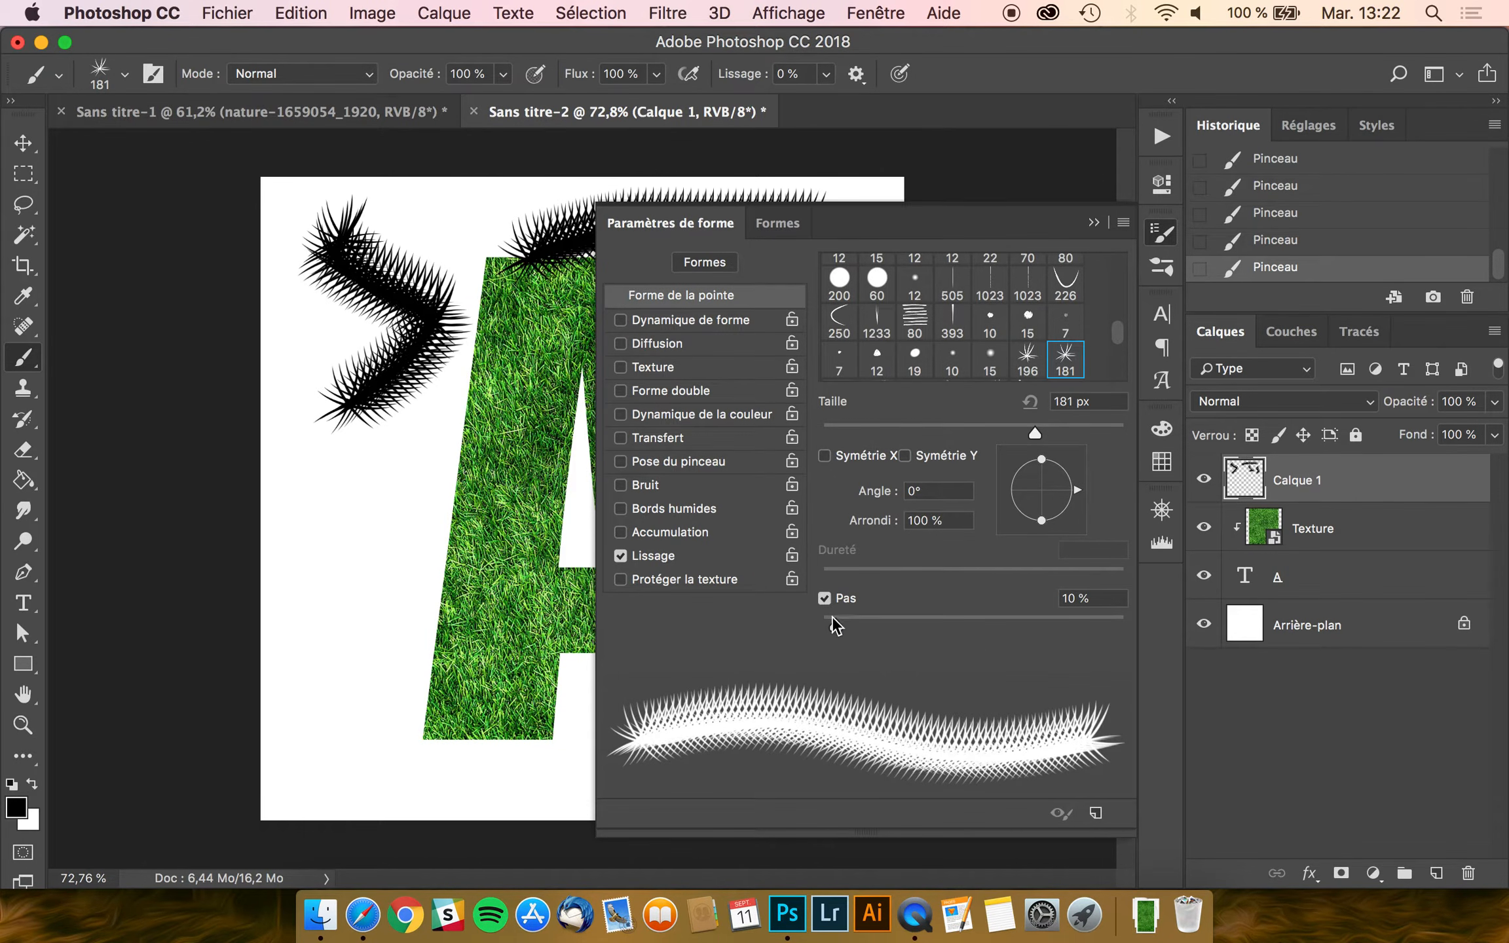
mouse_move(837, 627)
left_mouse_down()
mouse_move(1070, 627)
mouse_move(981, 628)
left_mouse_up()
mouse_move(367, 469)
left_mouse_down()
mouse_move(363, 609)
mouse_move(461, 717)
left_mouse_up()
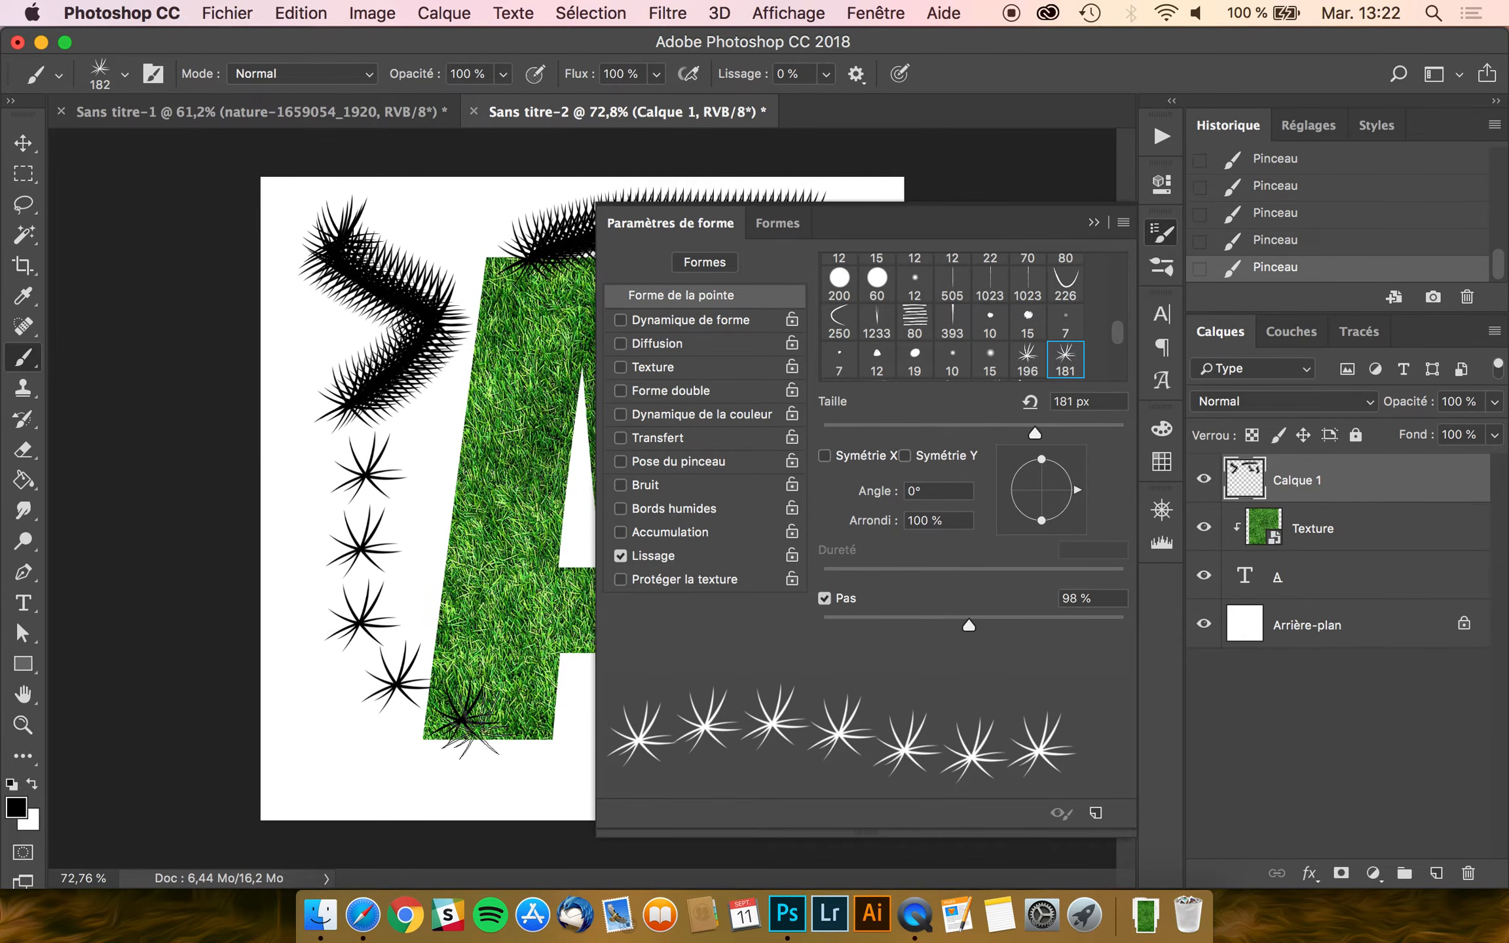
left_click_drag(970, 627, 852, 633)
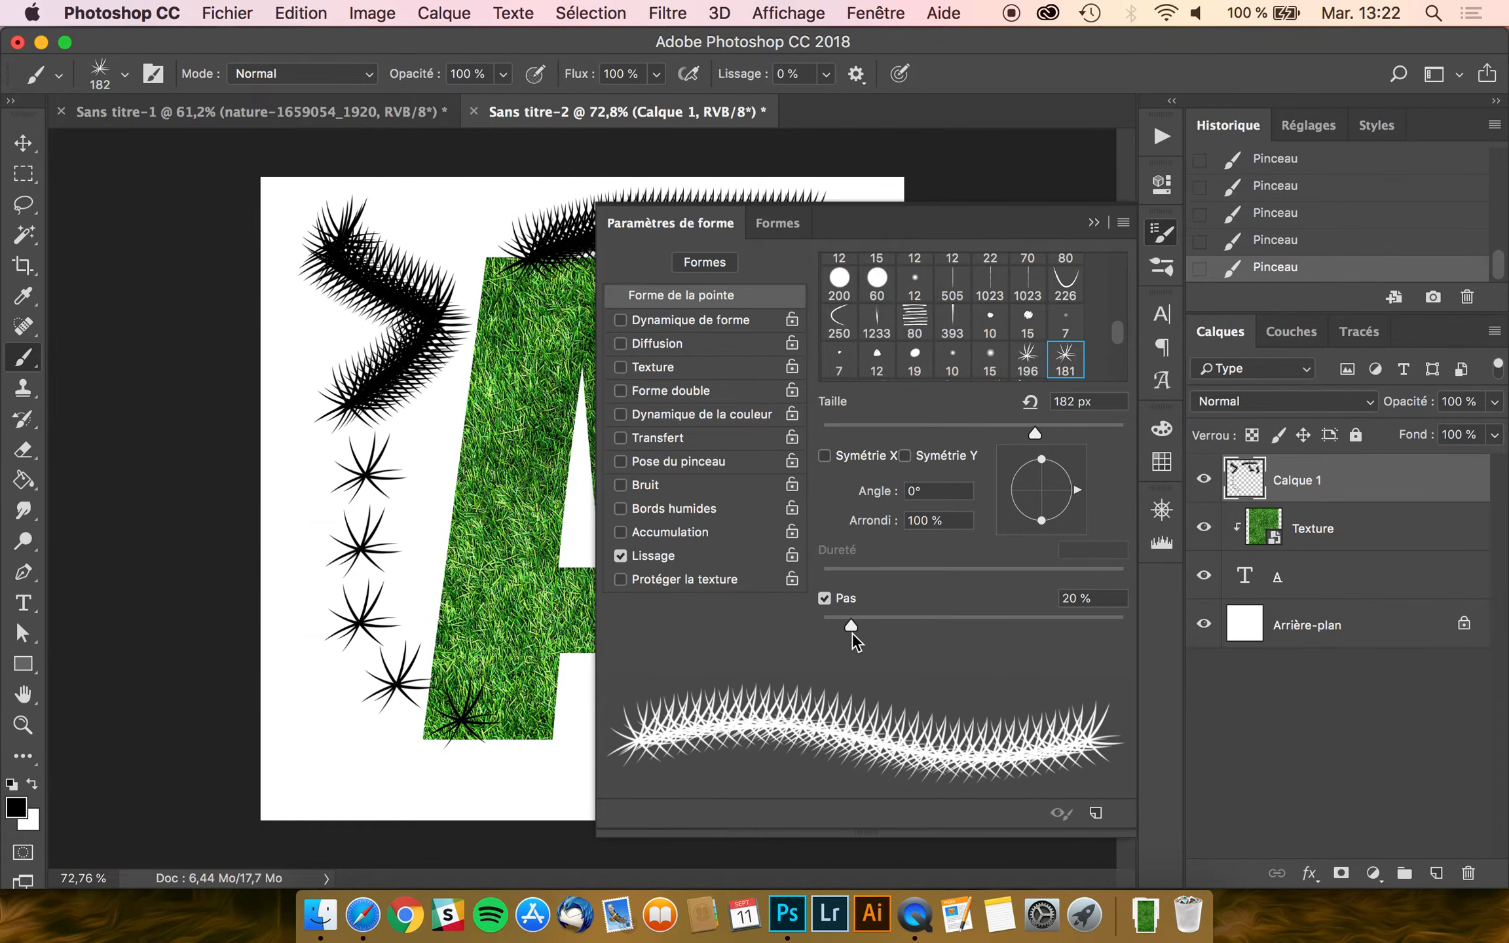
left_click_drag(1092, 603, 875, 602)
type("15")
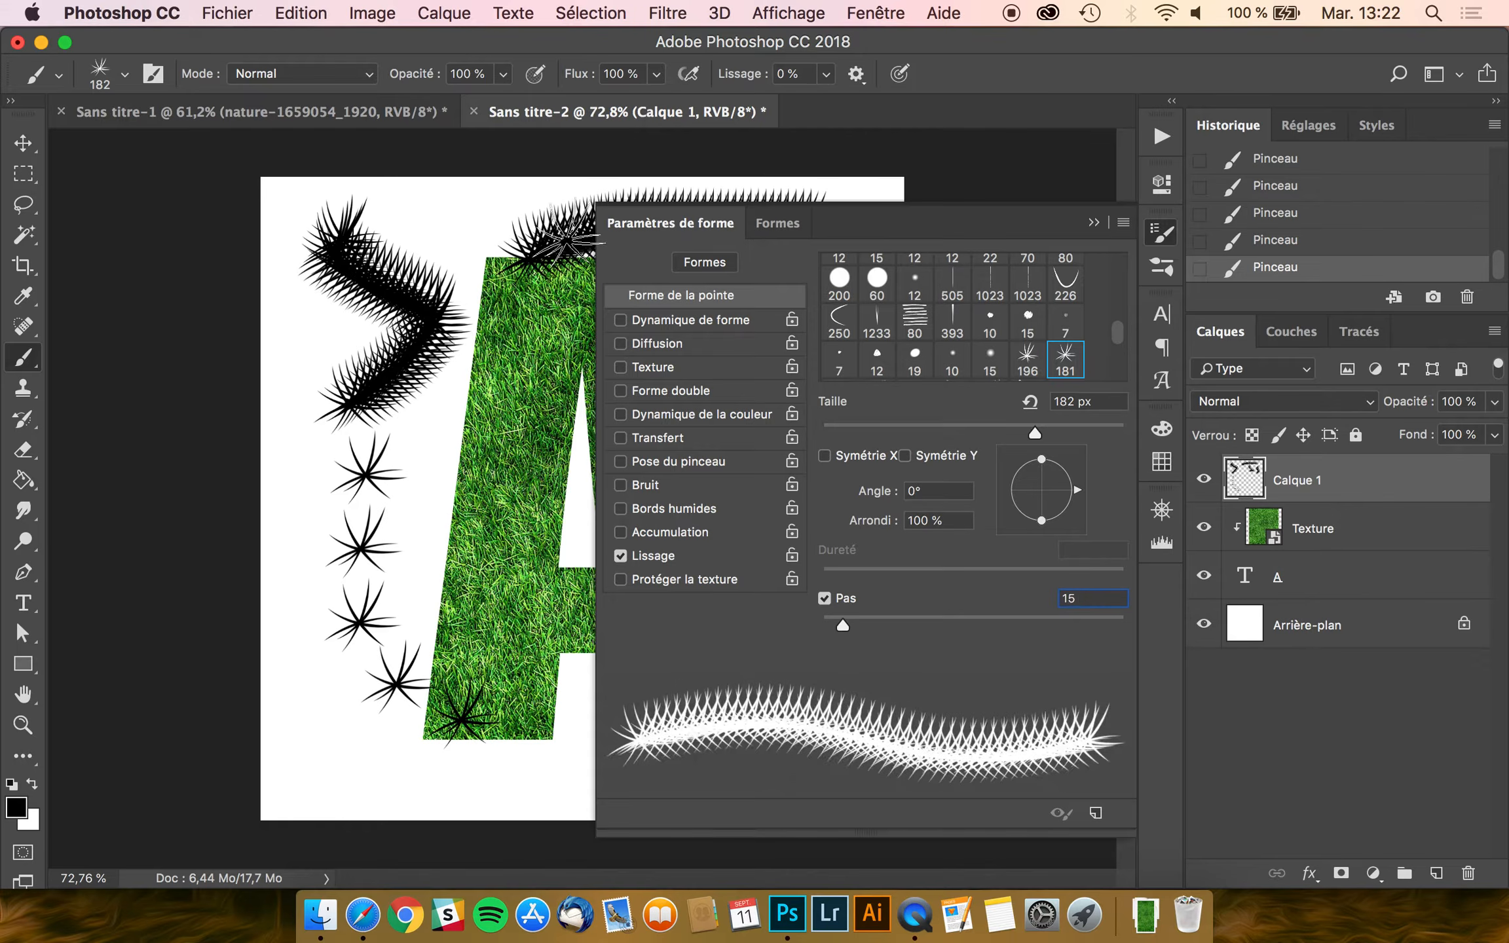
- Enable shape dynamics for the brush with 74% size jitter, 49% minimum diameter and maximum angle jitter
left_click(664, 319)
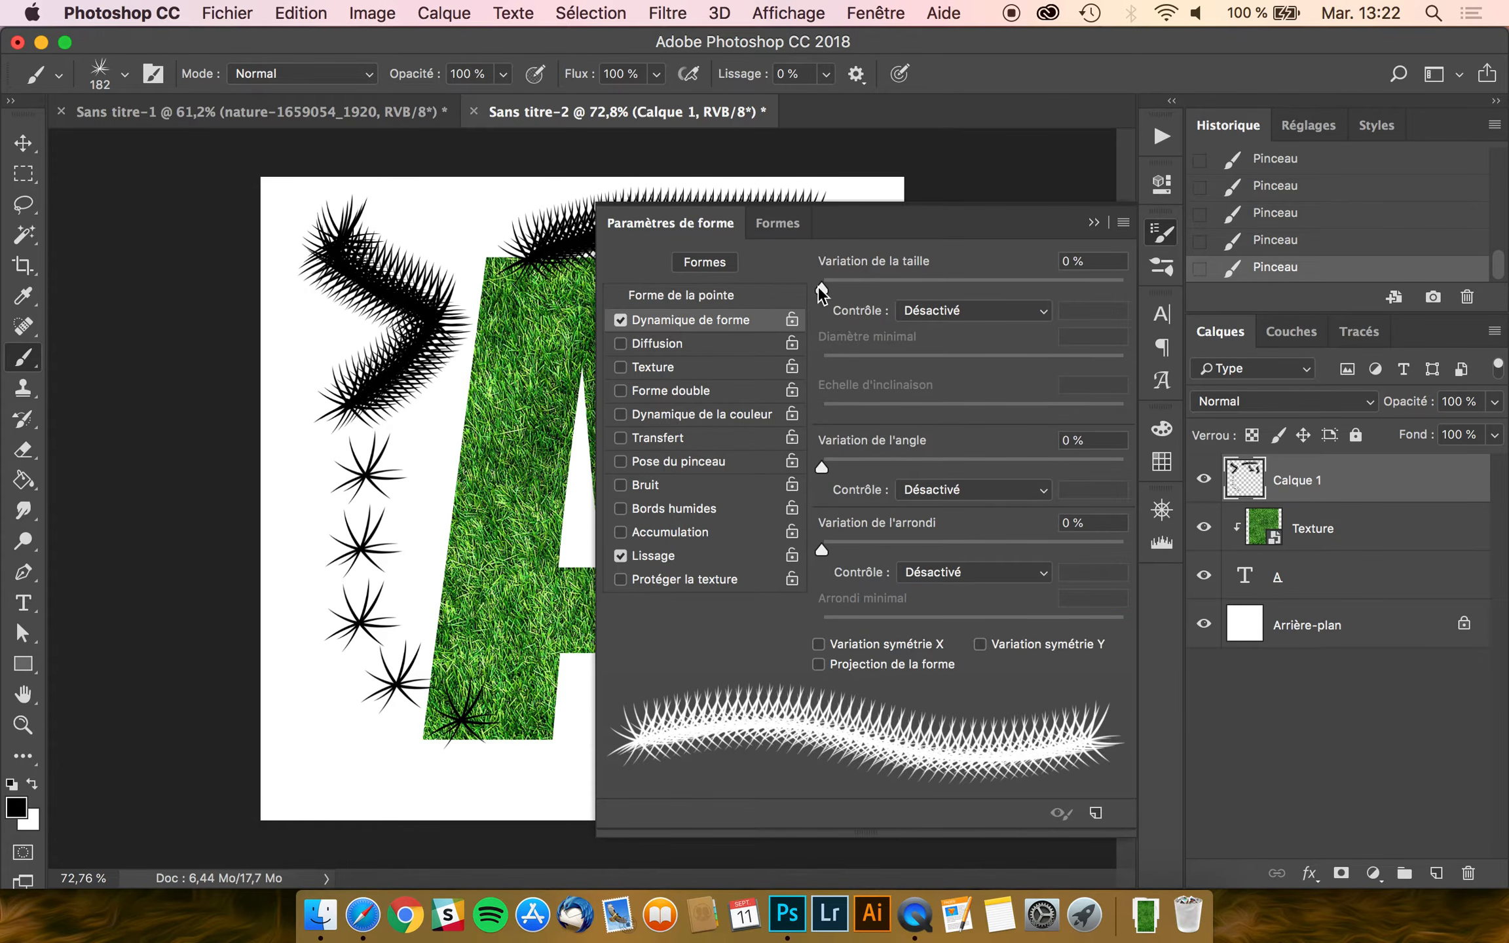
mouse_move(822, 292)
left_mouse_down()
mouse_move(1070, 292)
mouse_move(941, 292)
mouse_move(1023, 313)
mouse_move(975, 303)
left_mouse_up()
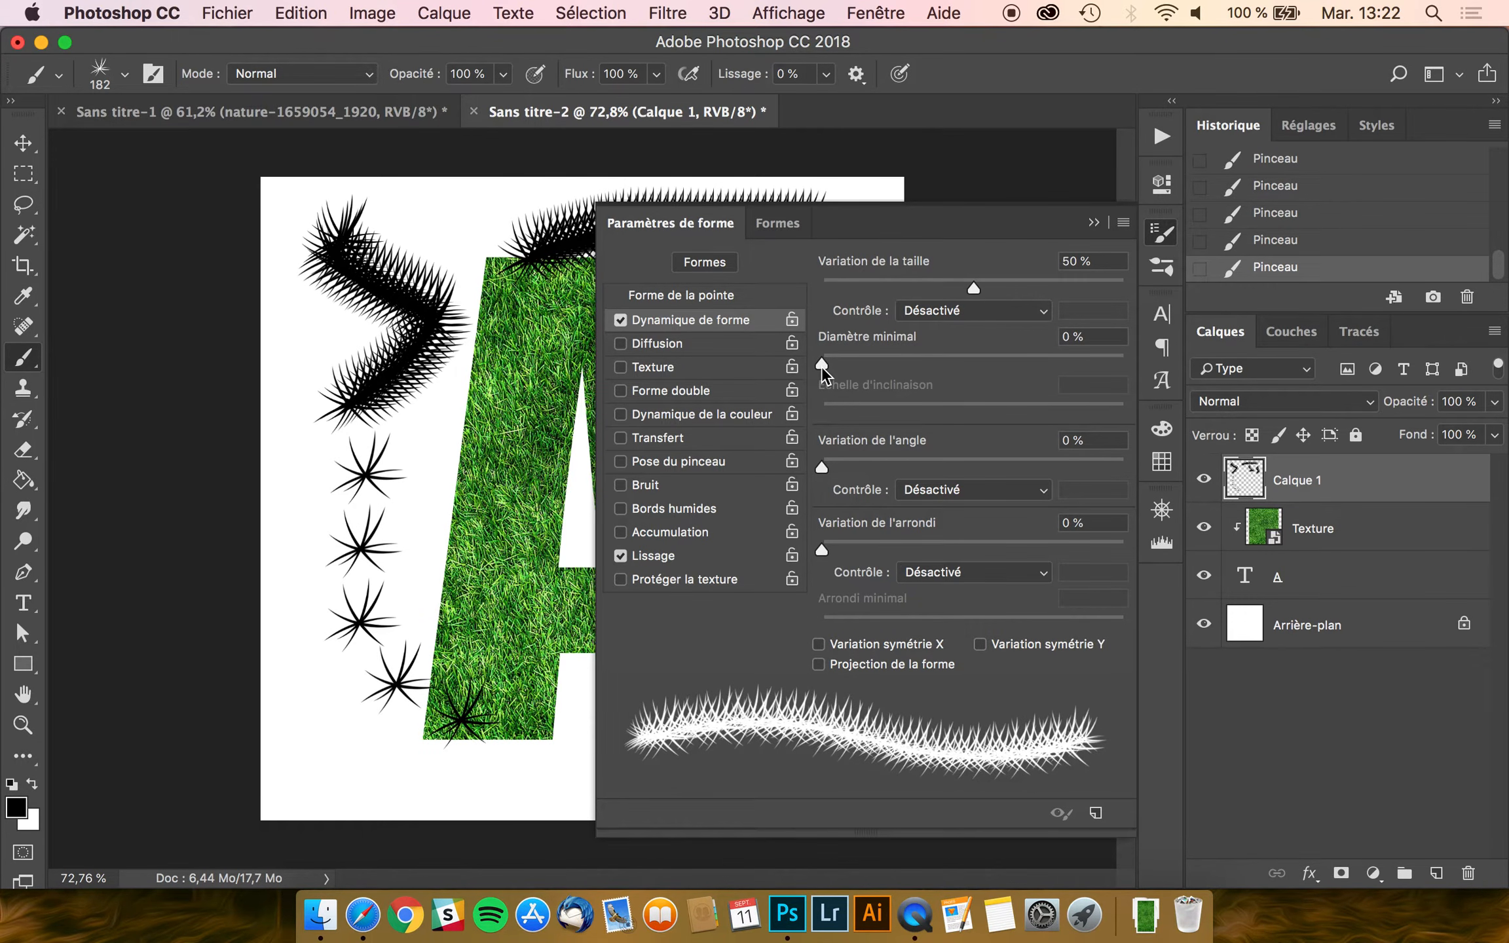
left_click_drag(980, 288, 1044, 287)
left_click_drag(823, 366, 970, 363)
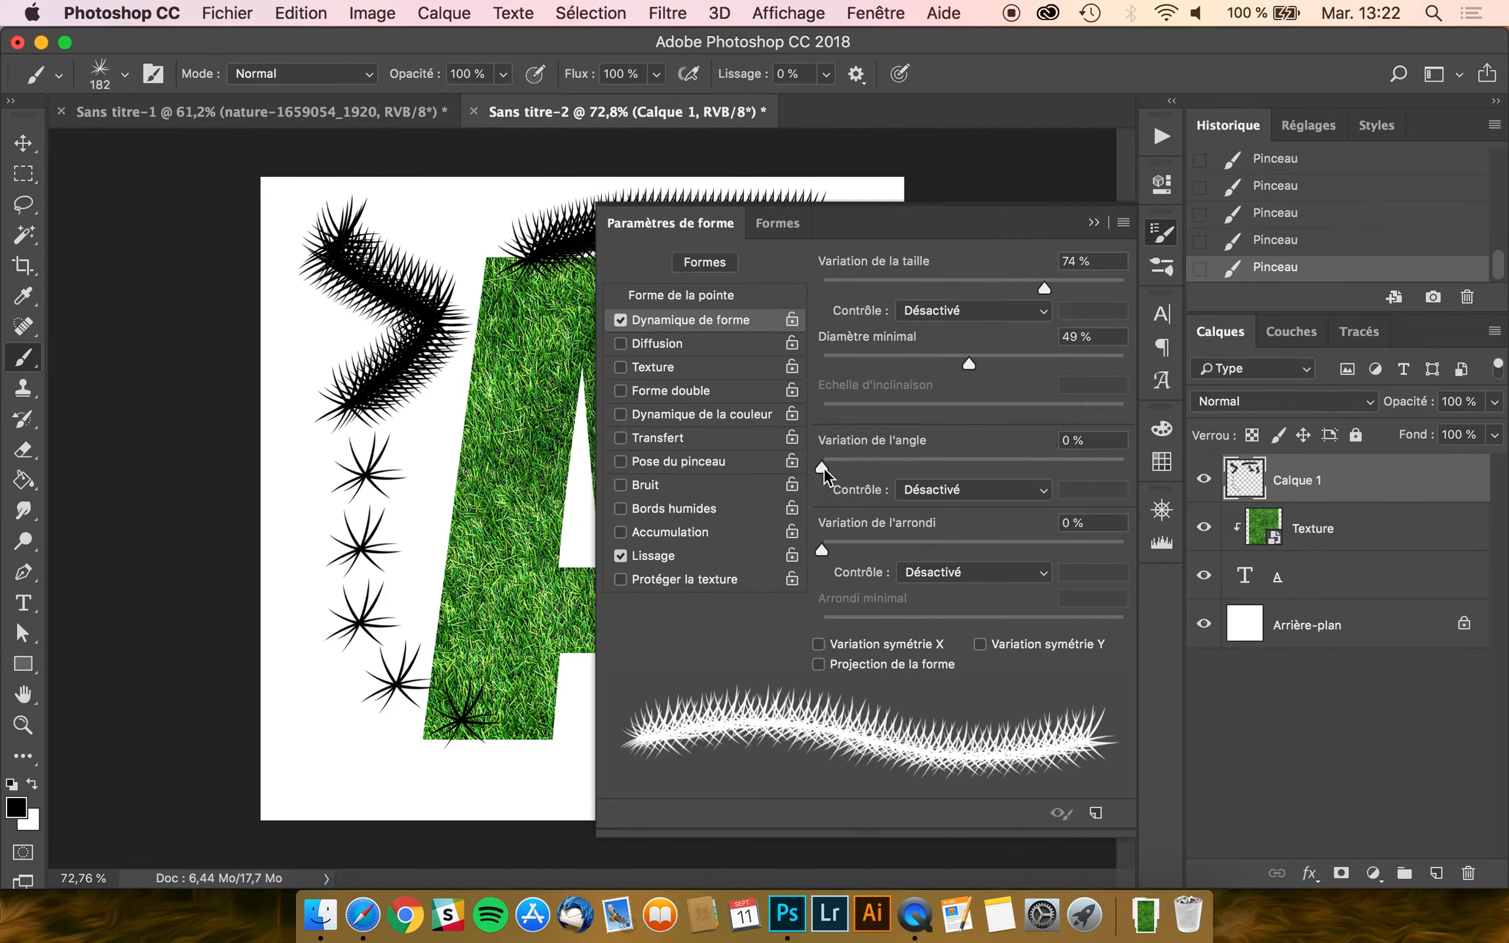
left_click_drag(822, 467, 1216, 463)
left_click(683, 222)
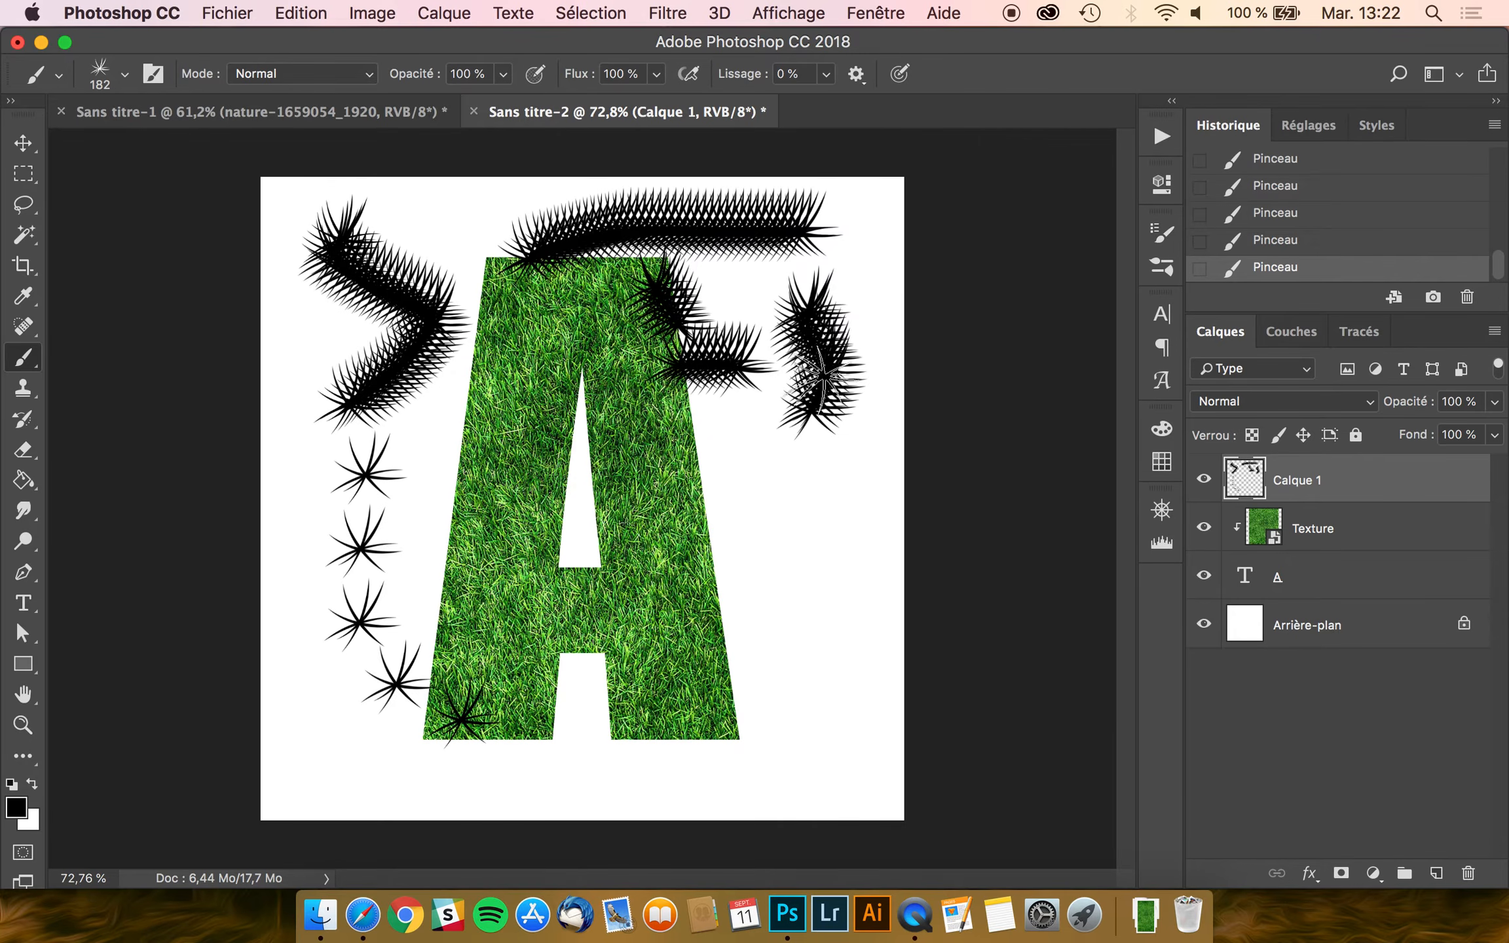
- Paint a test stroke with the randomised brush in the white area beside the letter and delete the test layer
mouse_move(768, 473)
left_mouse_down()
mouse_move(798, 555)
mouse_move(783, 649)
mouse_move(776, 491)
mouse_move(826, 580)
mouse_move(809, 545)
mouse_move(834, 503)
mouse_move(824, 565)
mouse_move(801, 571)
mouse_move(785, 623)
left_mouse_up()
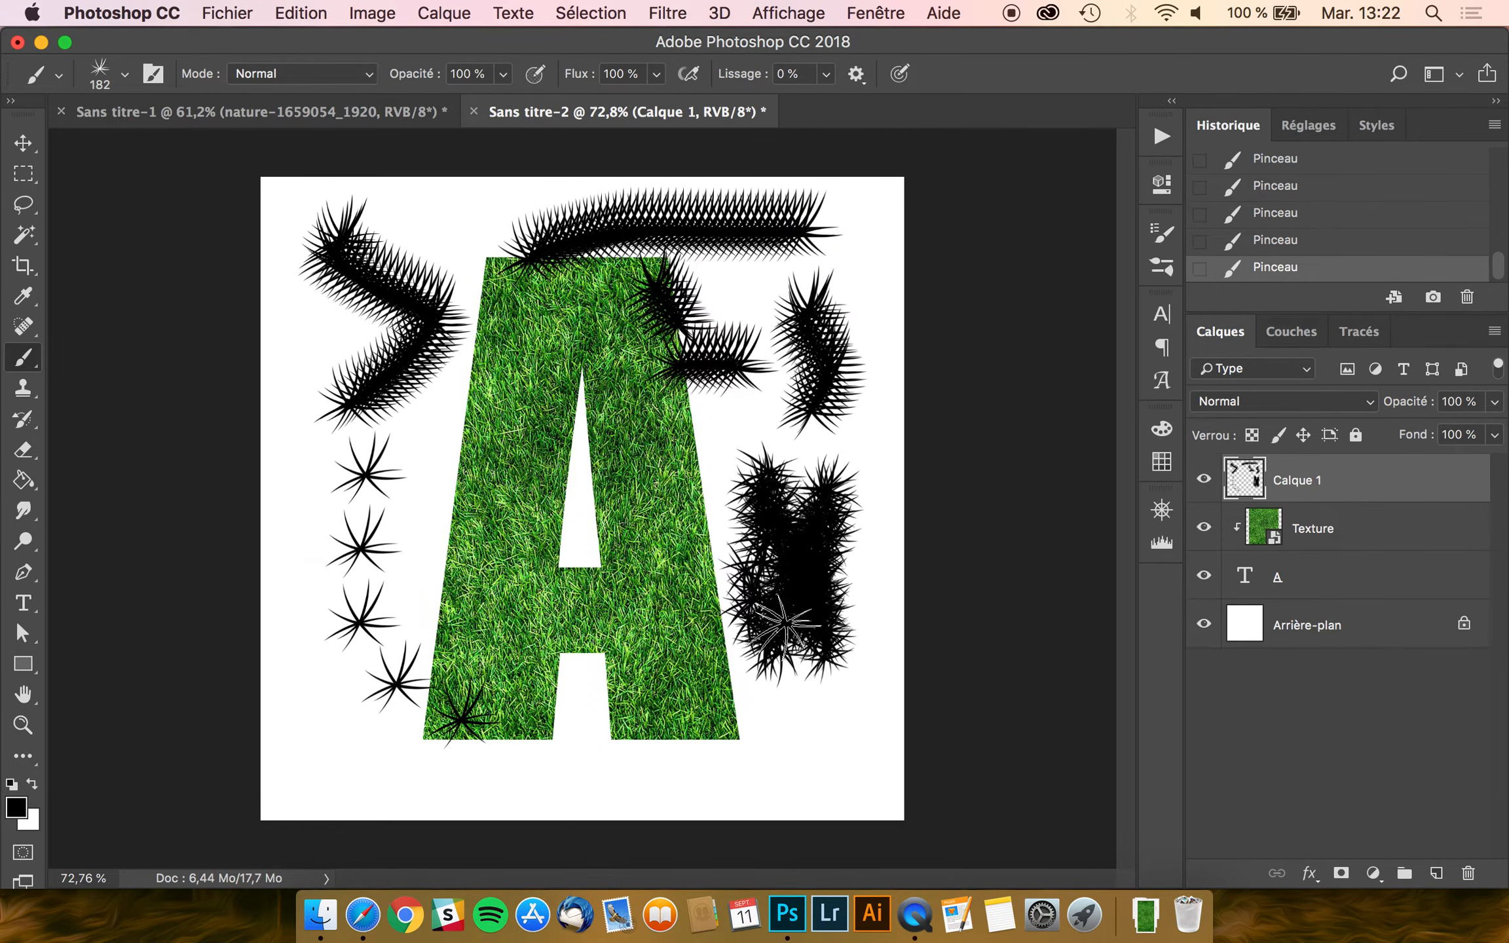
key("BackSpace")
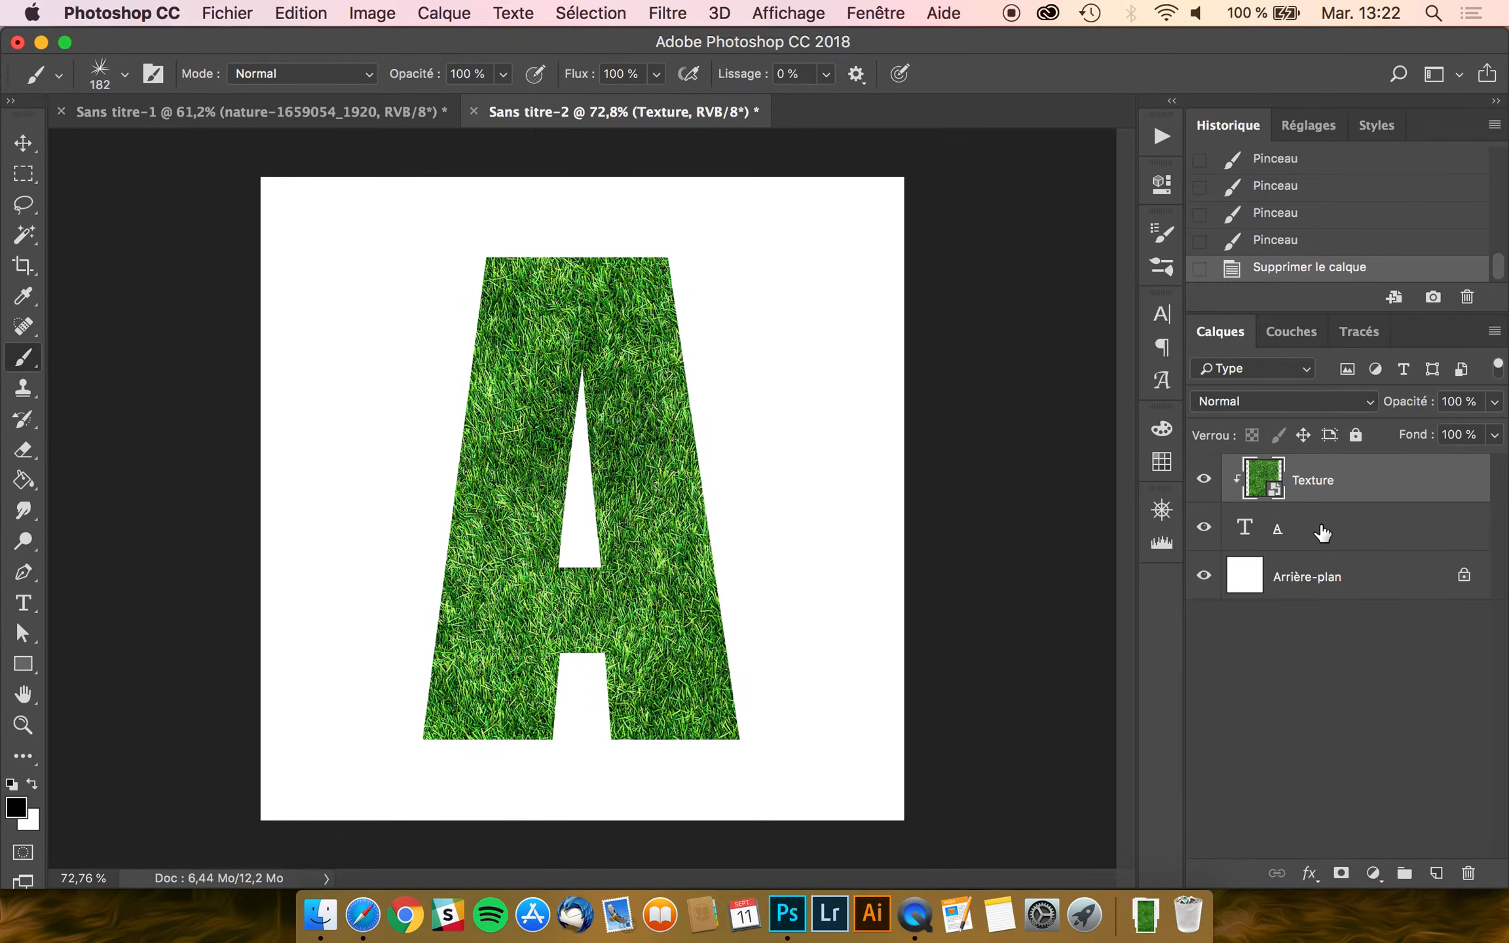
- Rasterize the A text layer beneath the grass texture
left_click(1322, 533)
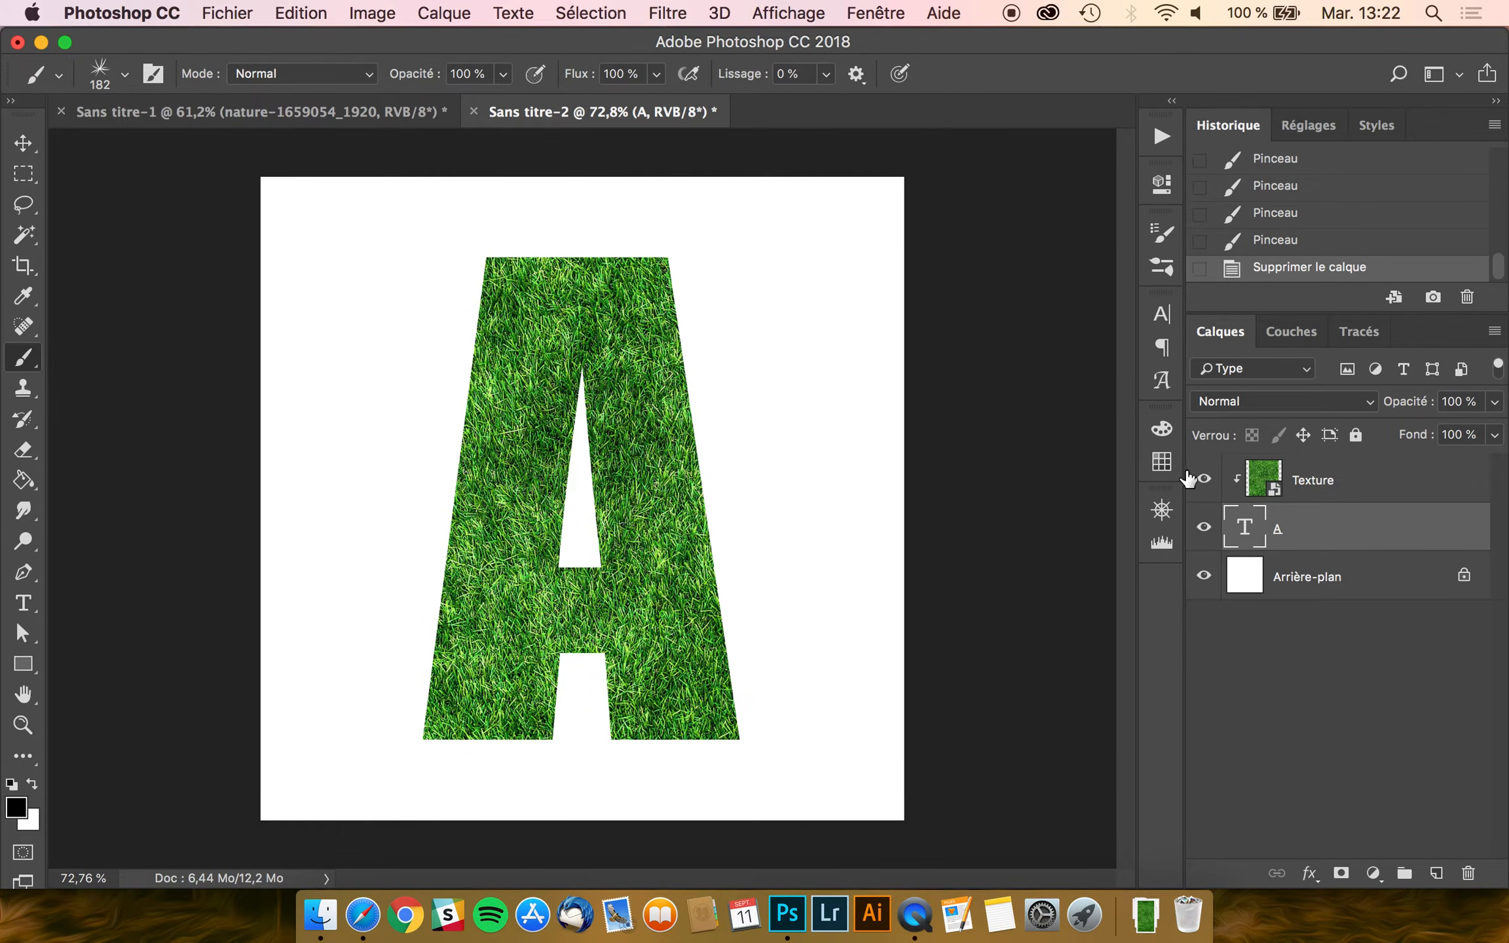
right_click(1332, 535)
scroll(1211, 765, "down", 5)
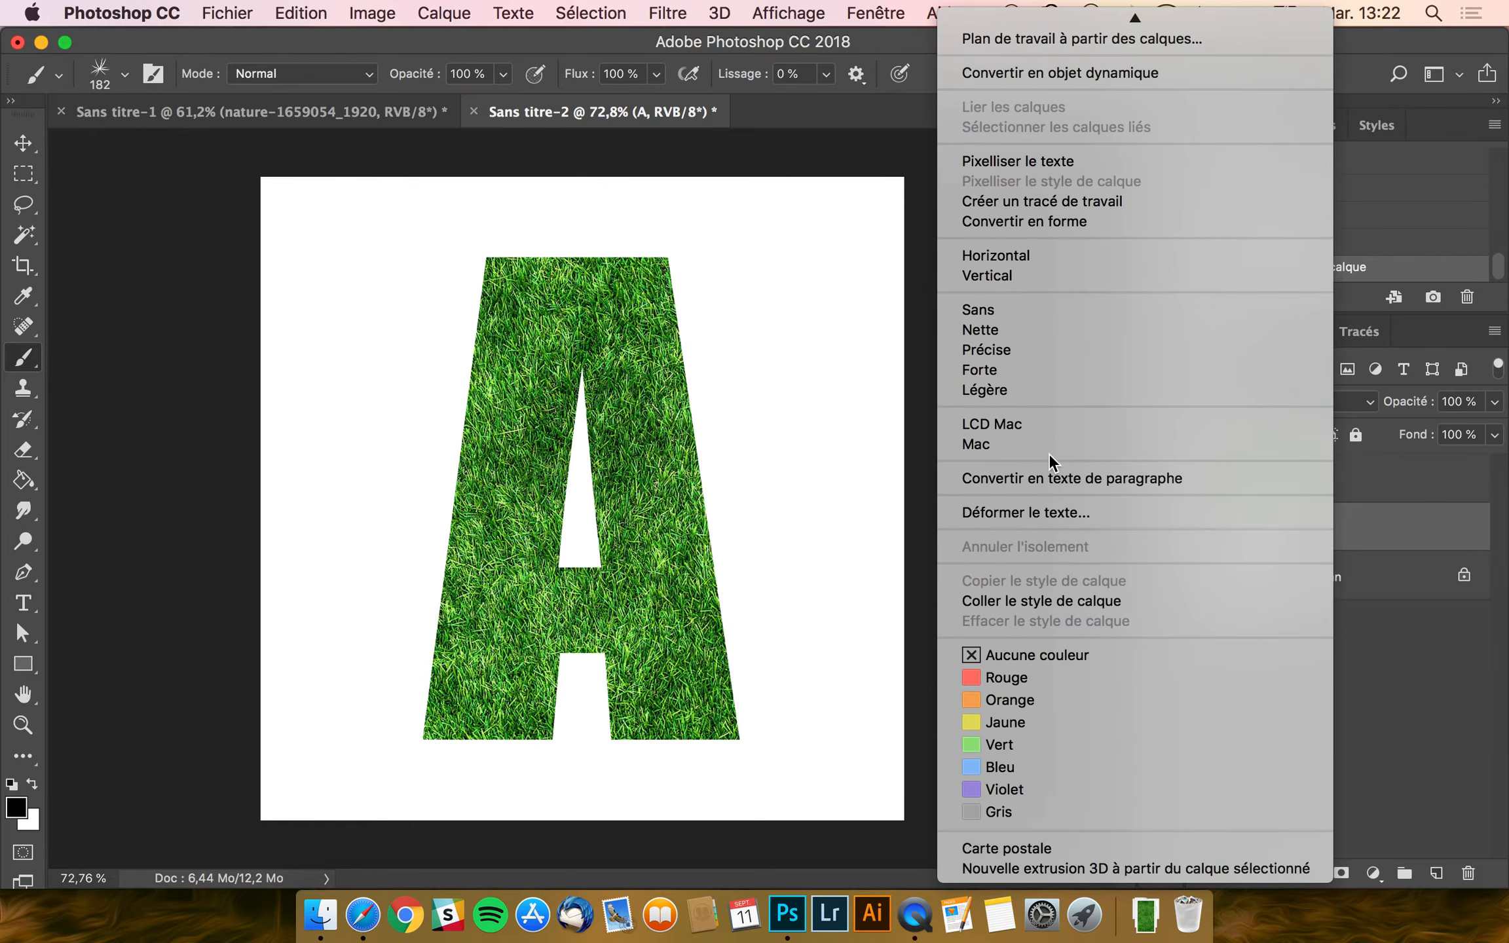
left_click(1007, 162)
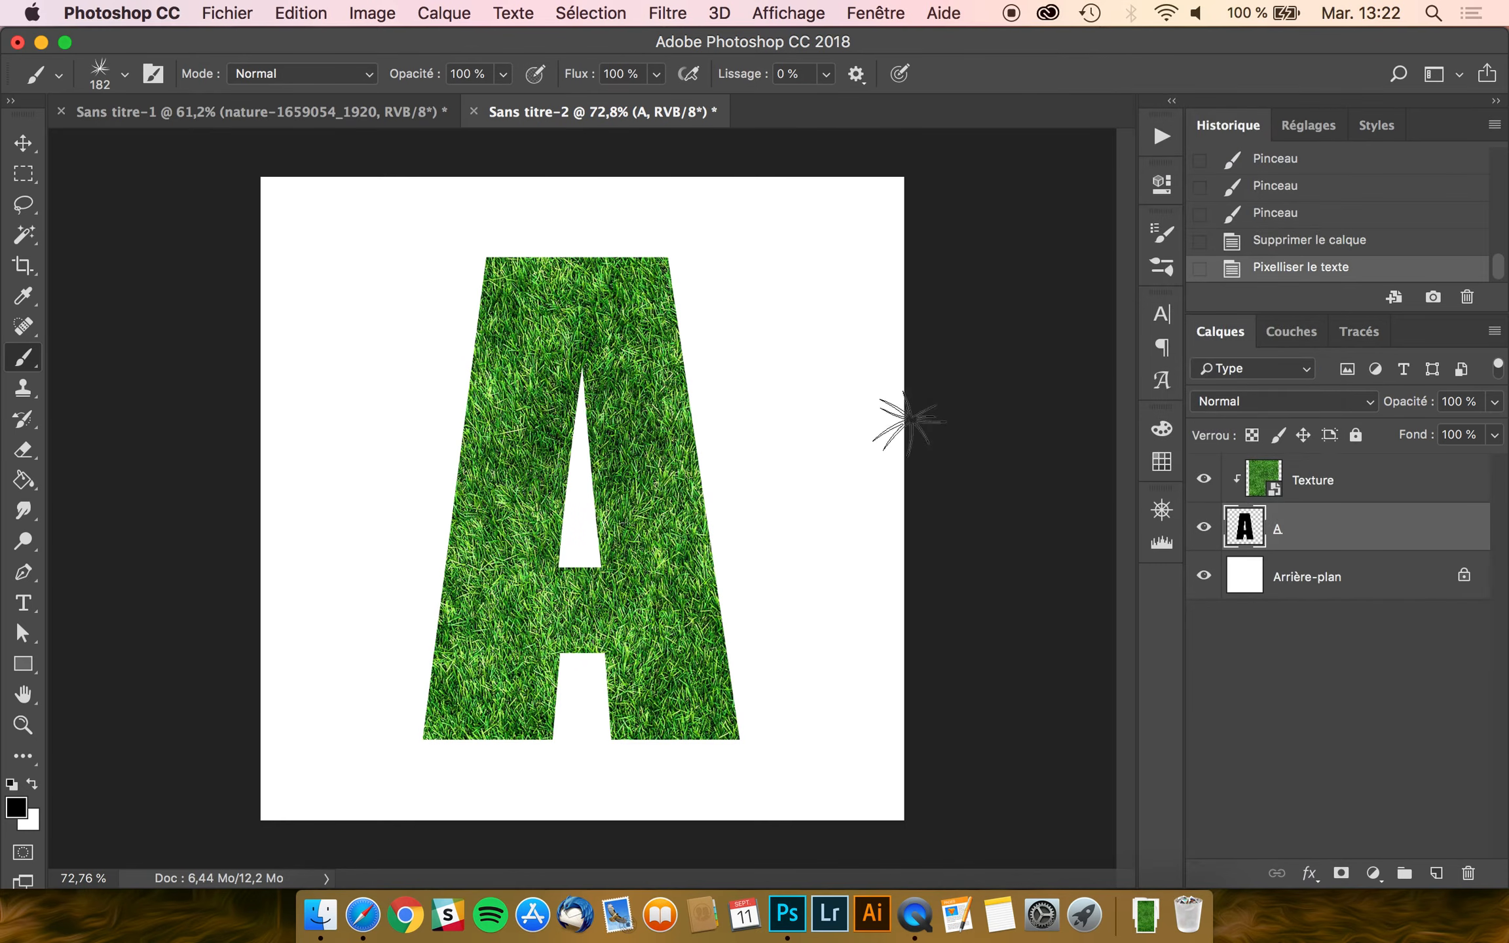
- Try a 182 px grass-brush stroke down the left edge of the letter on the A layer and undo it
mouse_move(509, 289)
left_mouse_down()
mouse_move(484, 273)
mouse_move(478, 296)
mouse_move(461, 521)
mouse_move(464, 335)
mouse_move(477, 292)
mouse_move(449, 550)
left_mouse_up()
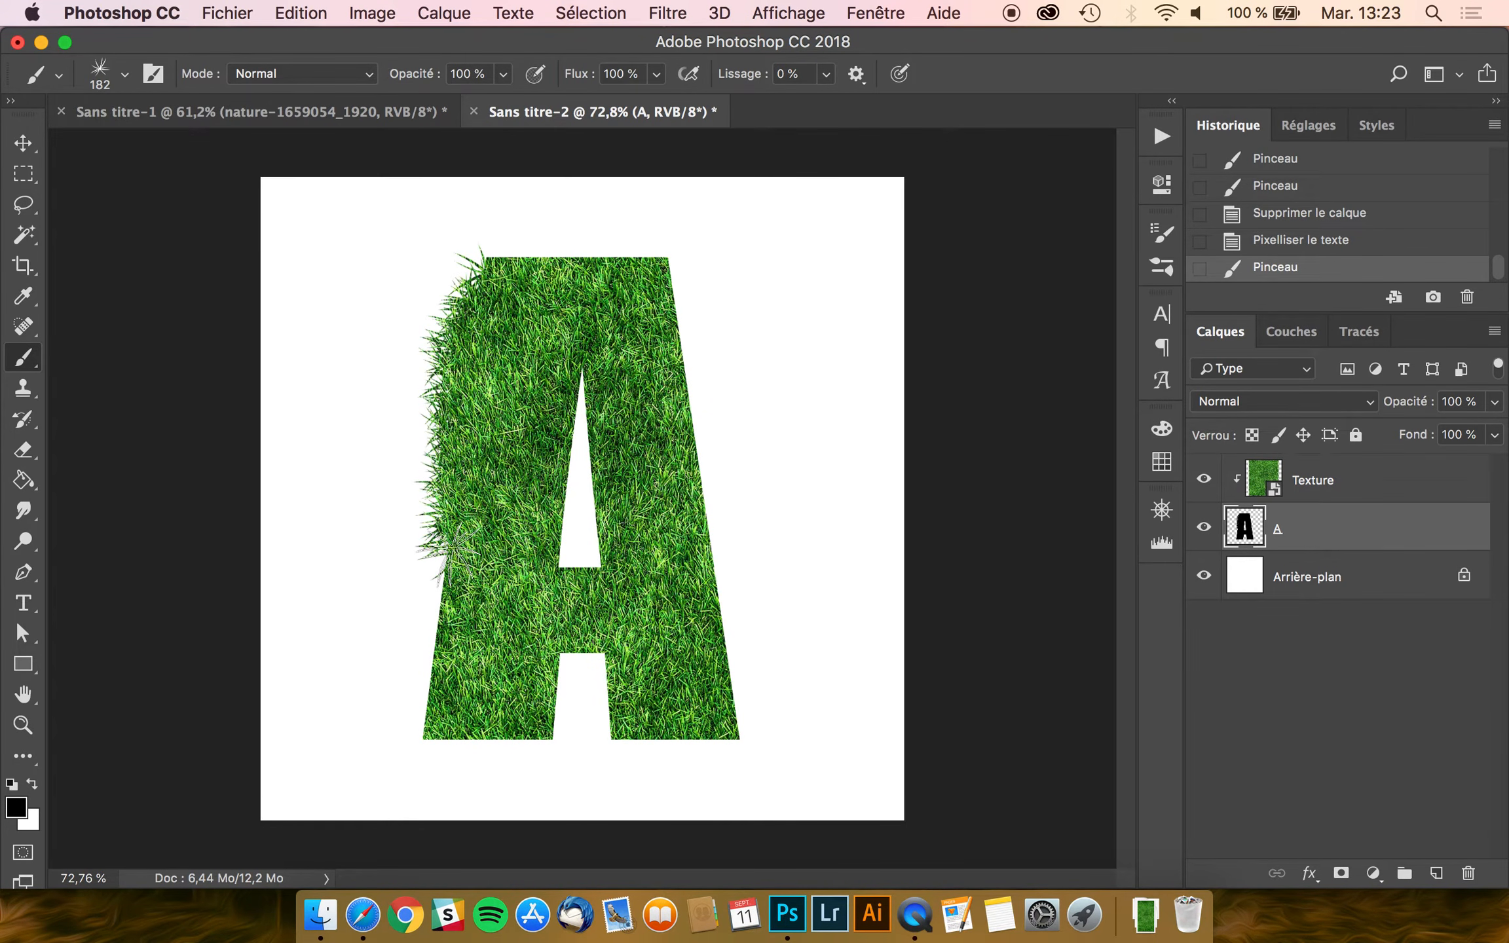
key("super+z")
left_click_drag(504, 319, 470, 313)
- Reduce the grass brush size to 100 px
left_click(125, 73)
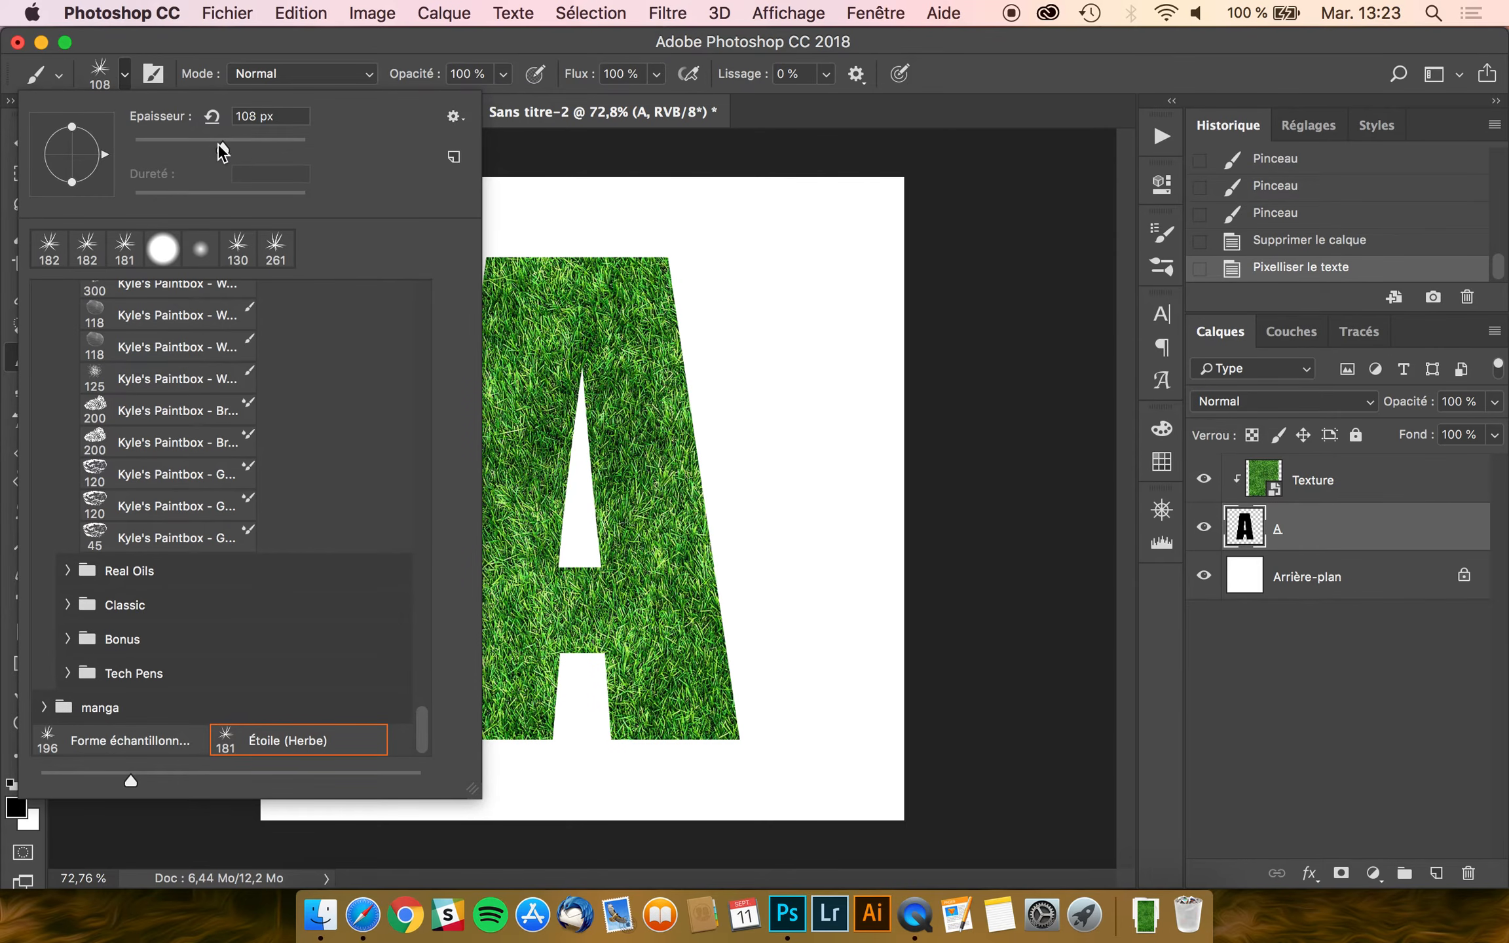
left_click_drag(217, 143, 220, 143)
left_click(252, 50)
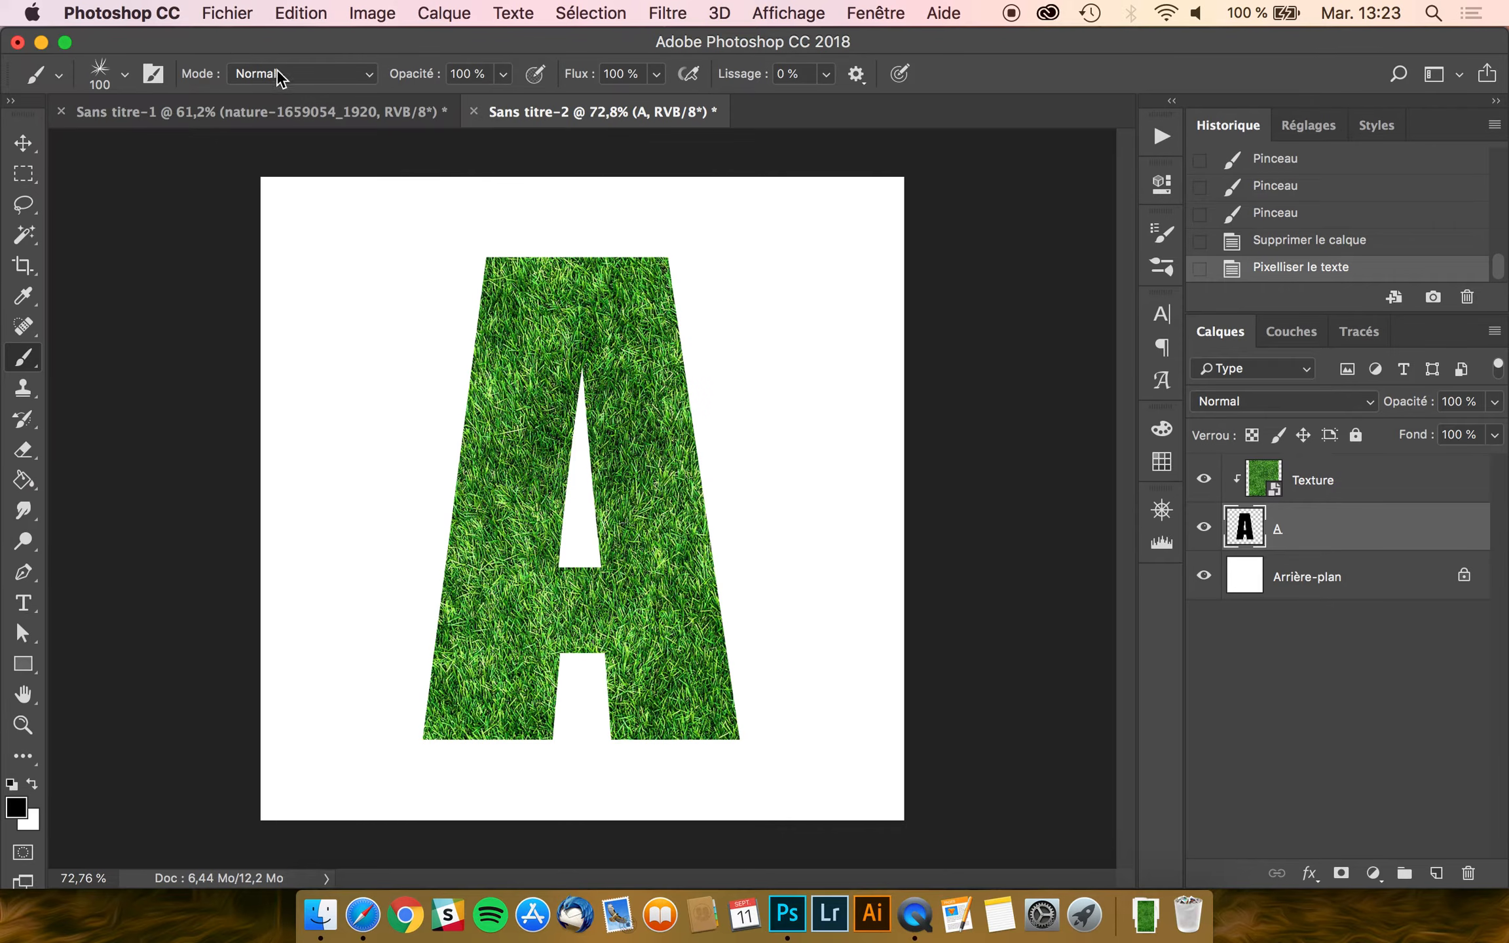
mouse_move(498, 253)
left_mouse_down()
mouse_move(471, 314)
mouse_move(463, 459)
left_mouse_up()
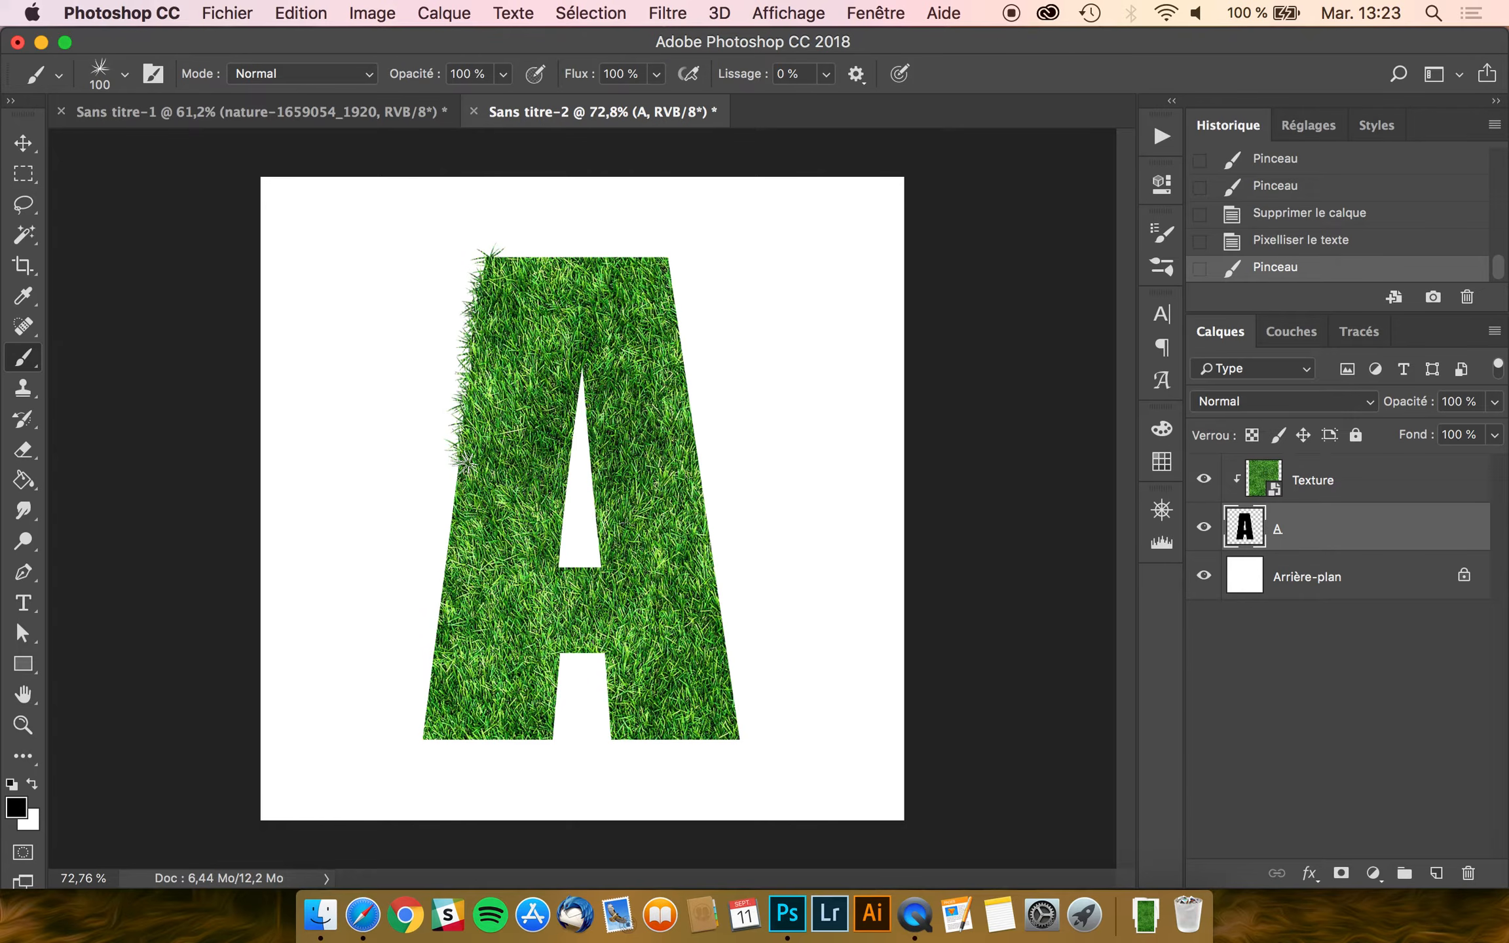
key("super+z")
mouse_move(486, 259)
left_mouse_down()
mouse_move(468, 316)
mouse_move(473, 484)
left_mouse_up()
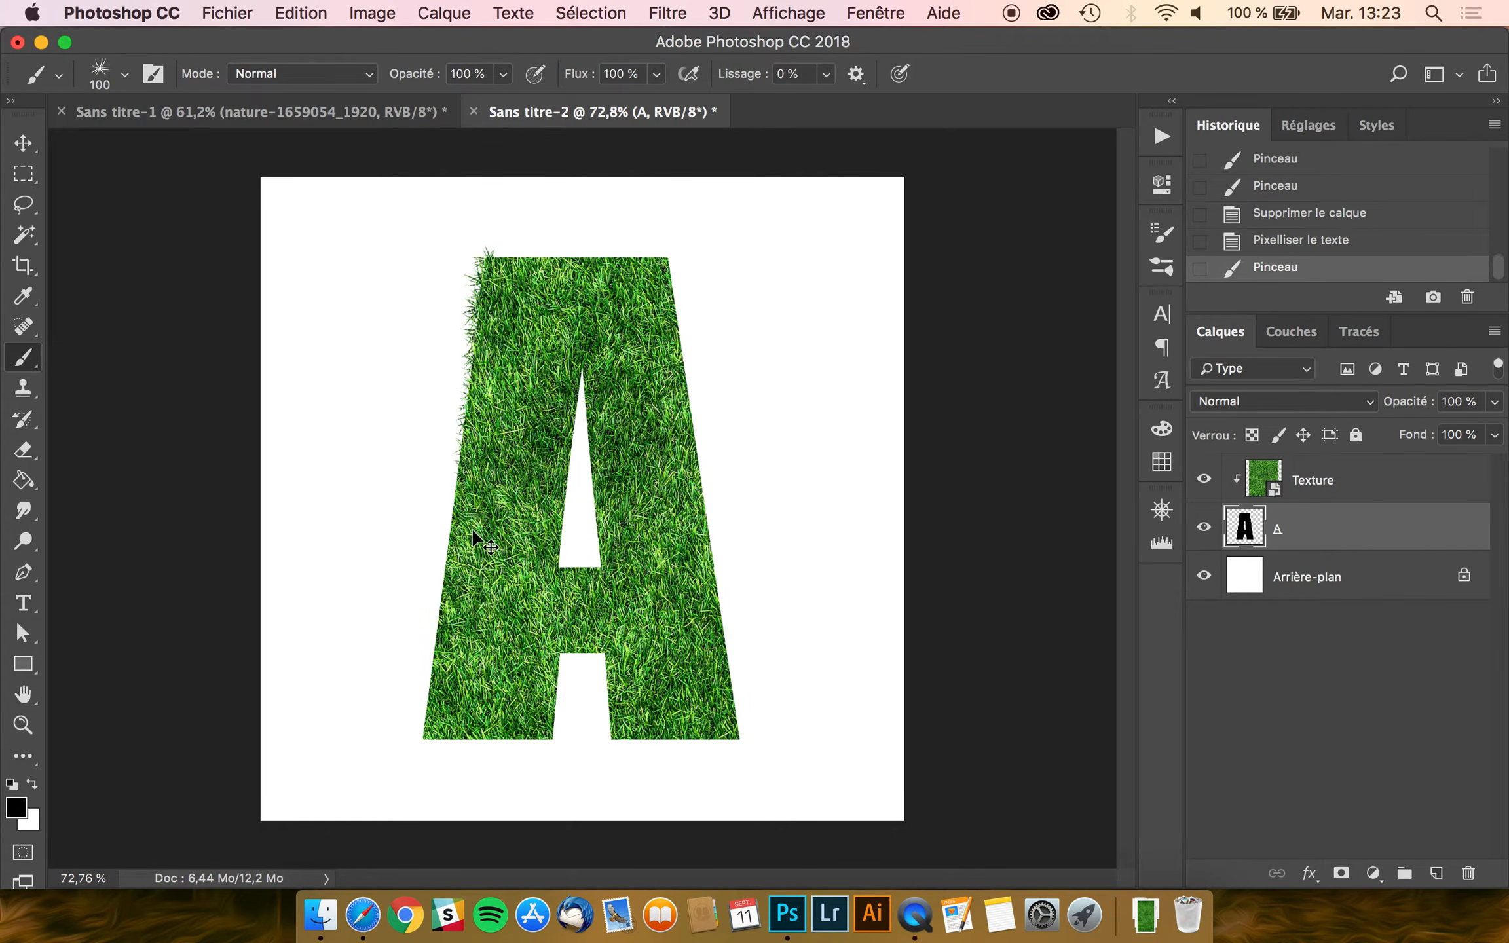
key("super+z")
- Paint straight grass strokes along the A's full left outer edge and along the bottom edge of its left leg
left_click(486, 259)
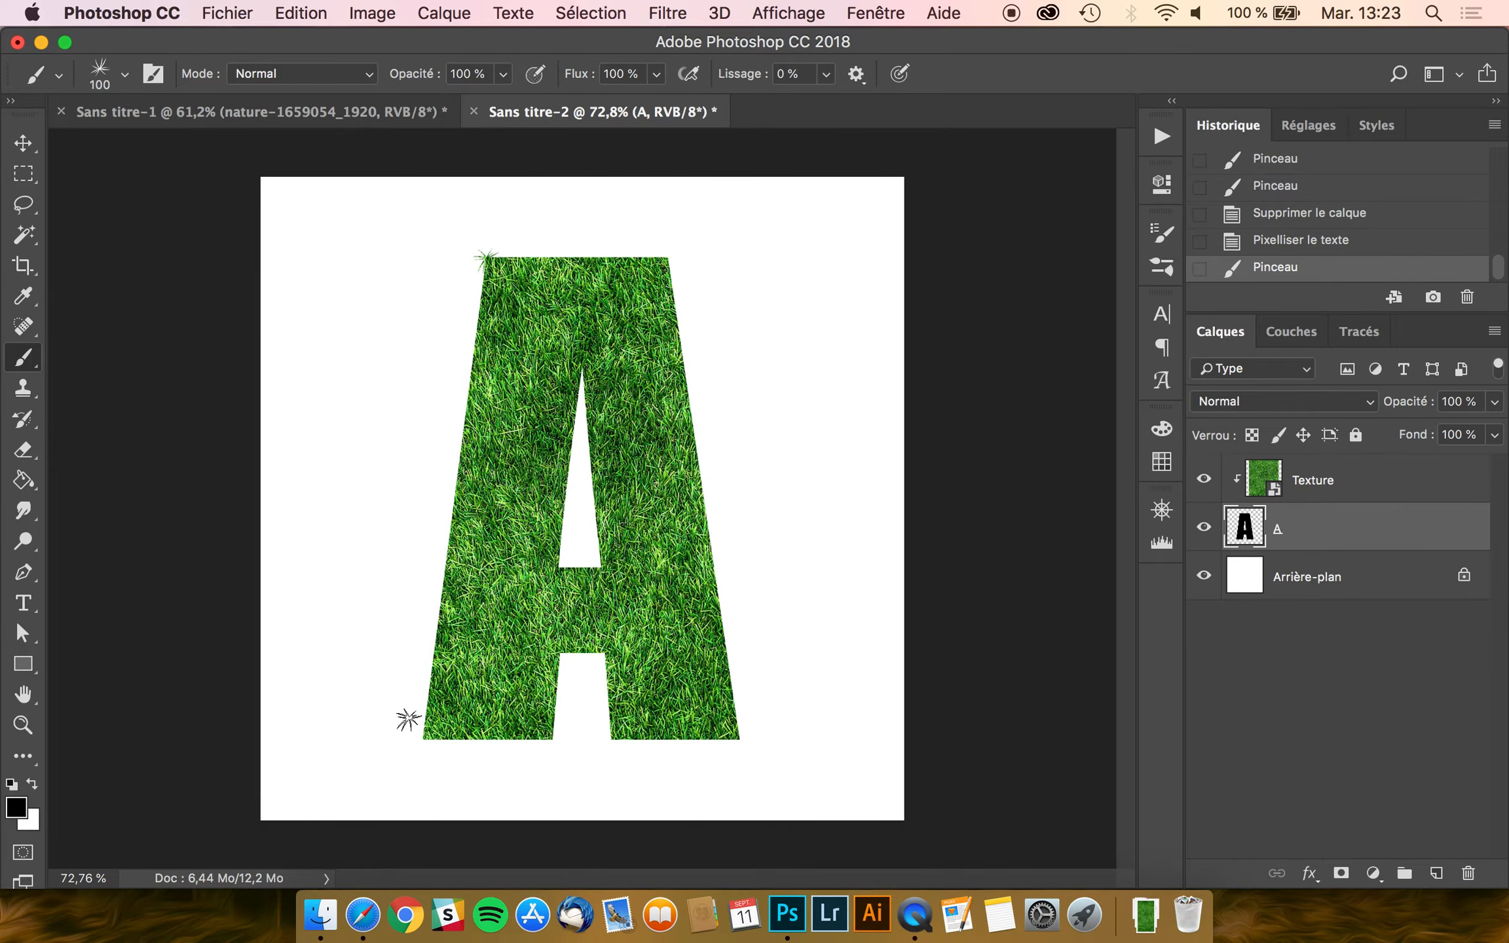
left_click(424, 737, "shift")
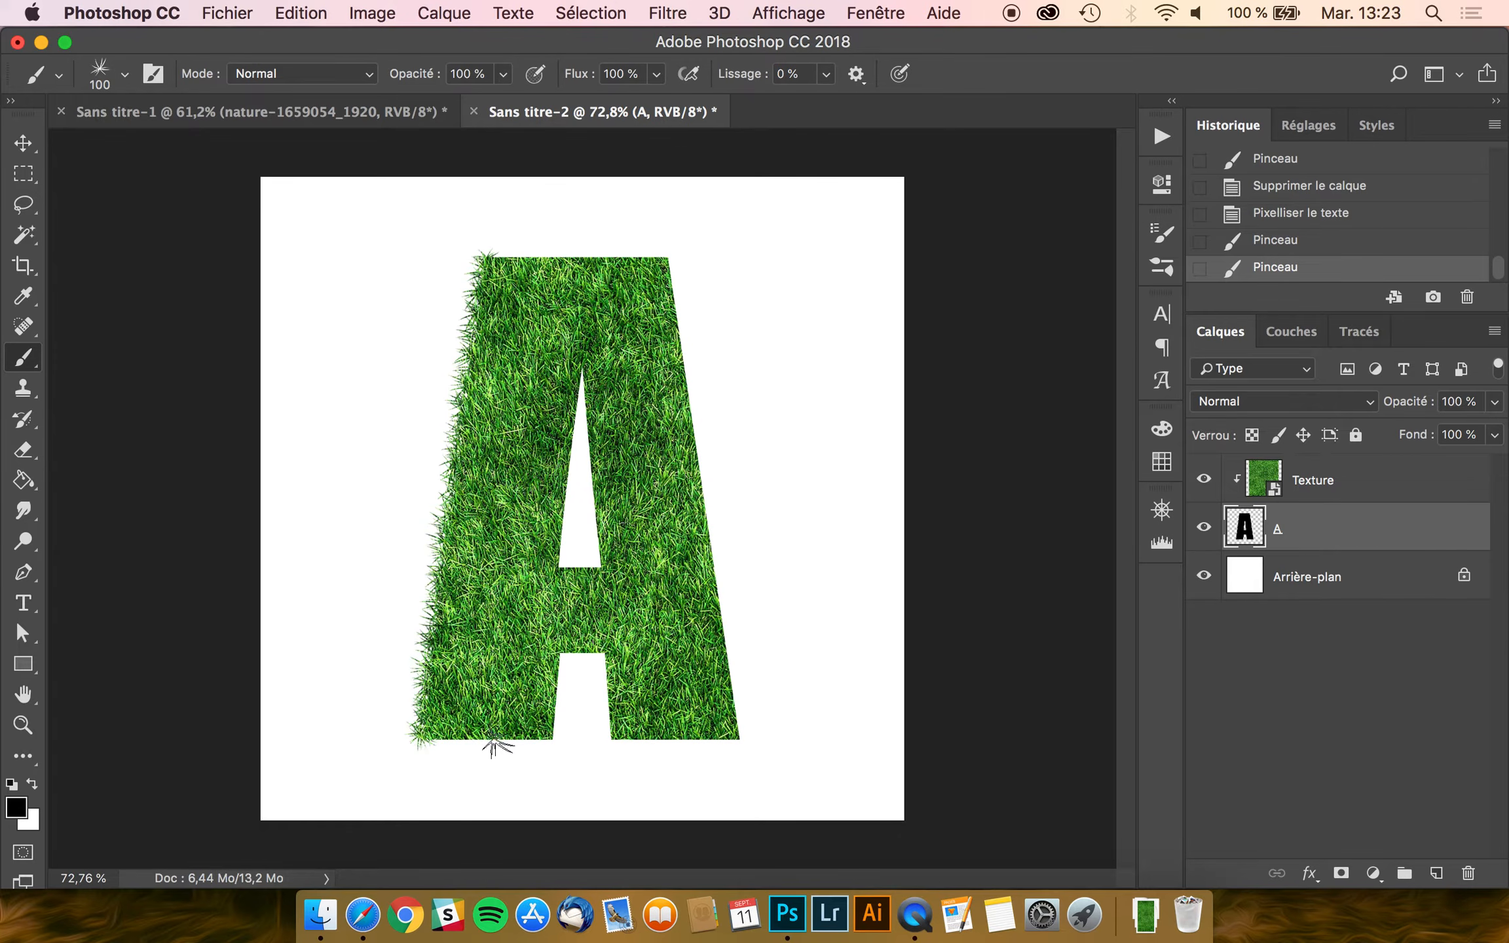
left_click(554, 739, "shift")
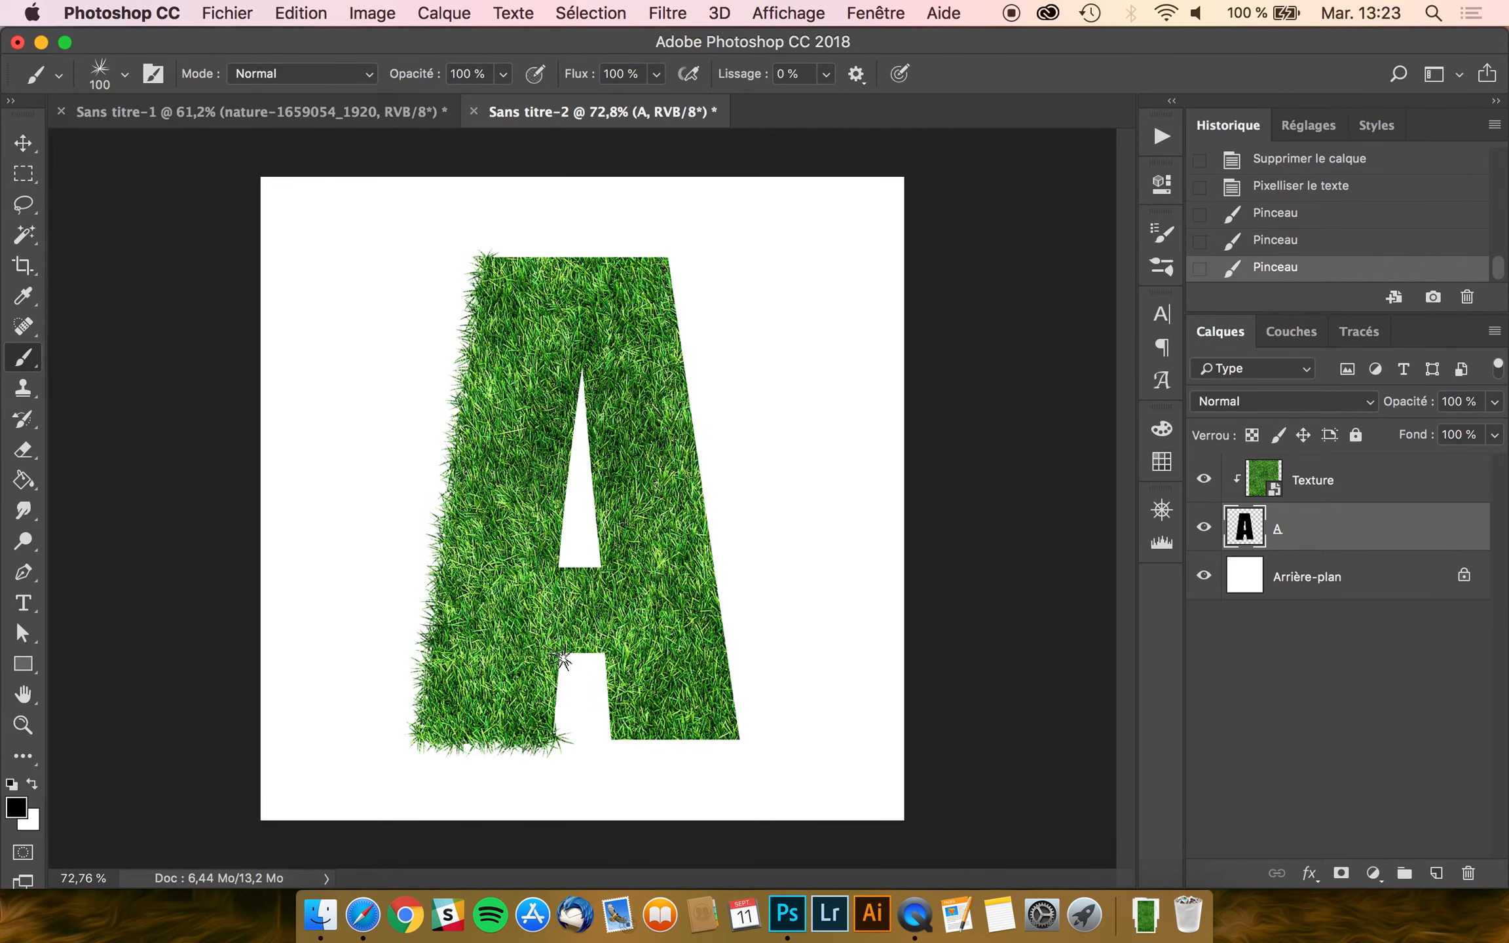
key("super+z")
left_click(552, 739)
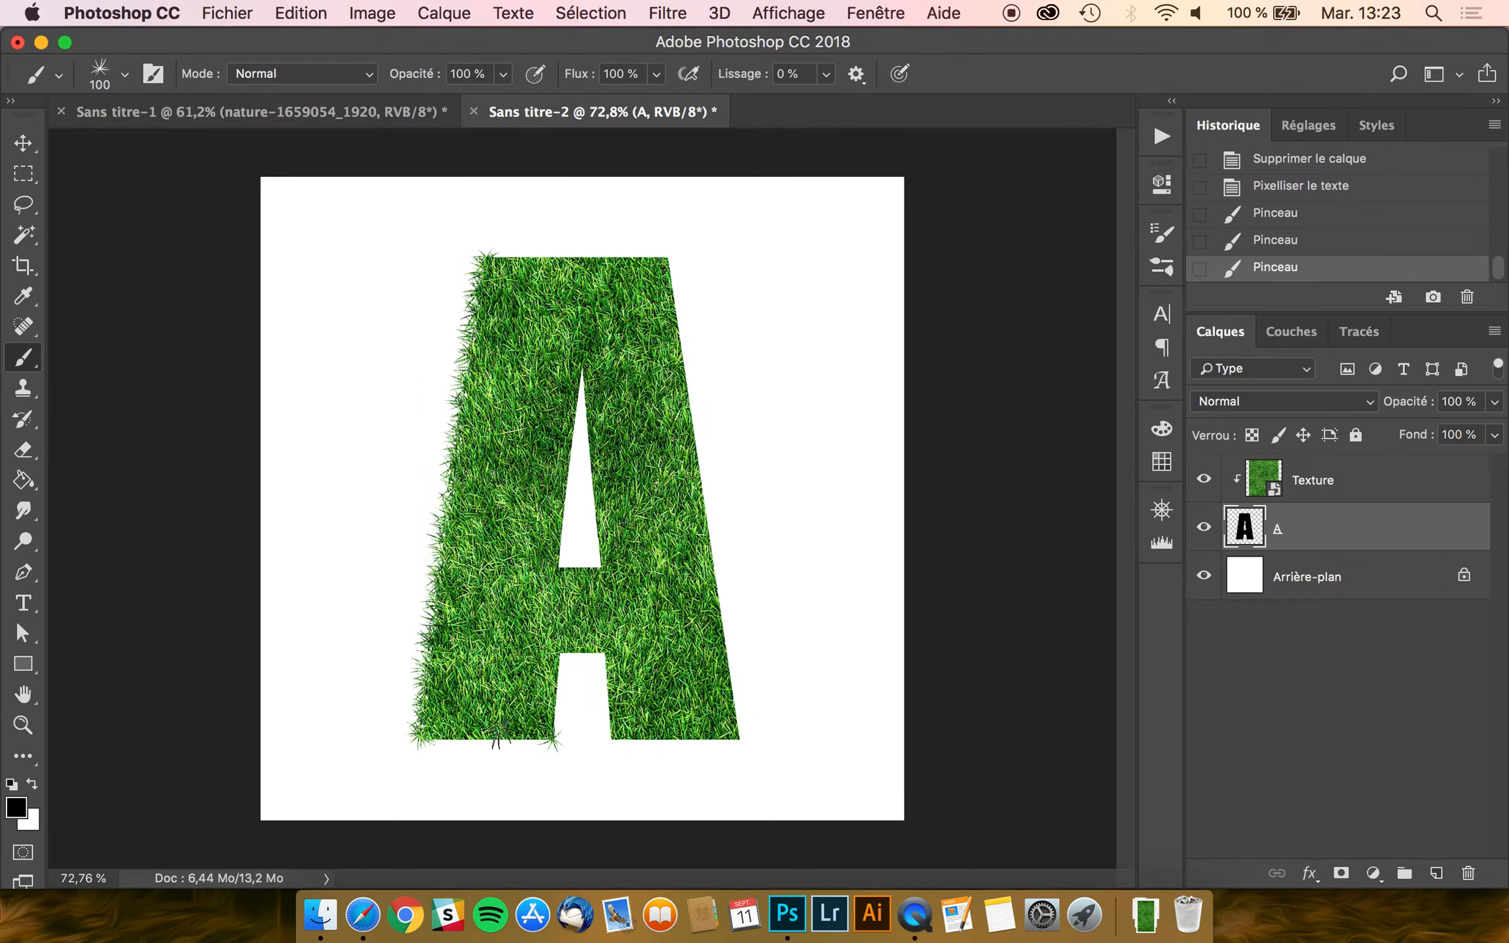
left_click(421, 737, "shift")
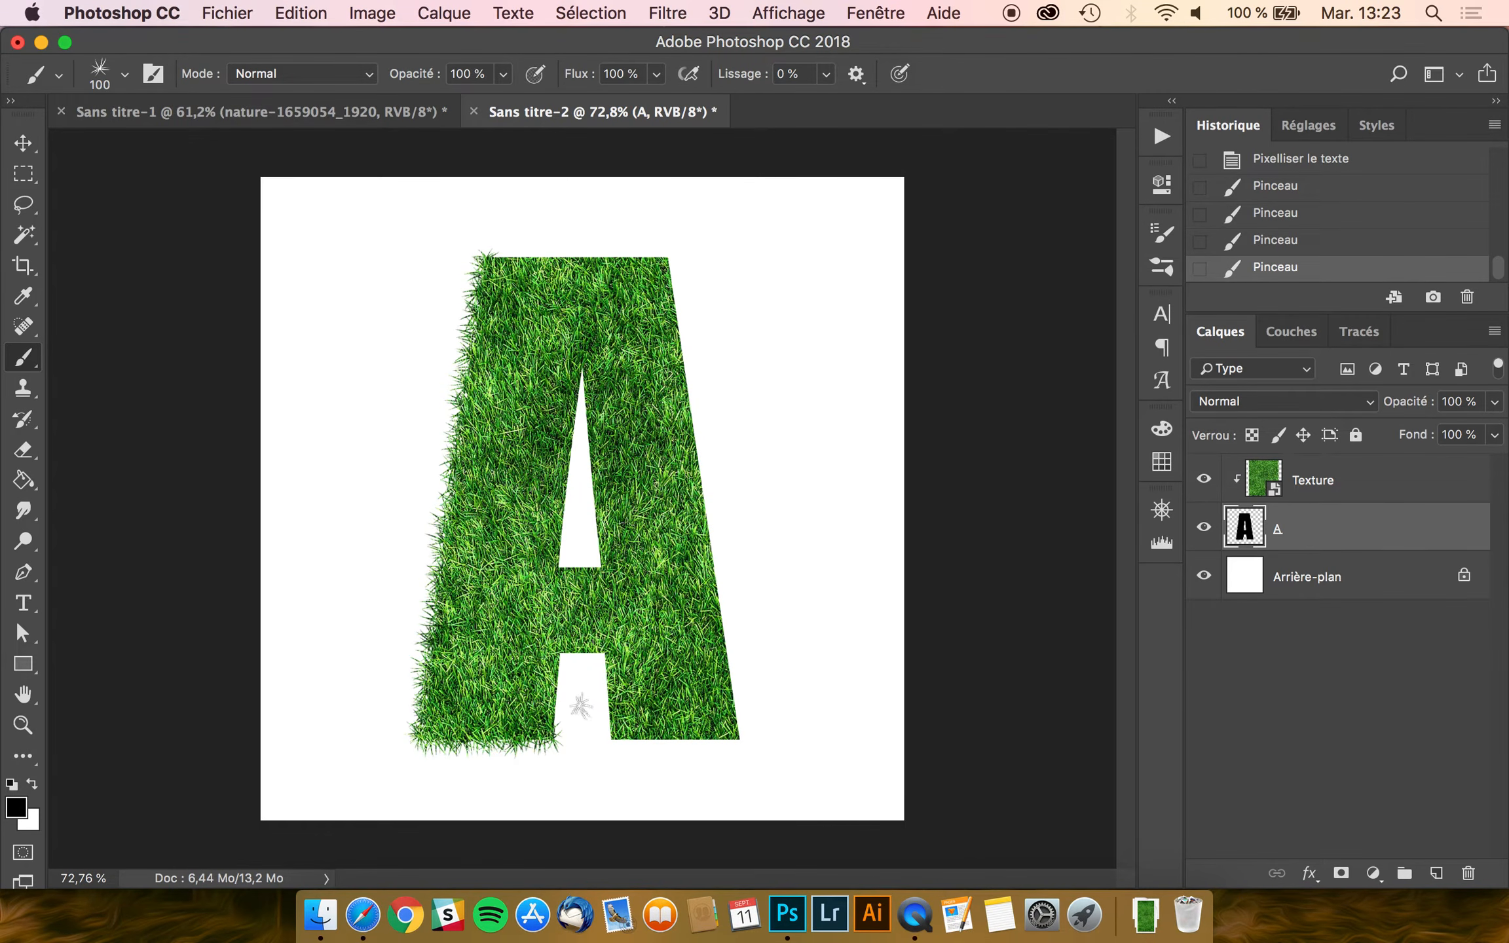
- Paint straight grass strokes around the notch between the legs and along the bottom edge of the right leg
left_click(551, 737)
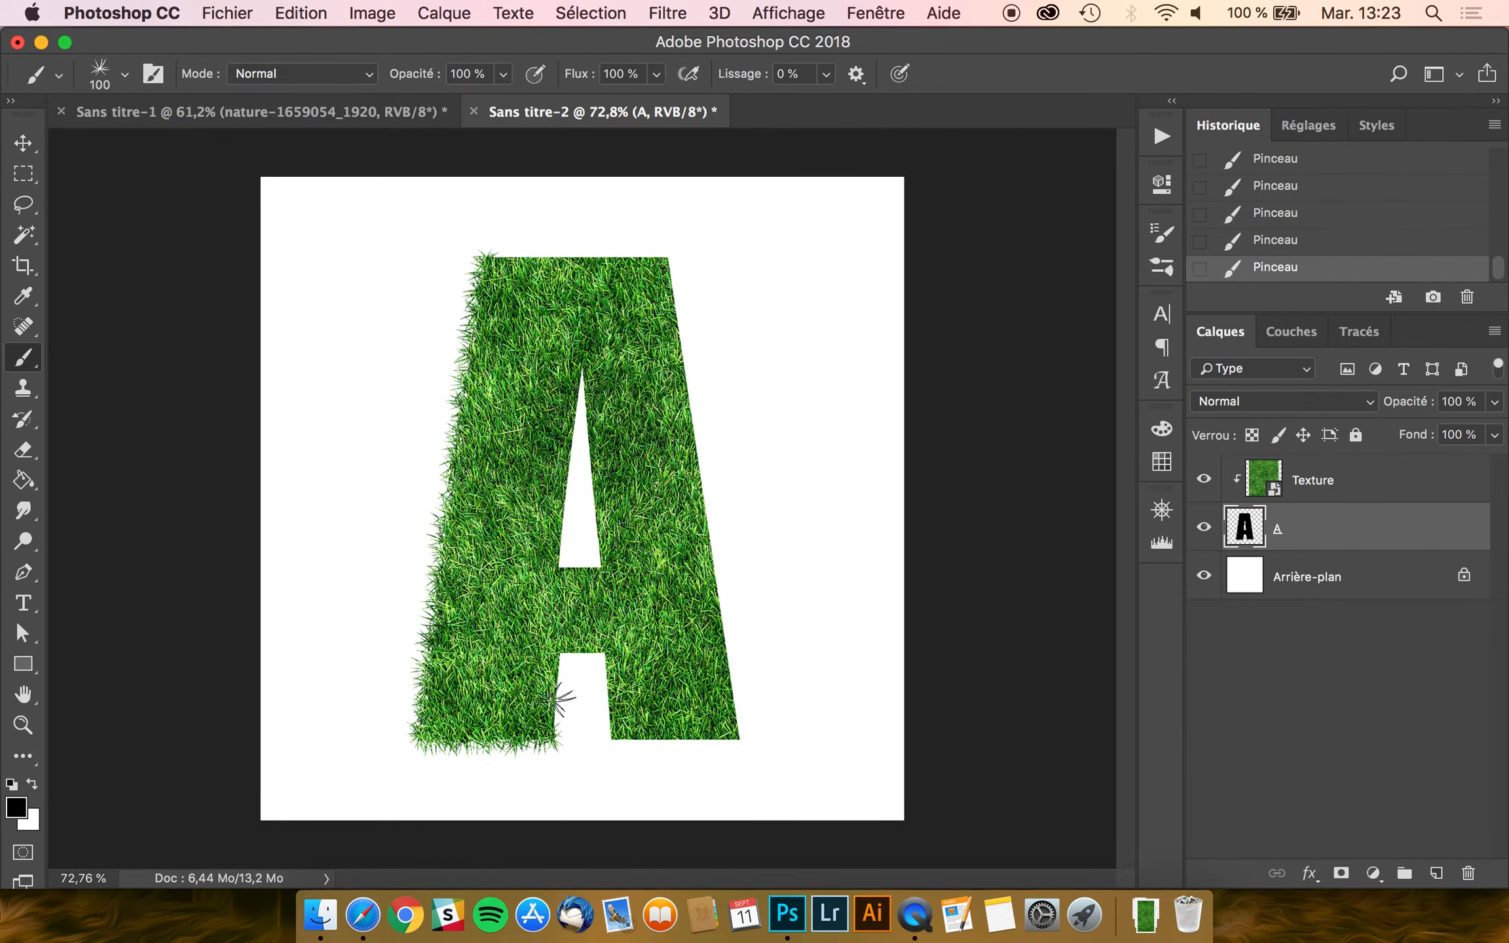
left_click(561, 655, "shift")
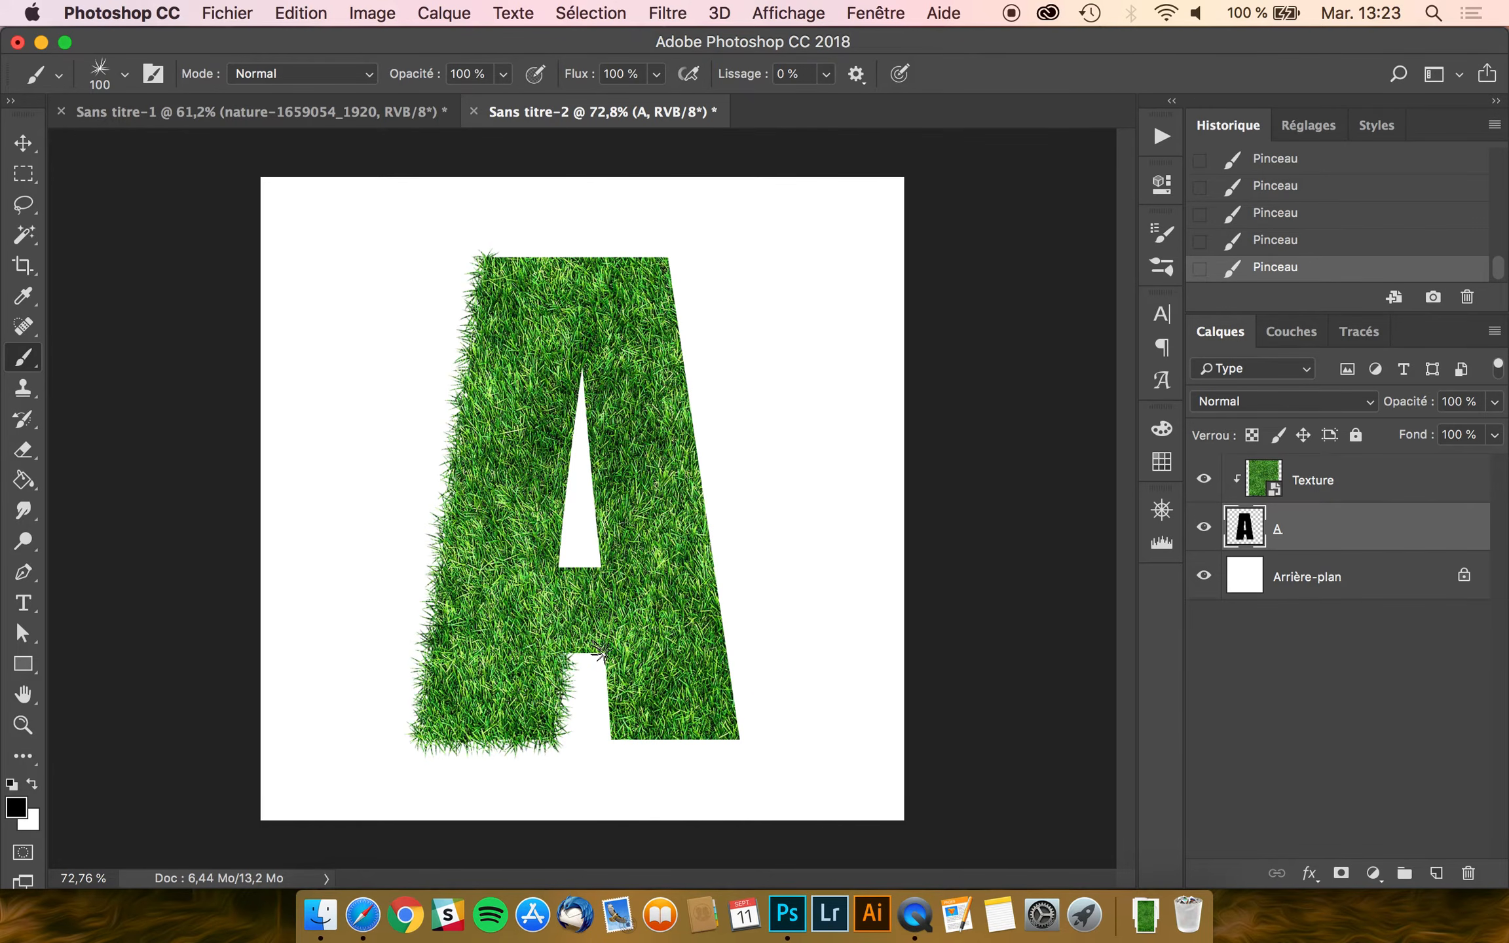
left_click(609, 733, "shift")
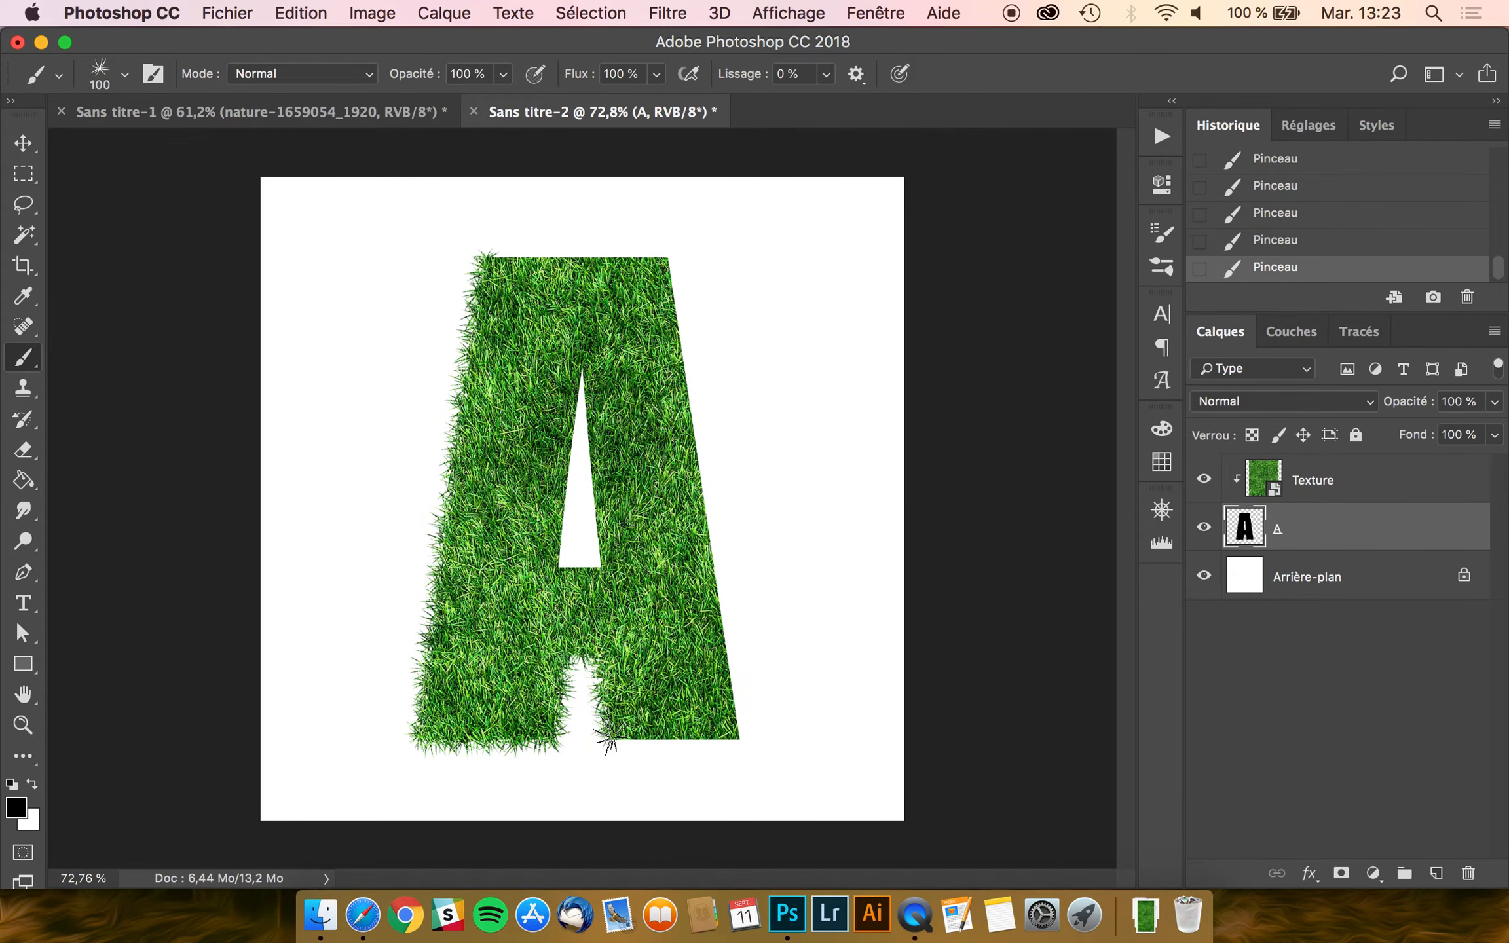
left_click(740, 735, "shift")
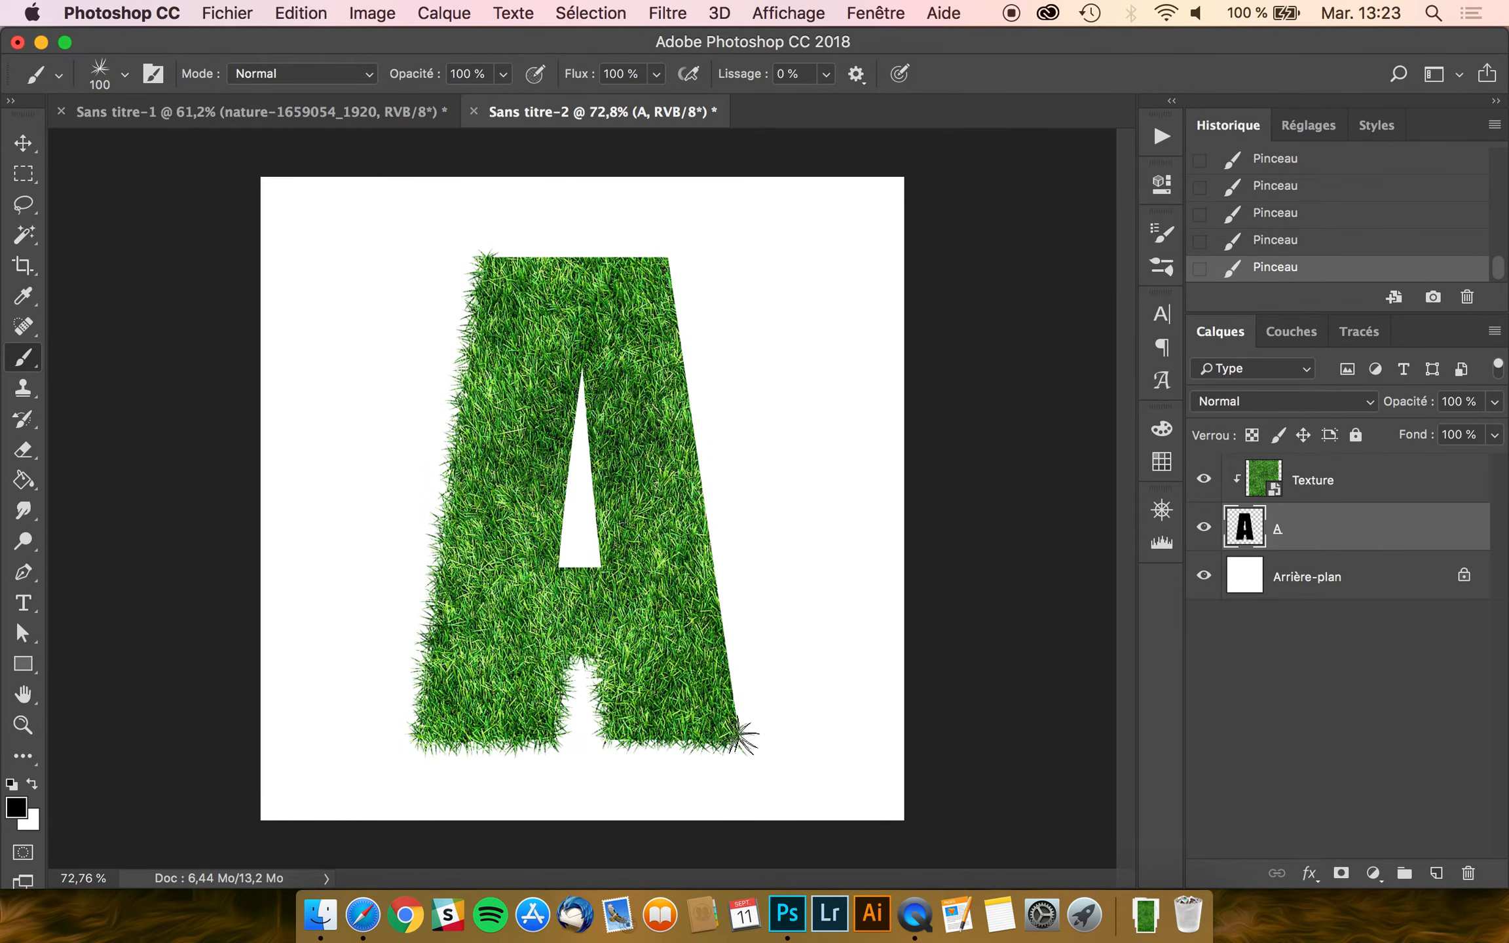
- Paint straight grass strokes along the right outer edge and top edge, with a second pass over the top, right and right-leg bottom edges
left_click(668, 260, "shift")
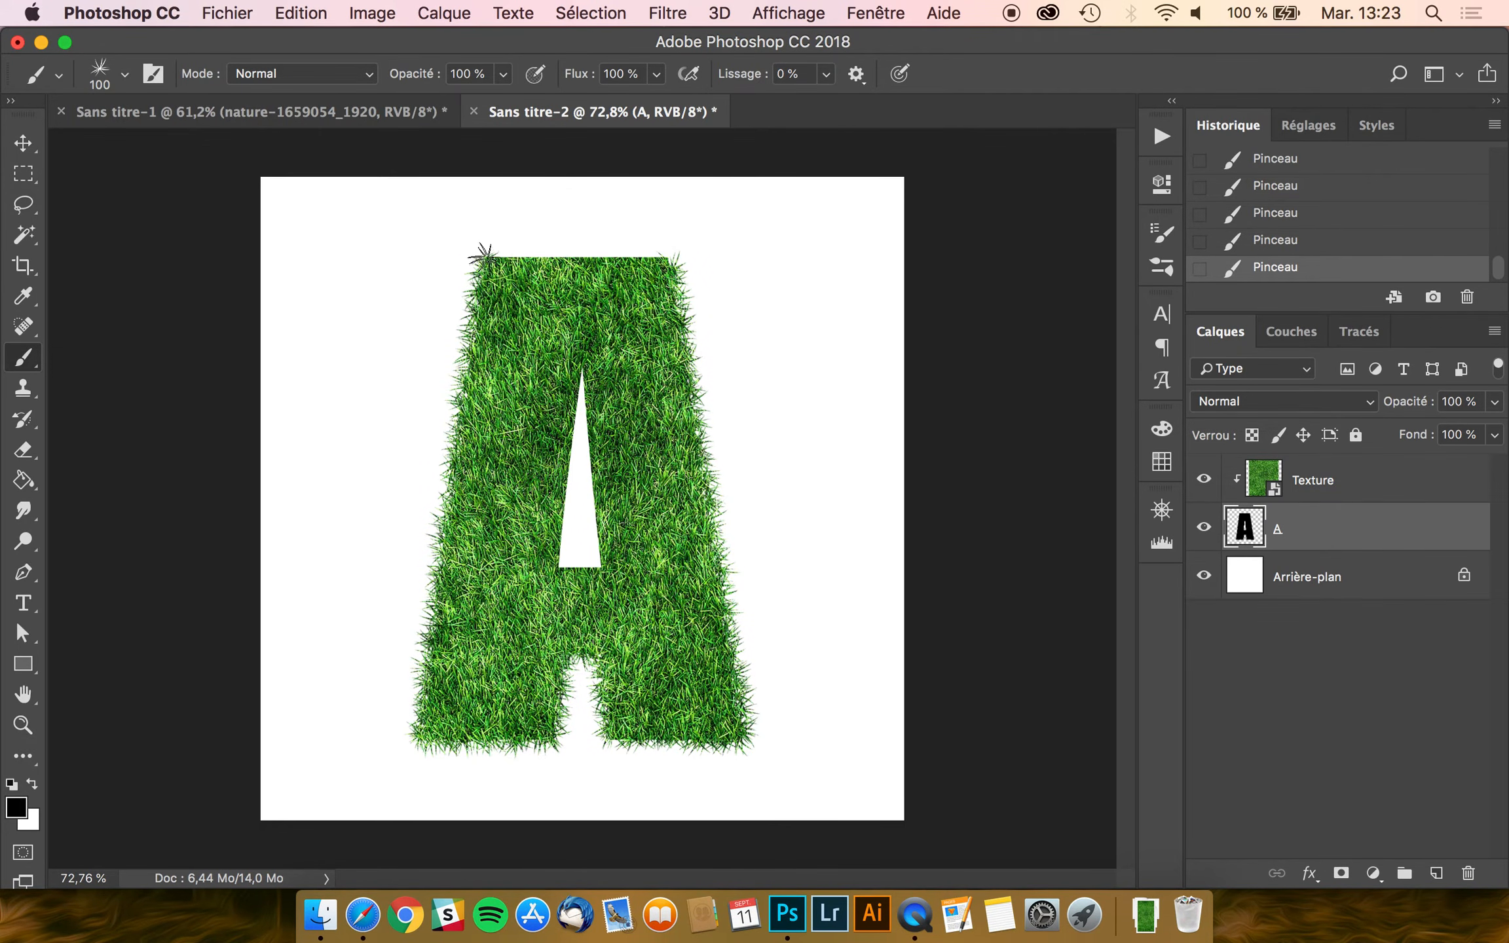
left_click(485, 260, "shift")
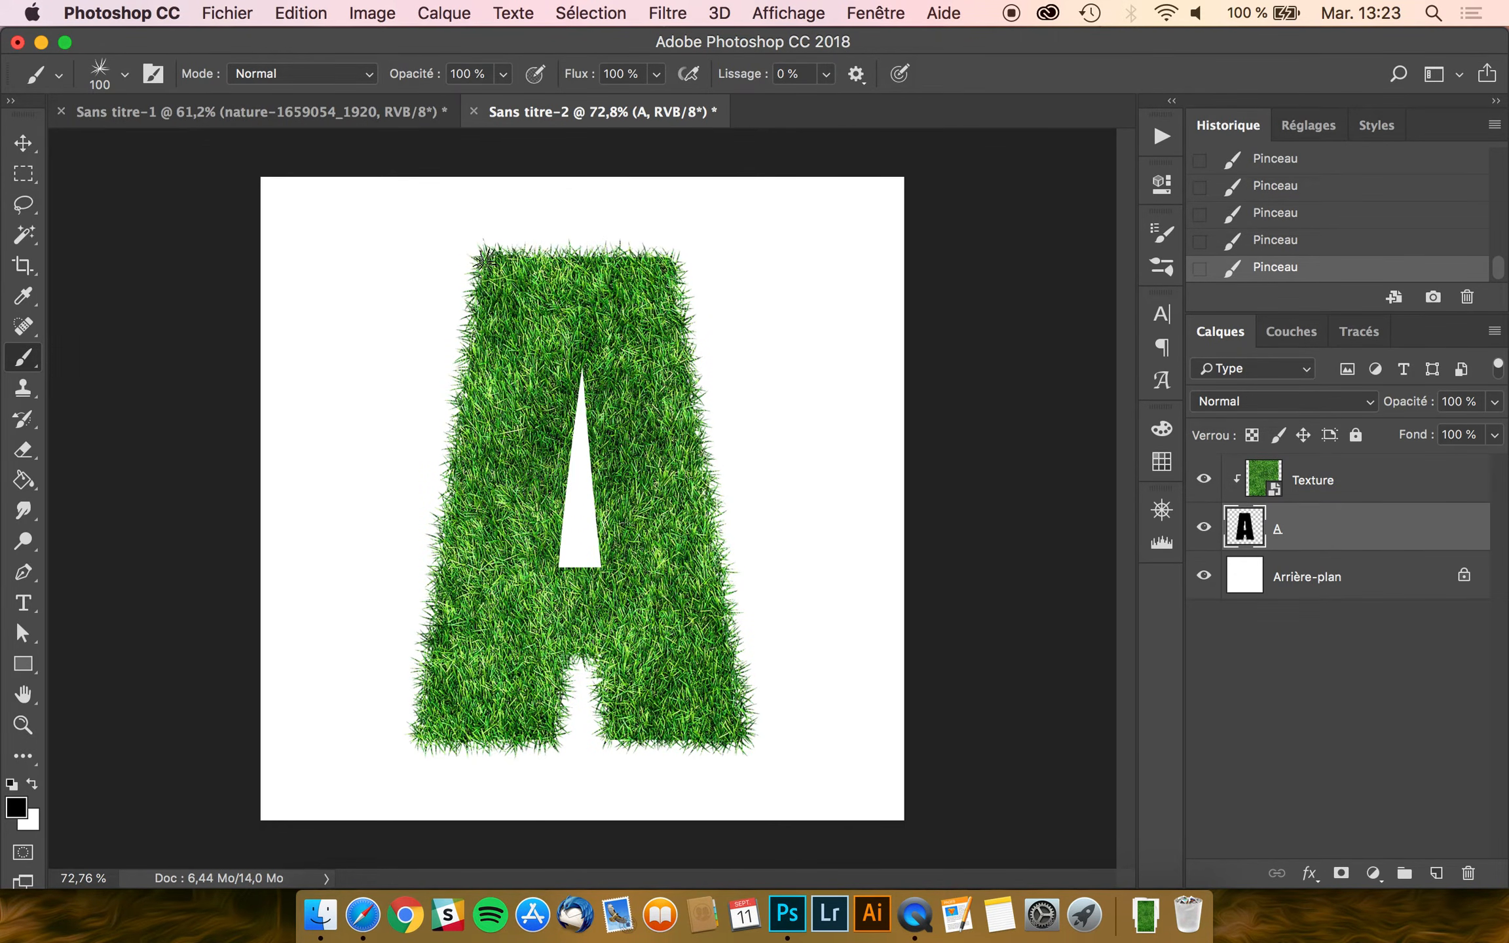
left_click(669, 257, "shift")
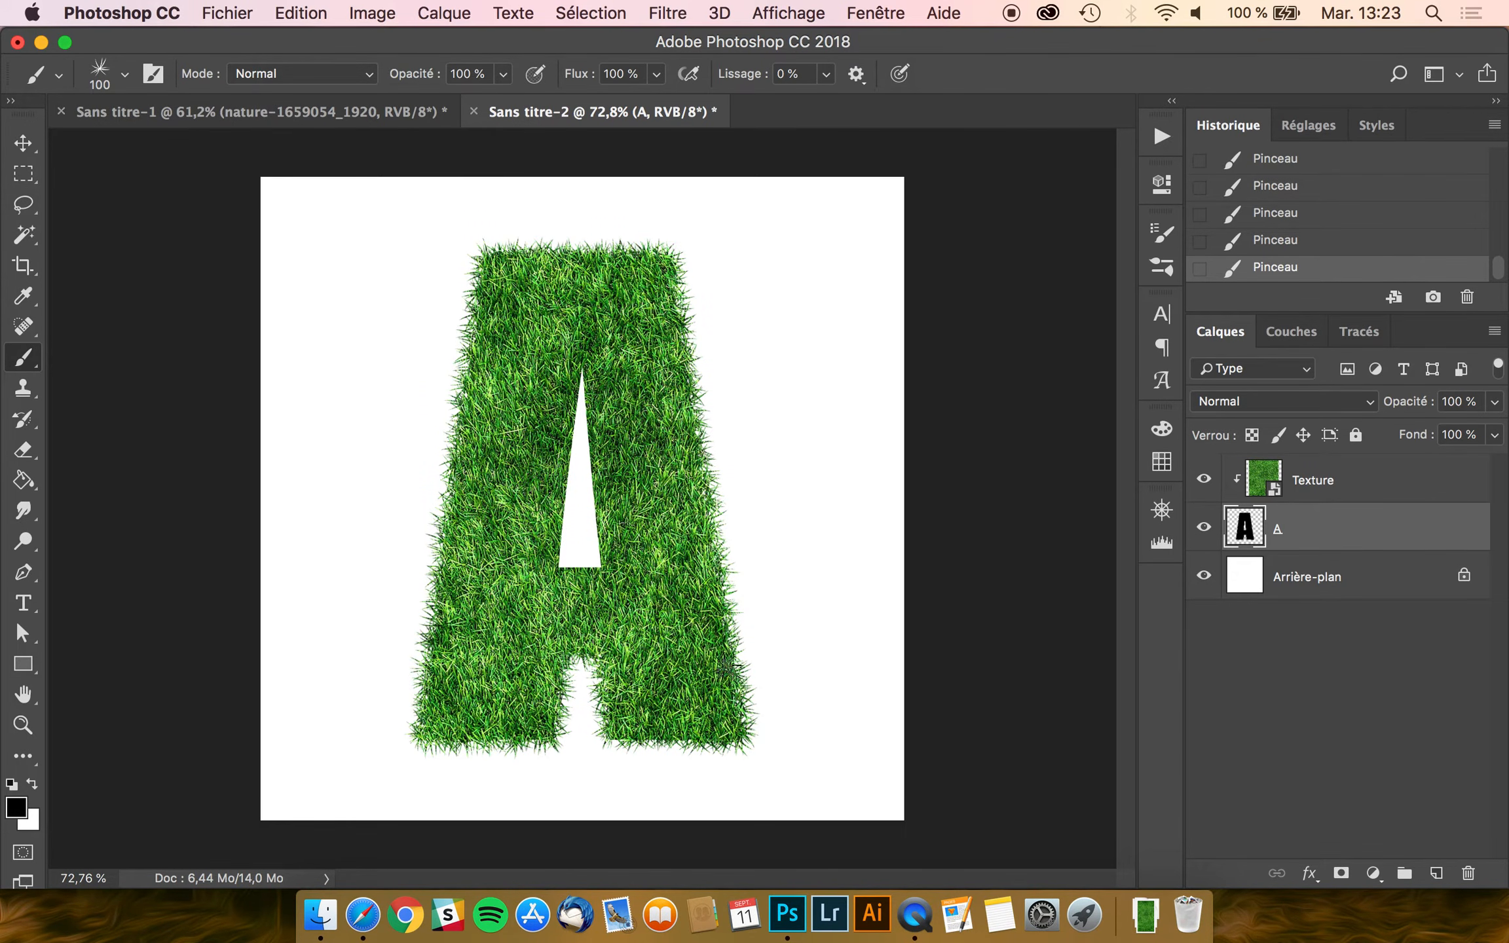
left_click(745, 729, "shift")
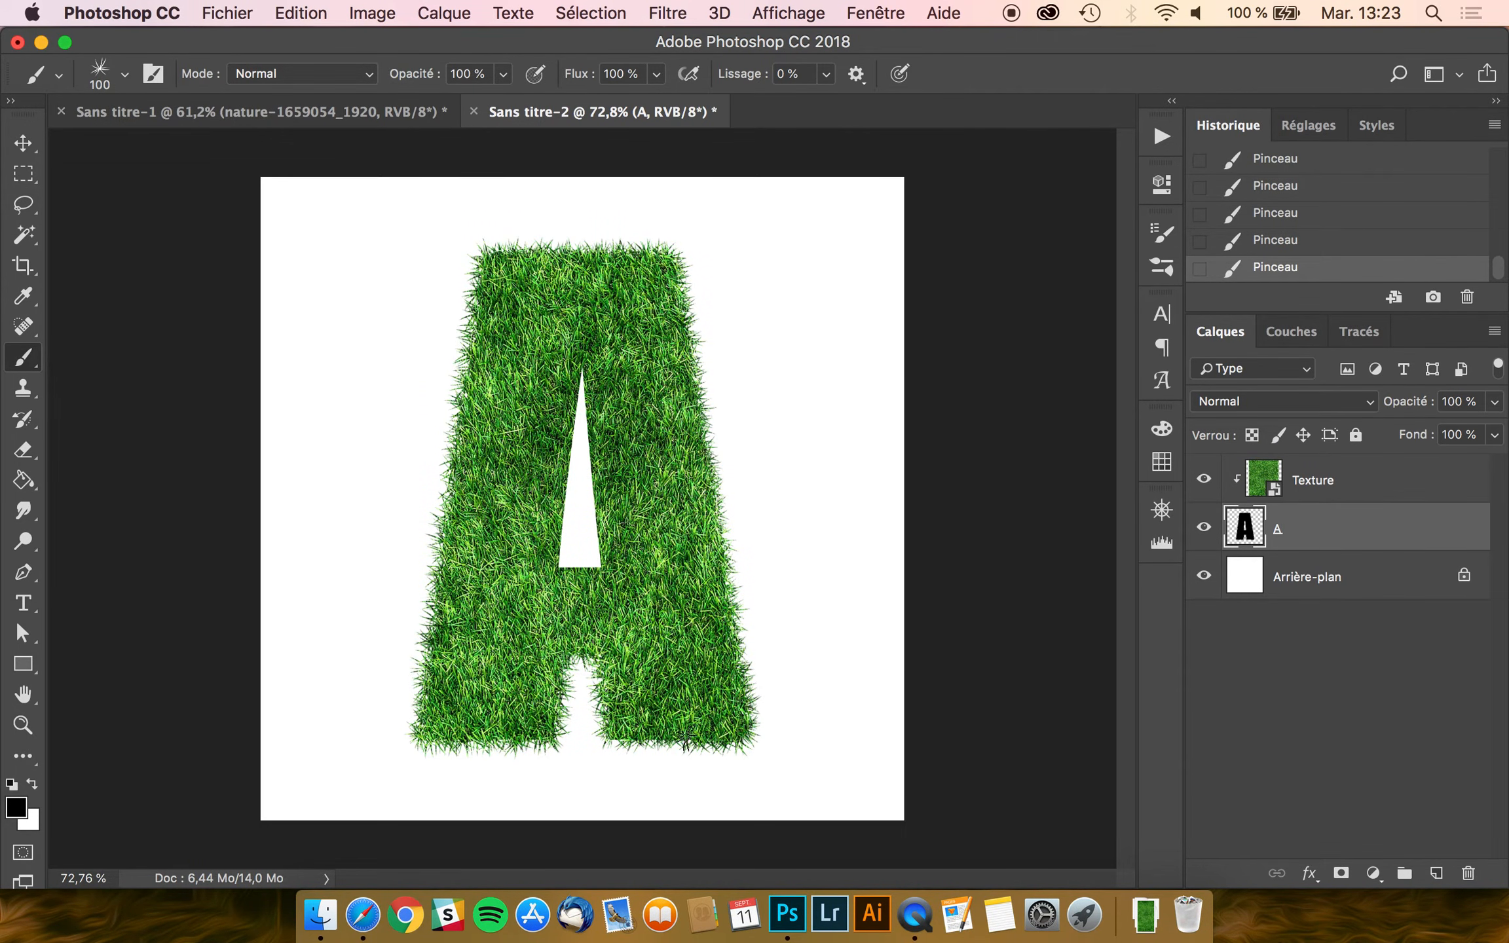
left_click(612, 738, "shift")
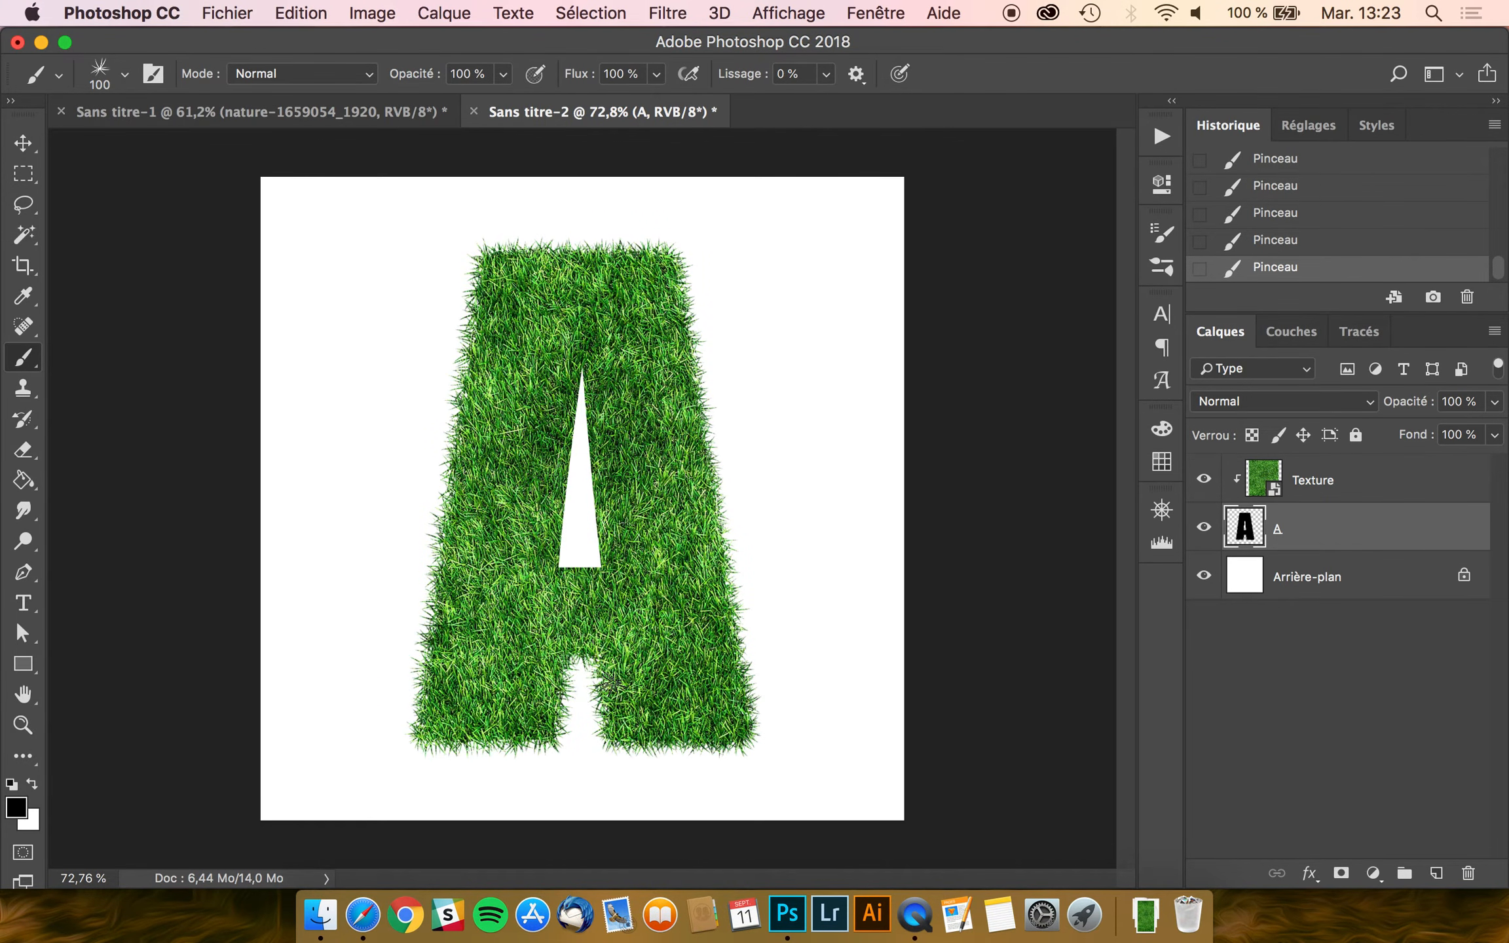
- Paint grass blades along the edges of the triangular hole inside the A
scroll(609, 681, "up", 2)
scroll(622, 708, "down", 3)
mouse_move(634, 724)
left_mouse_down()
mouse_move(619, 628)
mouse_move(604, 611)
mouse_move(557, 608)
mouse_move(518, 730)
mouse_move(386, 737)
left_mouse_up()
scroll(387, 737, "up", 2)
mouse_move(572, 269)
left_mouse_down()
mouse_move(578, 229)
mouse_move(549, 353)
mouse_move(543, 524)
mouse_move(577, 234)
mouse_move(618, 543)
mouse_move(615, 383)
mouse_move(634, 542)
mouse_move(547, 542)
mouse_move(636, 530)
left_mouse_up()
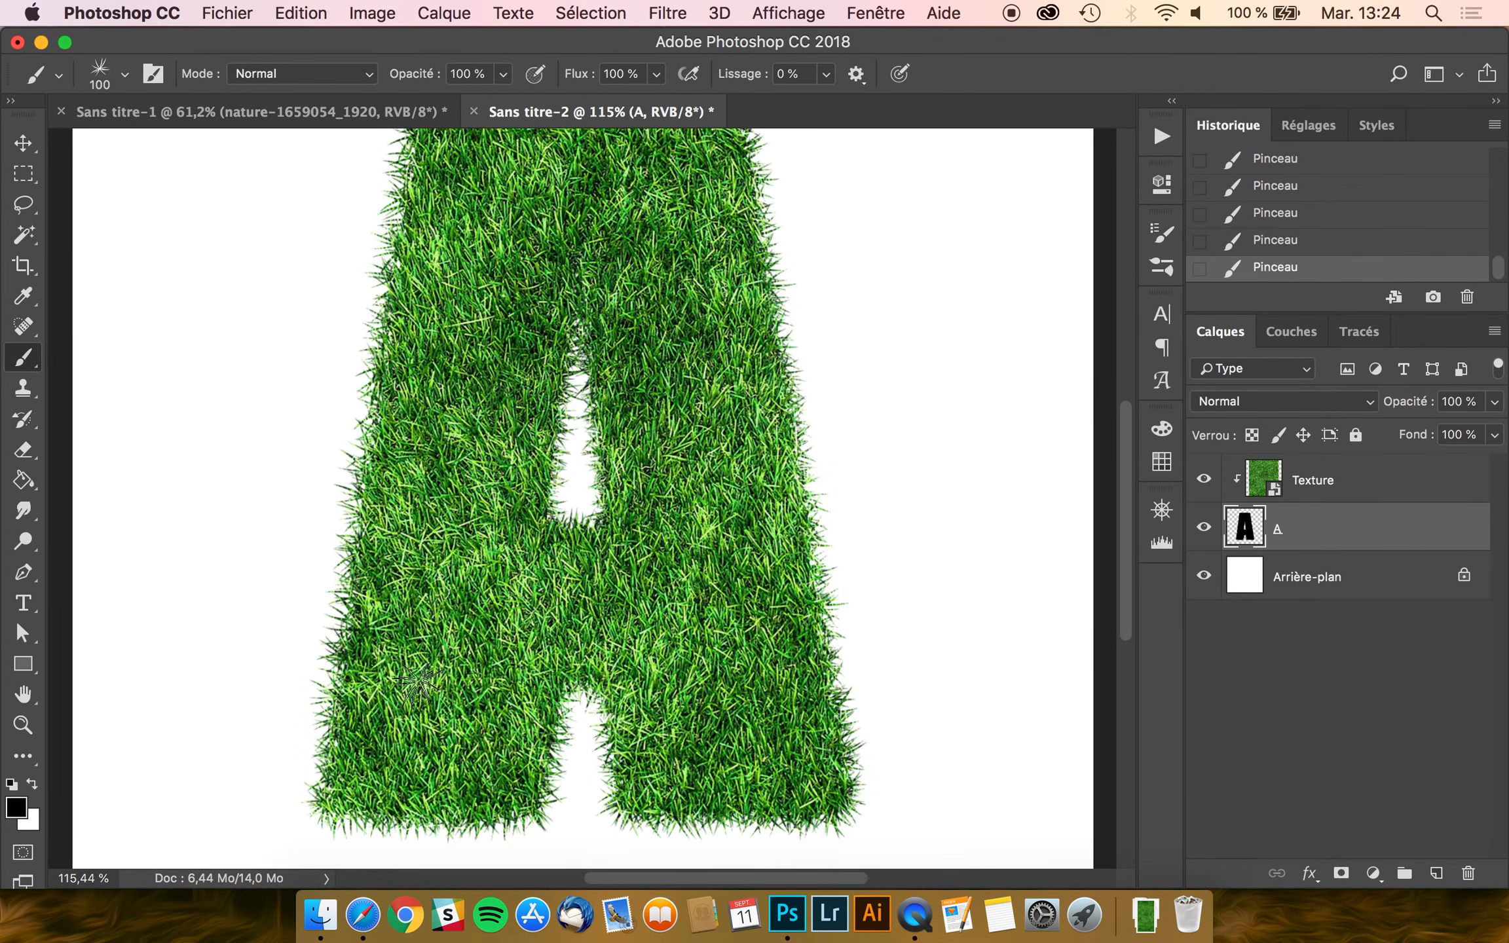
scroll(417, 682, "up", 3)
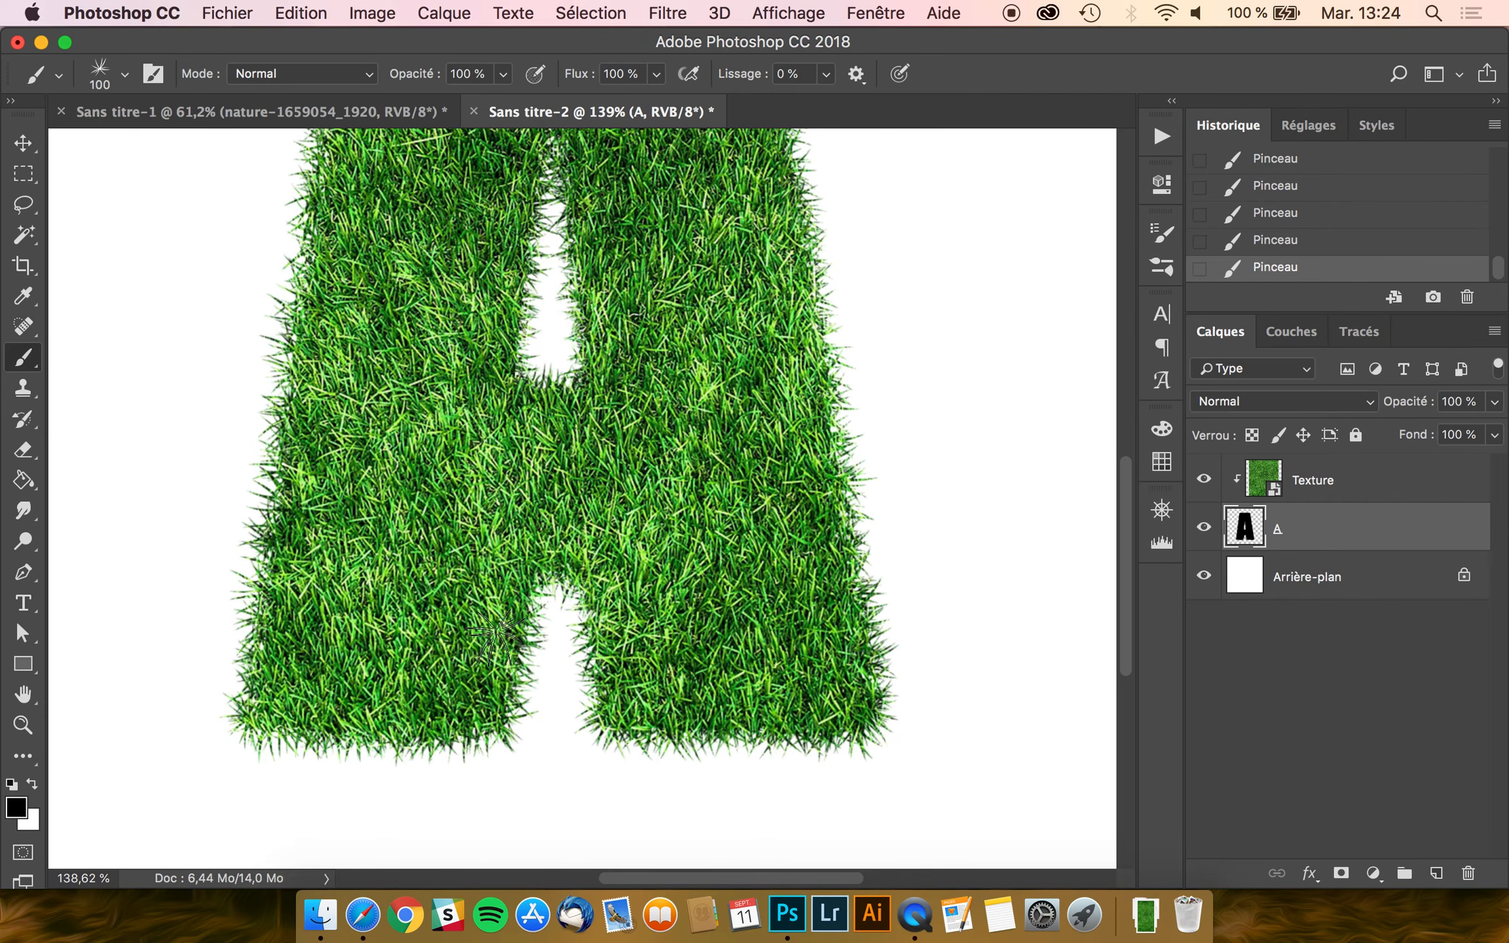
- Enlarge the grass brush to 223 px and dab scattered longer blades around the outer edges of the A
left_click_drag(345, 561, 419, 557)
scroll(446, 546, "down", 4)
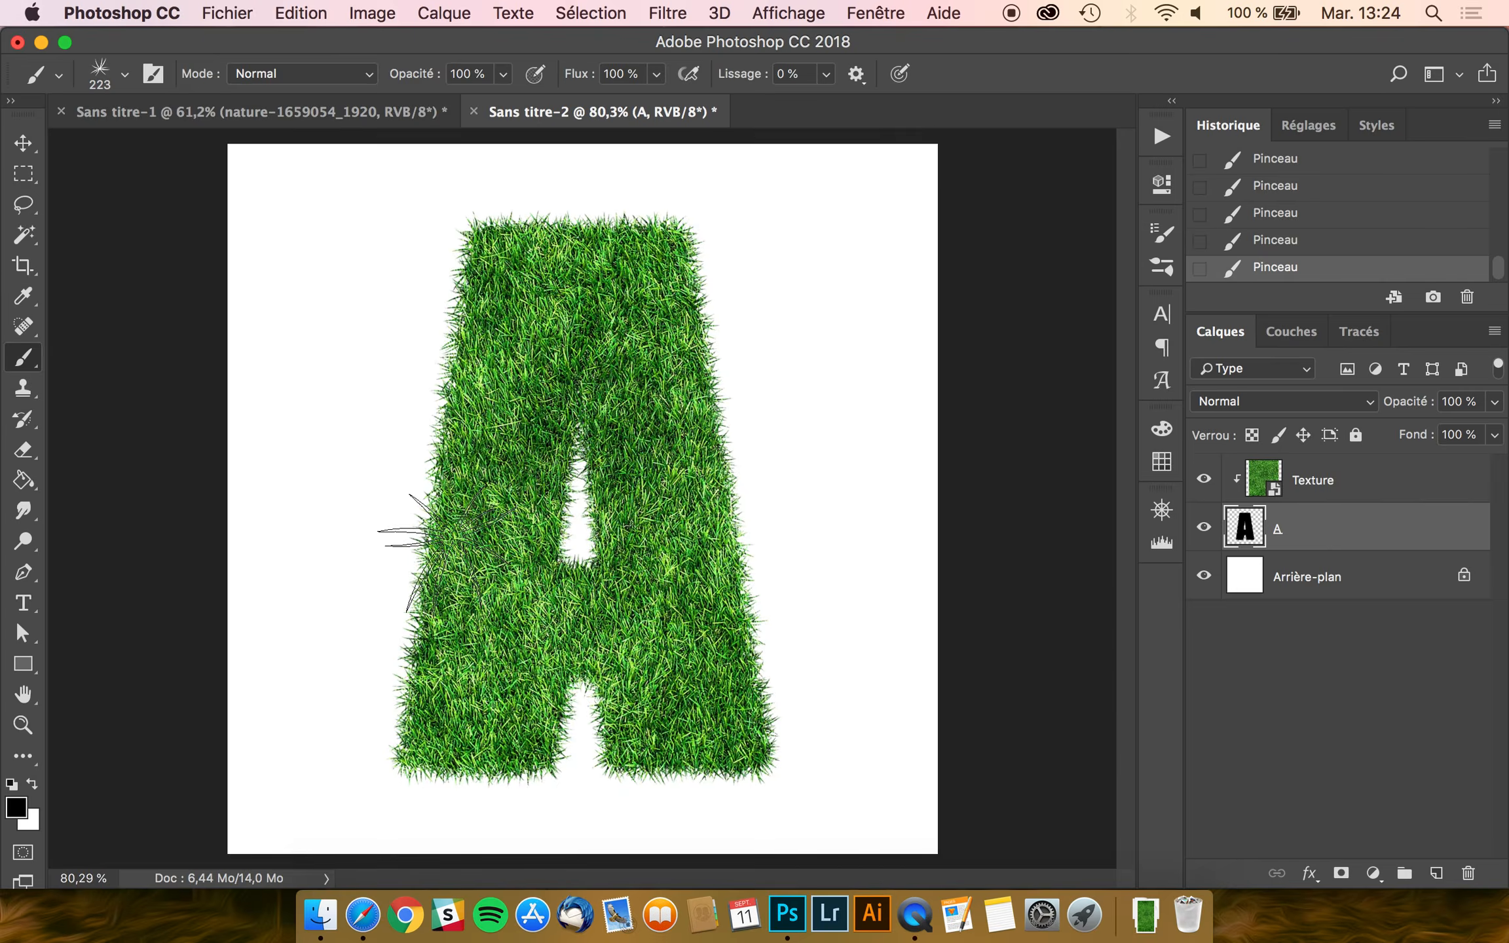
scroll(445, 546, "down", 2)
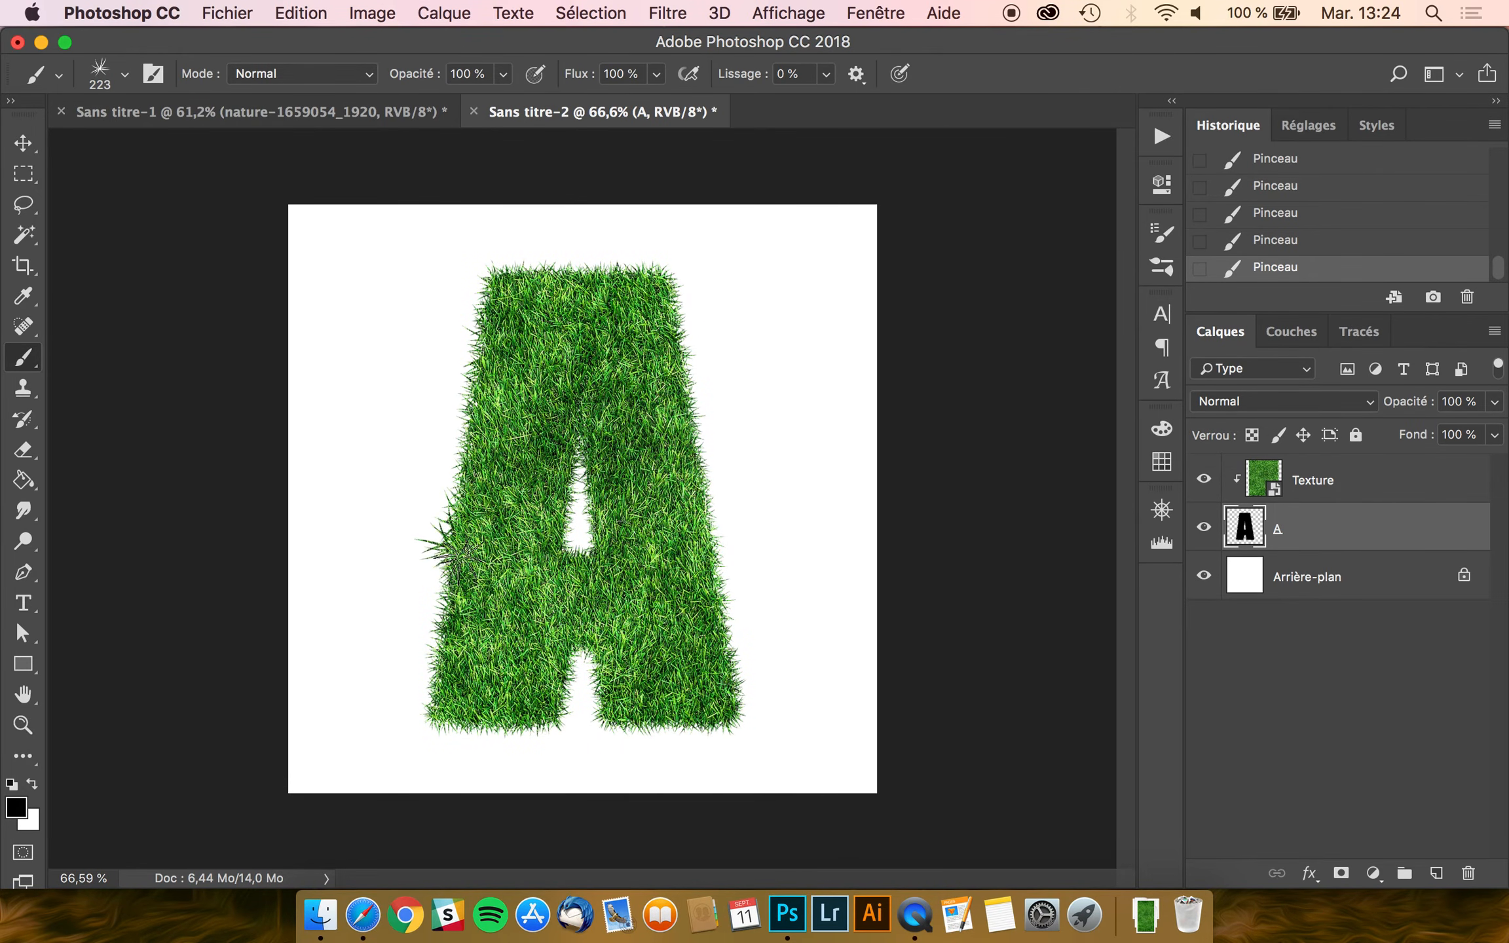
mouse_move(501, 341)
left_mouse_down()
mouse_move(467, 635)
mouse_move(438, 693)
mouse_move(524, 706)
mouse_move(567, 647)
mouse_move(614, 636)
mouse_move(628, 702)
mouse_move(693, 706)
mouse_move(707, 687)
mouse_move(704, 455)
mouse_move(682, 316)
mouse_move(619, 285)
mouse_move(524, 285)
mouse_move(505, 351)
left_mouse_up()
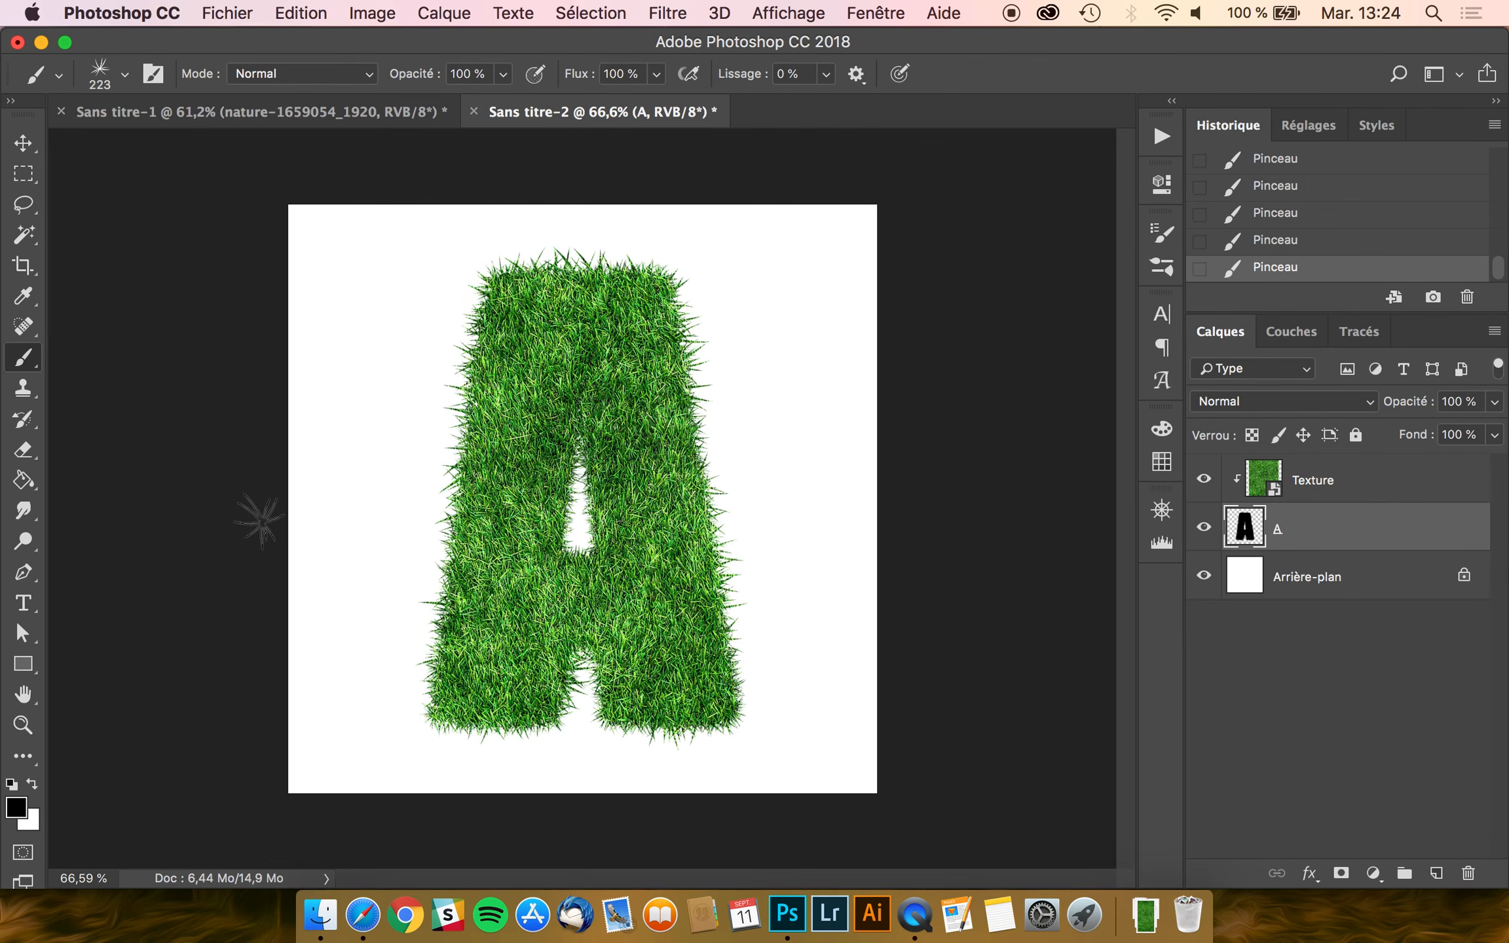
- Compare the outline with earlier brush states in the history, return to the latest state and switch to the Move tool
scroll(260, 521, "down", 3)
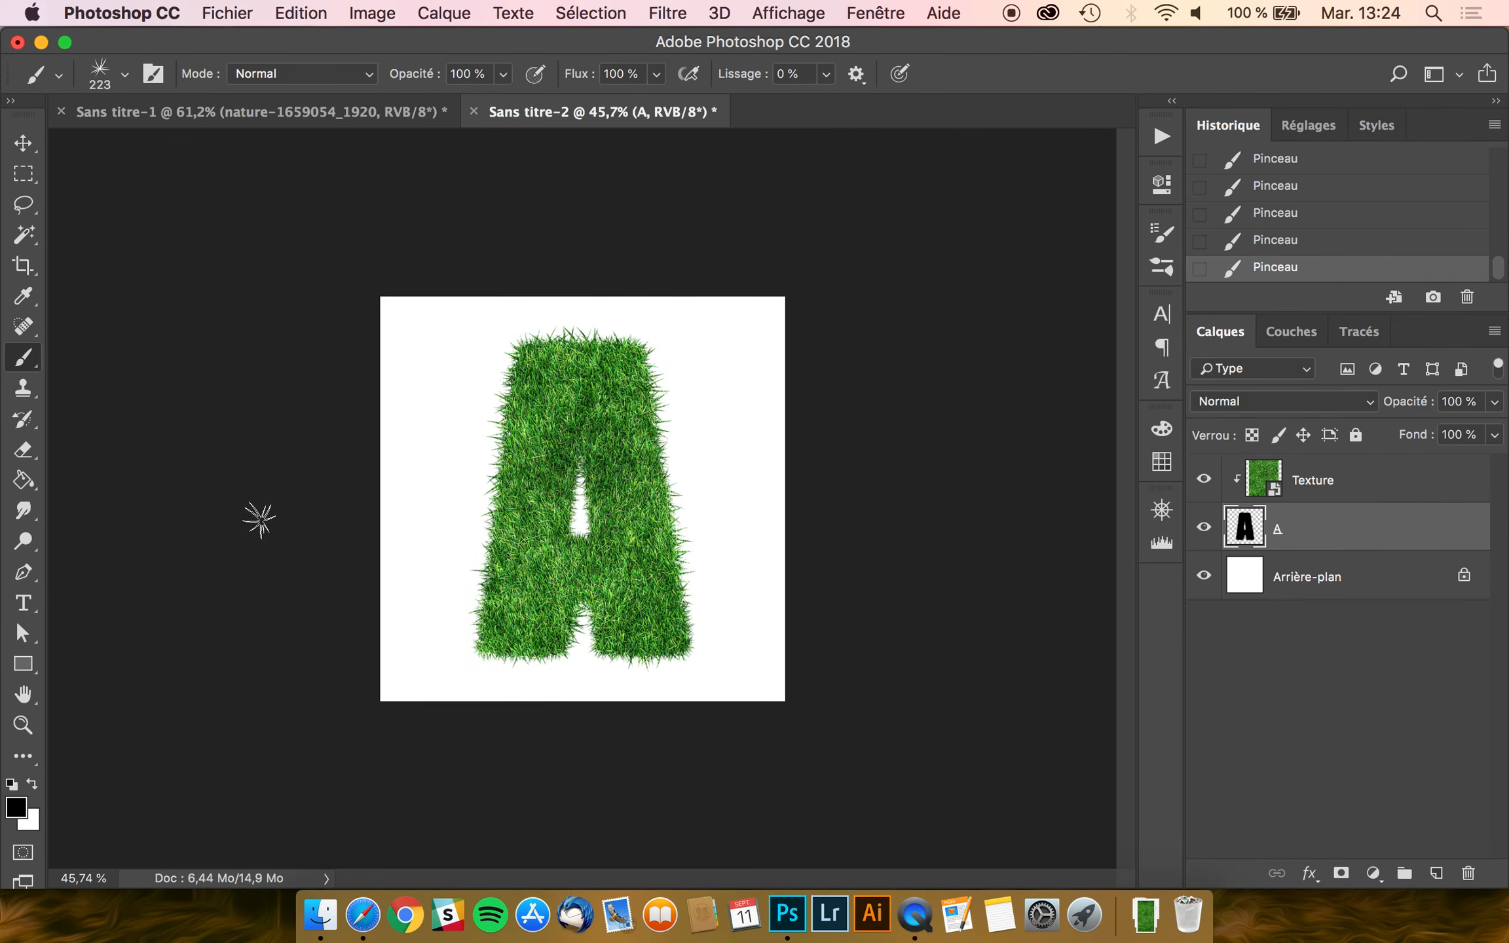
scroll(260, 521, "up", 2)
left_click(1295, 243)
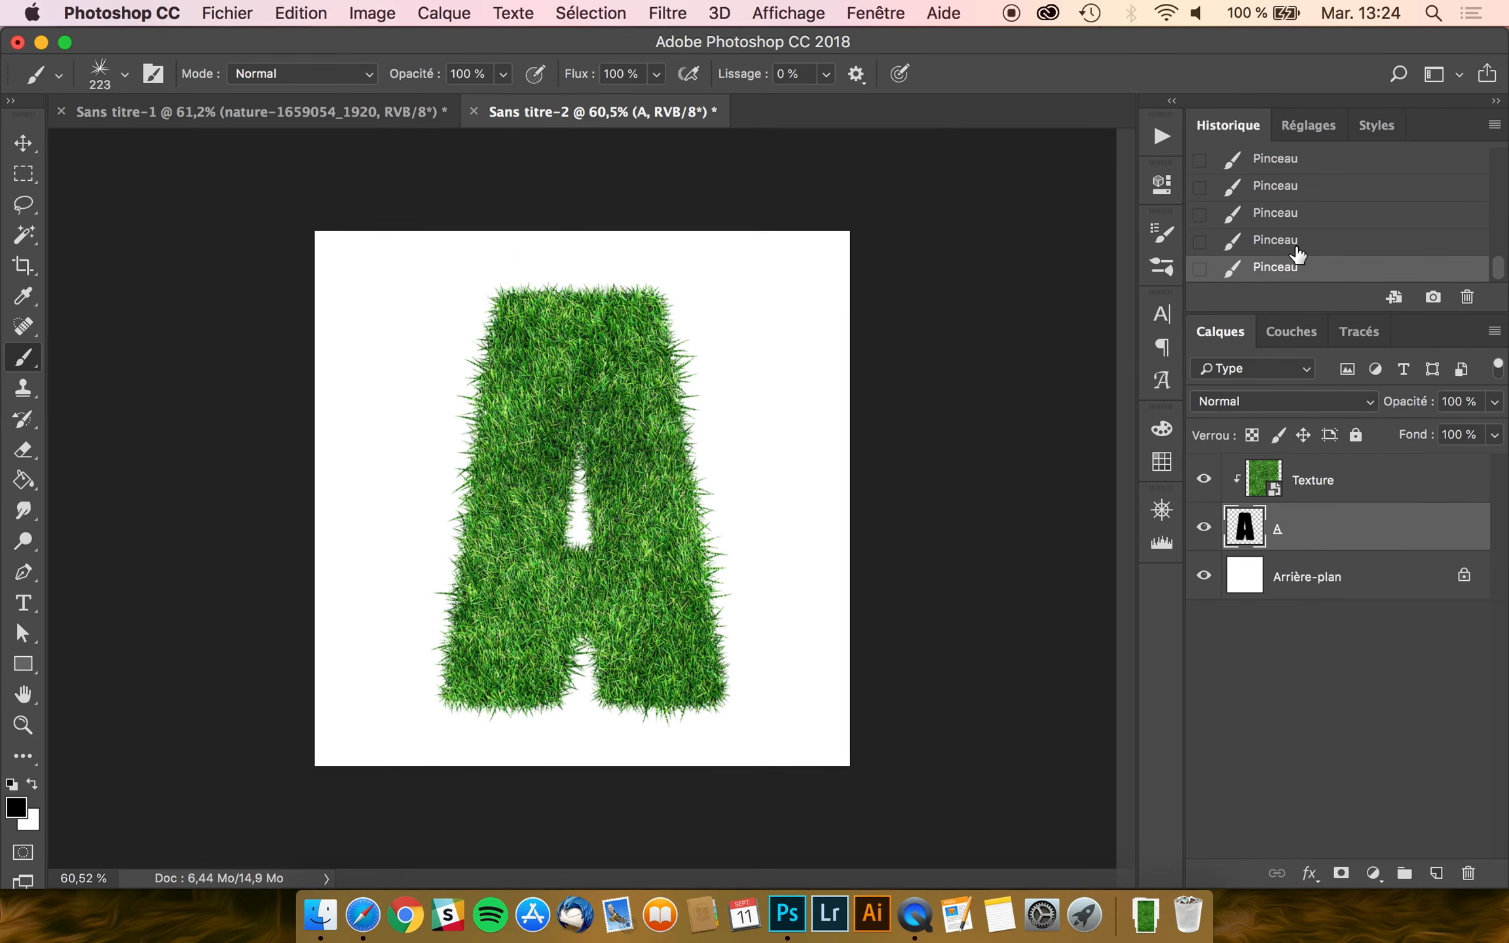
left_click(1296, 215)
left_click(1288, 190)
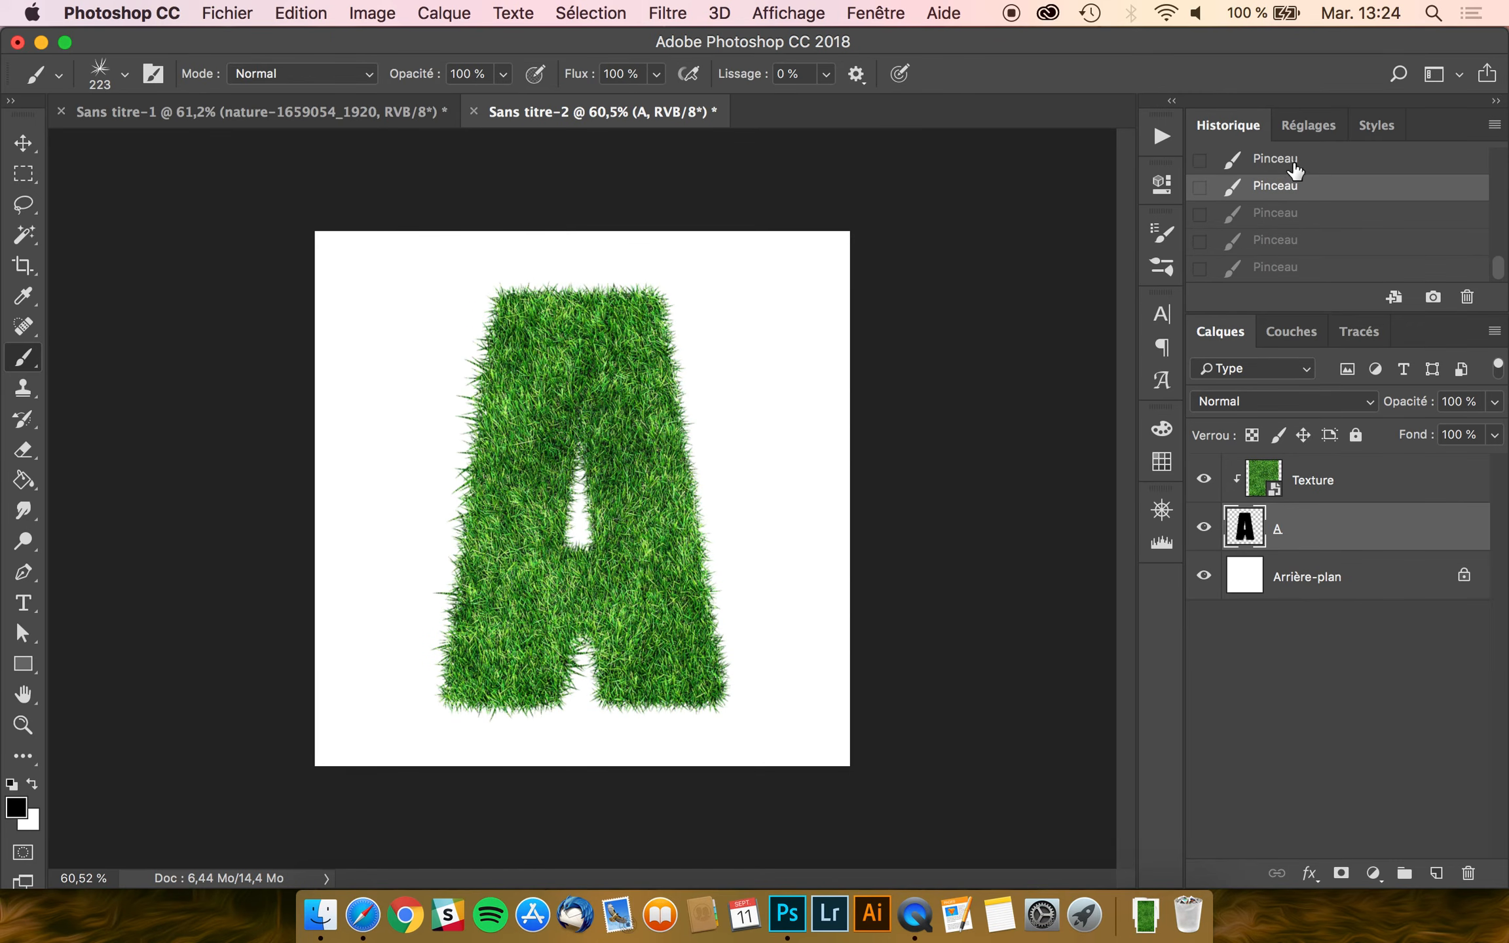
left_click(1295, 166)
left_click(1298, 195)
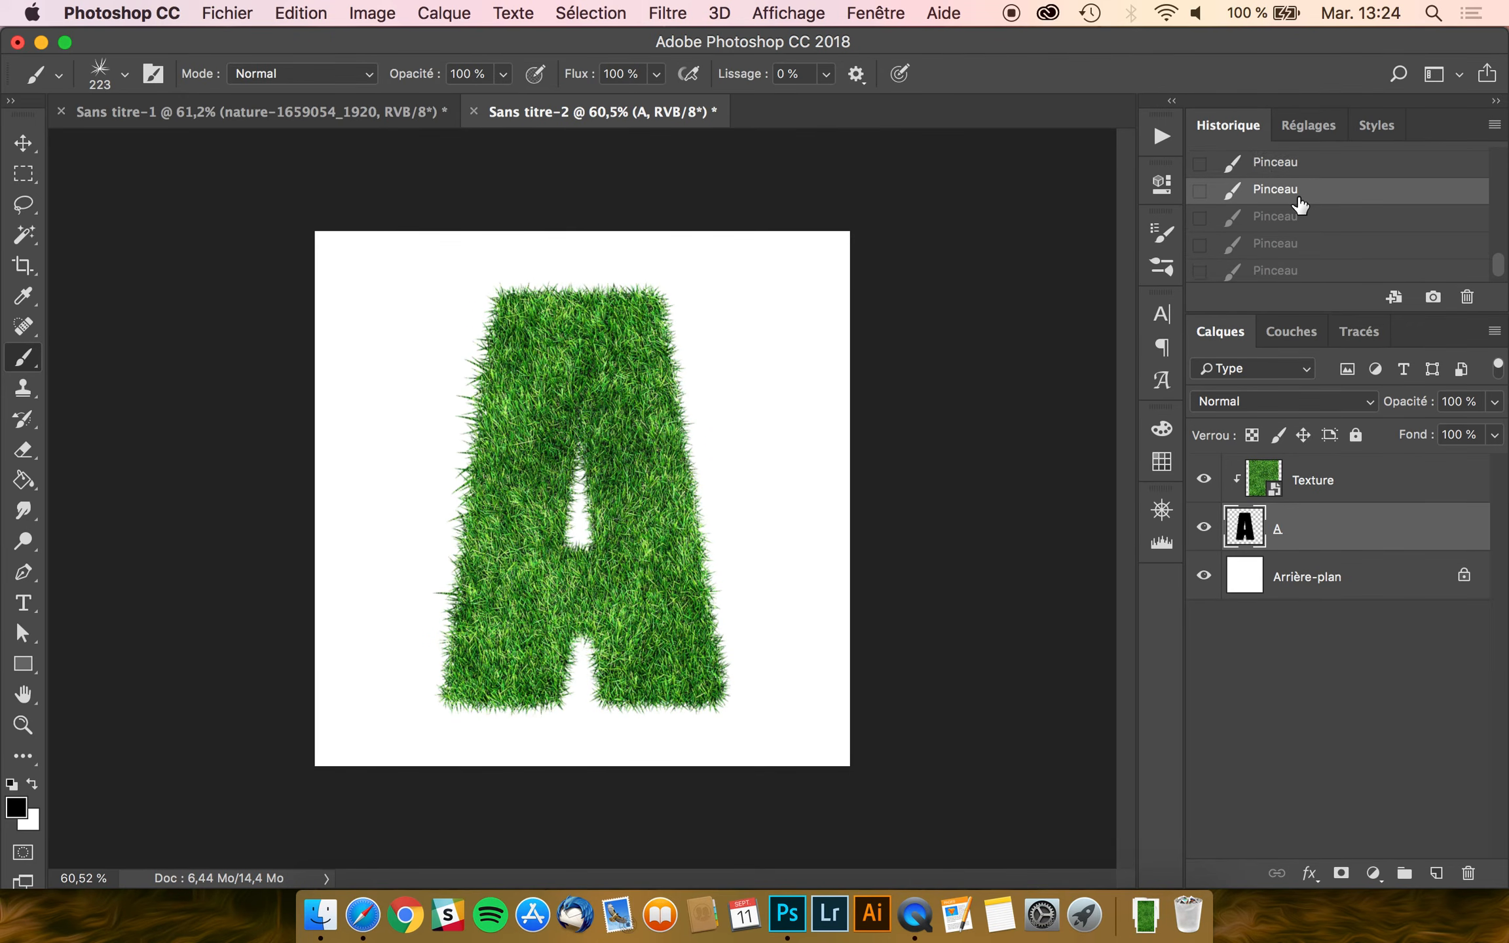
left_click(1307, 267)
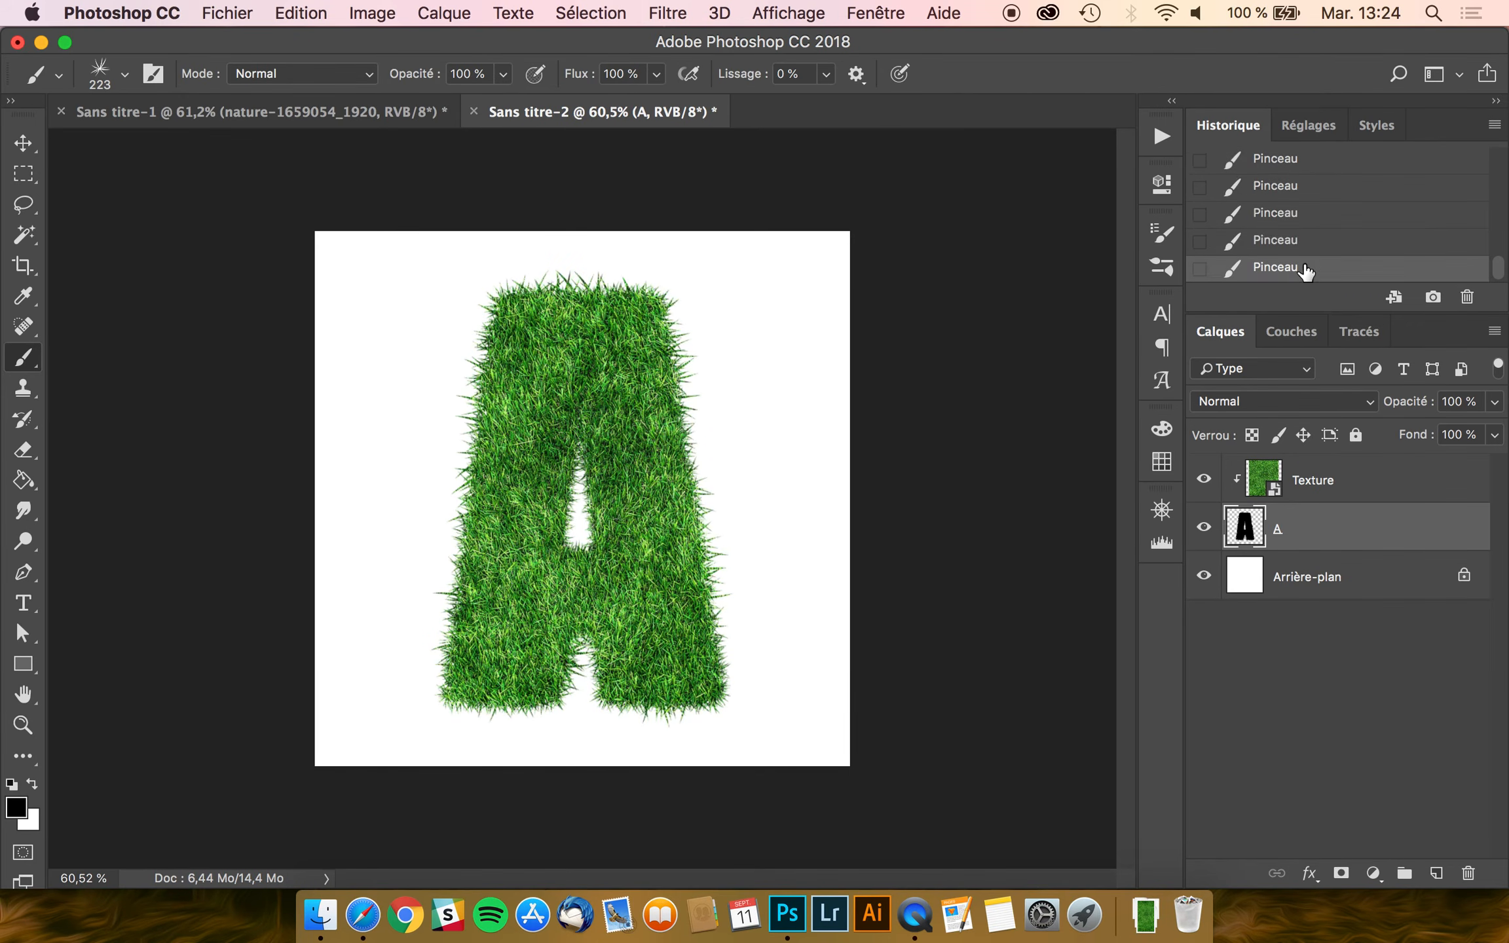
left_click(23, 143)
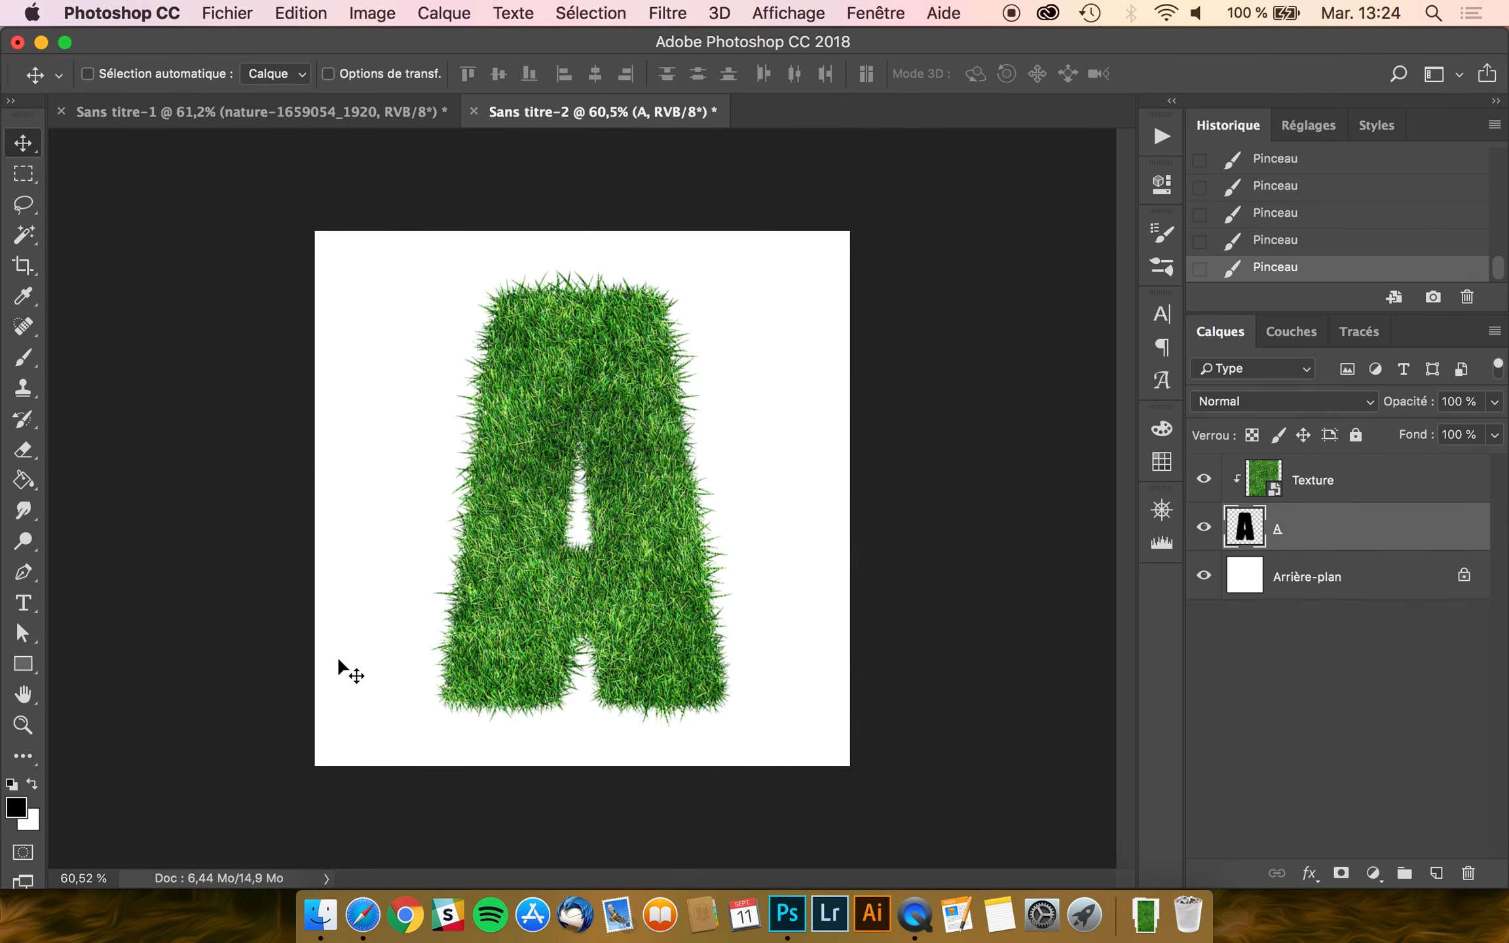
scroll(175, 608, "up", 1)
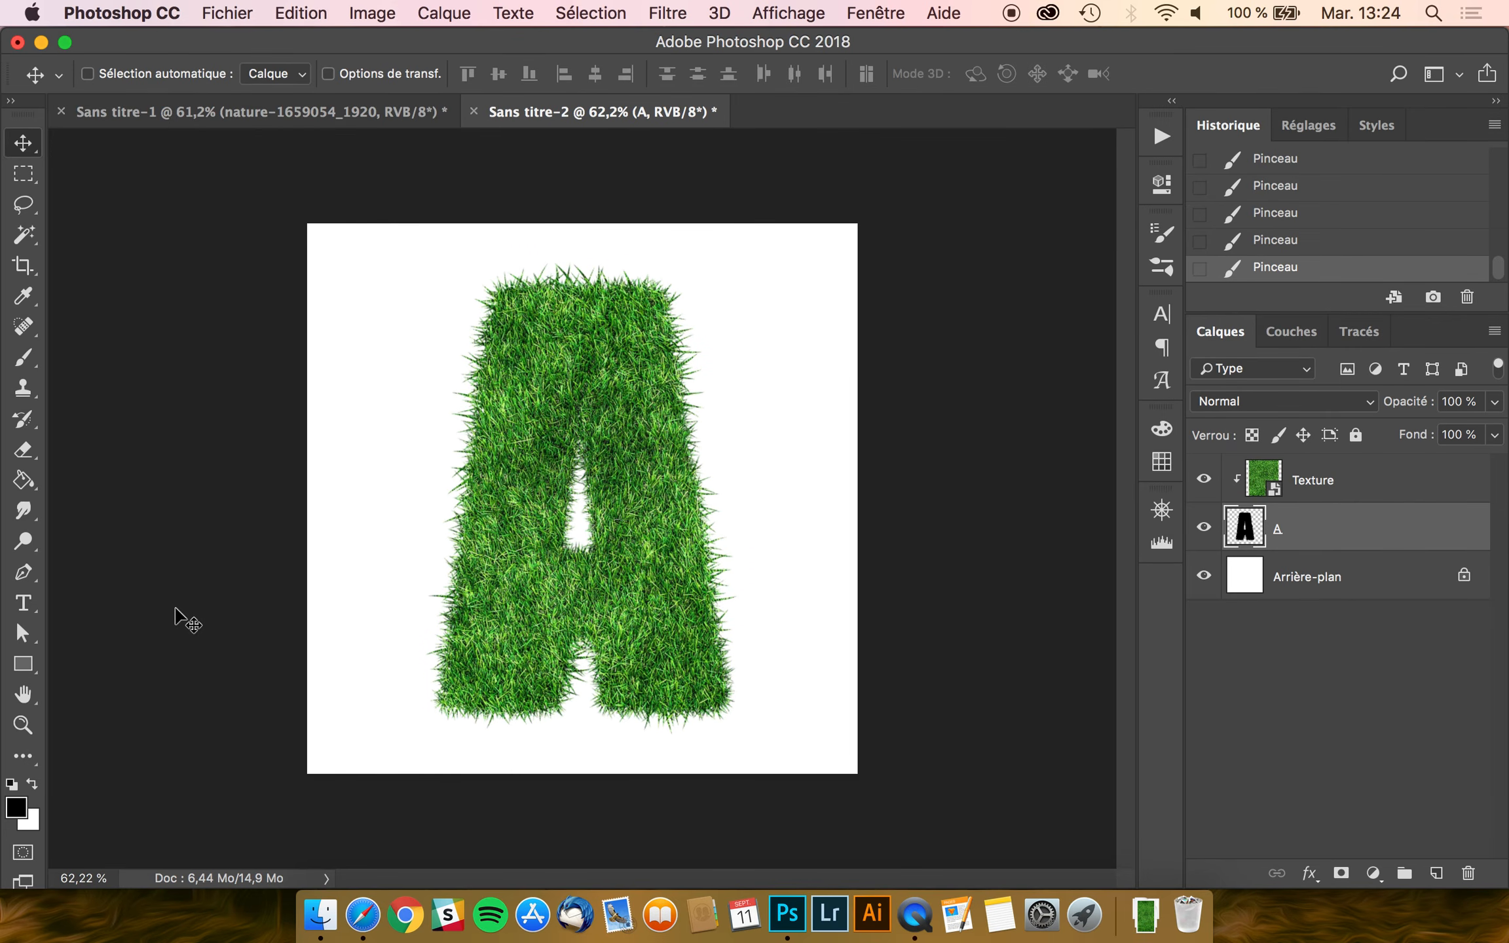